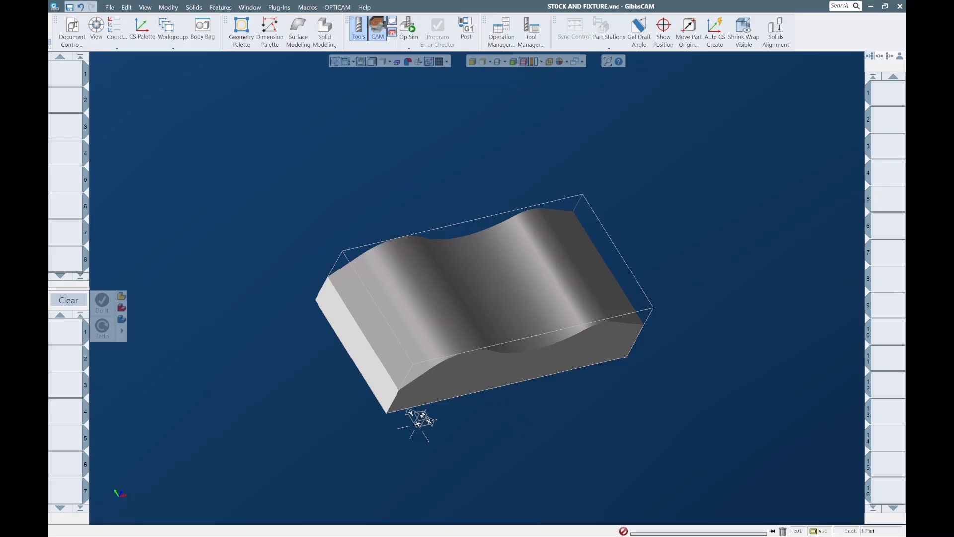
click(664, 32)
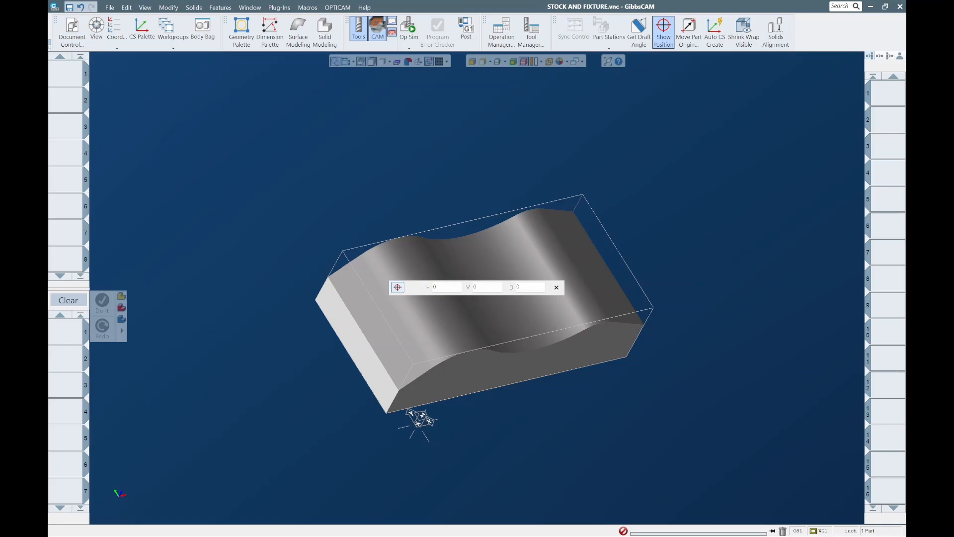
click(397, 287)
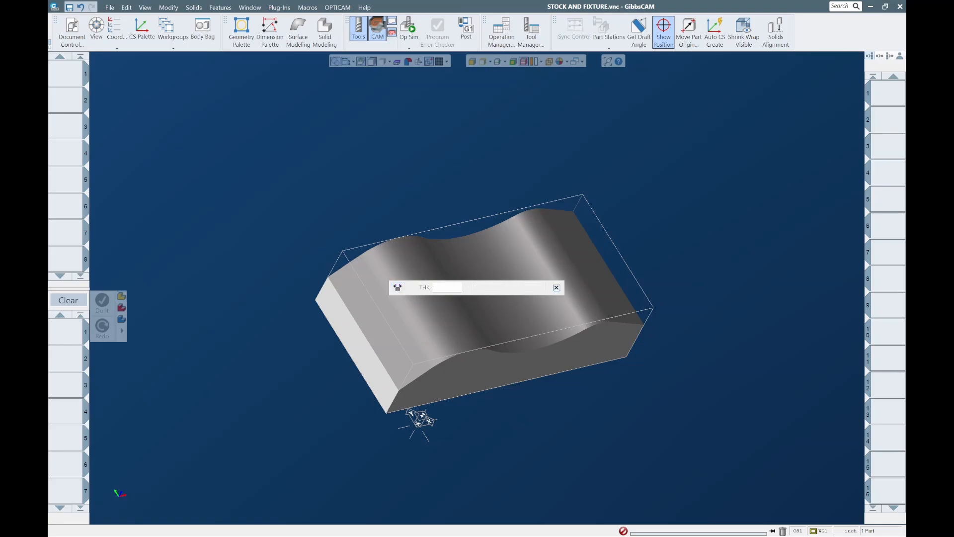
click(556, 287)
- Turn on face selection and align the part's flat bottom face to the coordinate system
middle_drag(478, 288, 606, 318)
middle_drag(343, 425, 466, 335)
click(542, 220)
right_click(543, 219)
key(Escape)
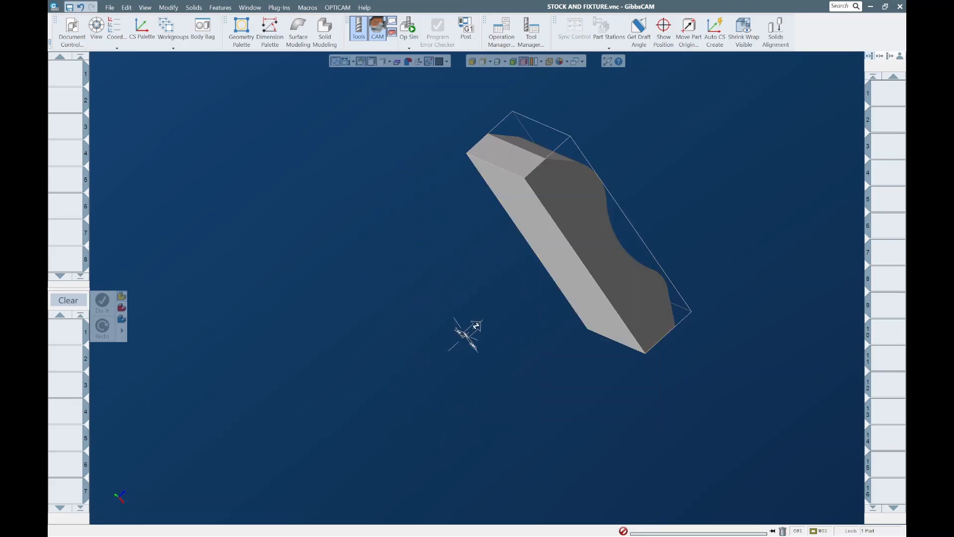
click(472, 61)
click(556, 253)
right_click(556, 253)
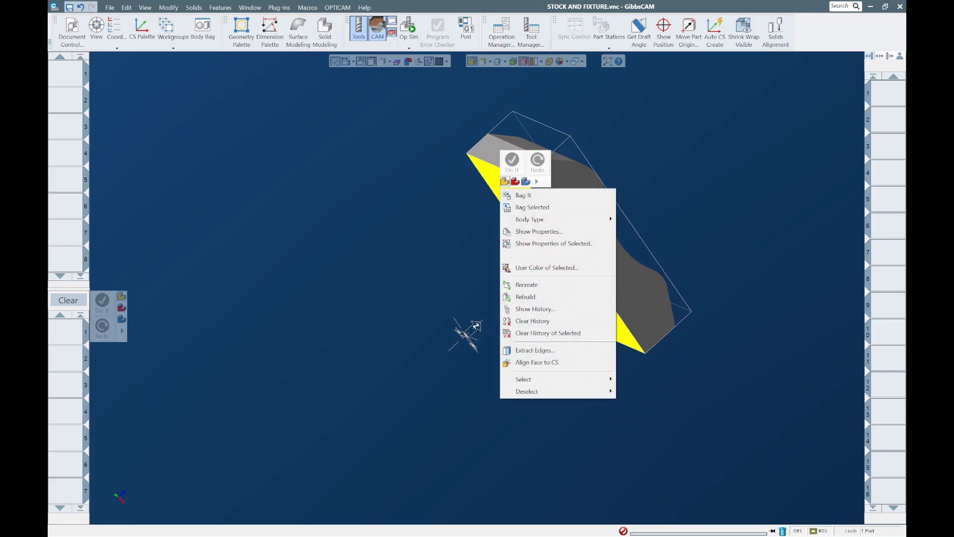
click(556, 363)
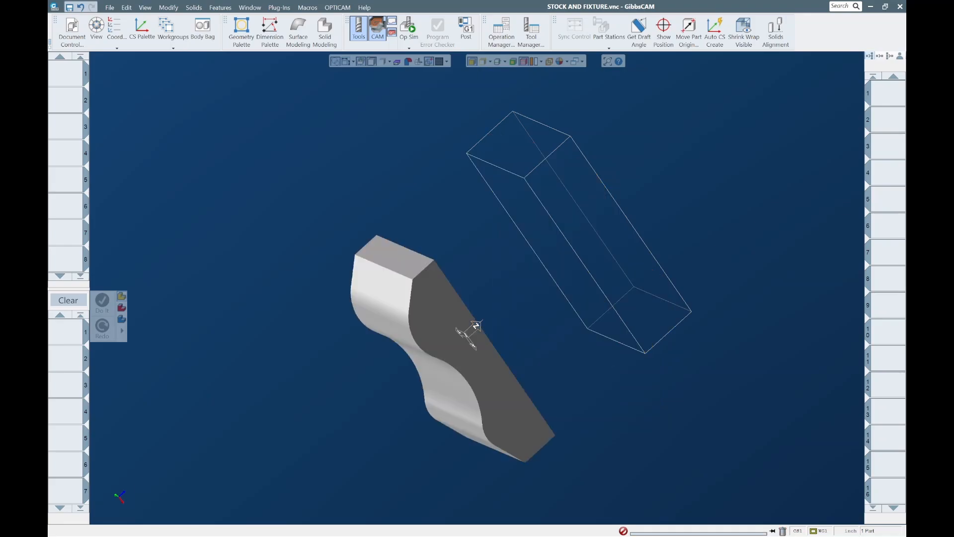
- Align the bottom face to the coordinate system again to flip the part upright, and shrink-wrap the stock around it
click(393, 354)
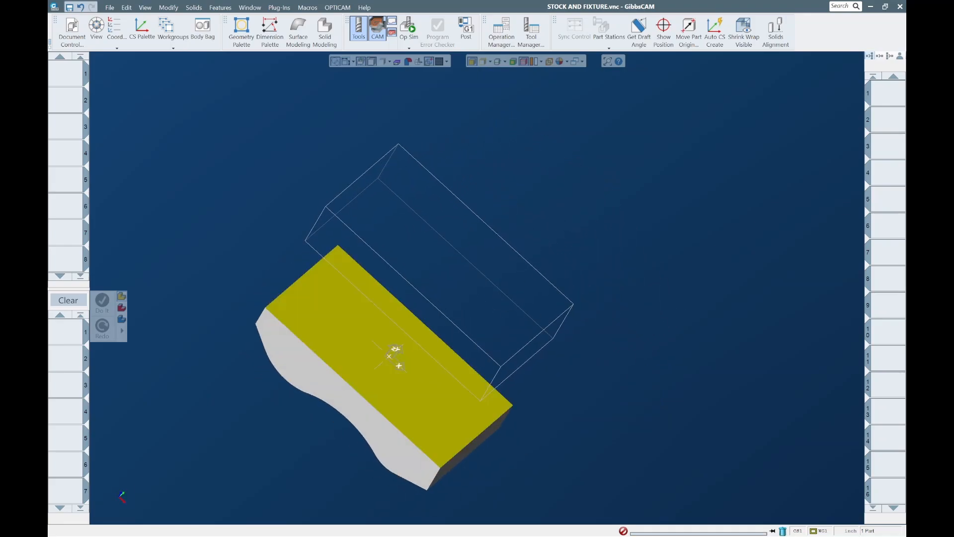
right_click(392, 354)
key(Up)
key(Up)
key(Return)
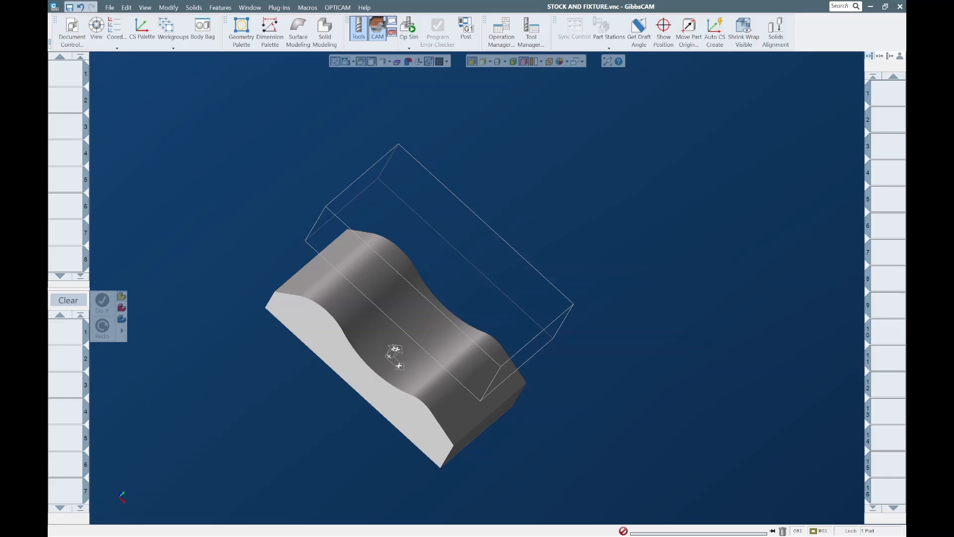
click(743, 32)
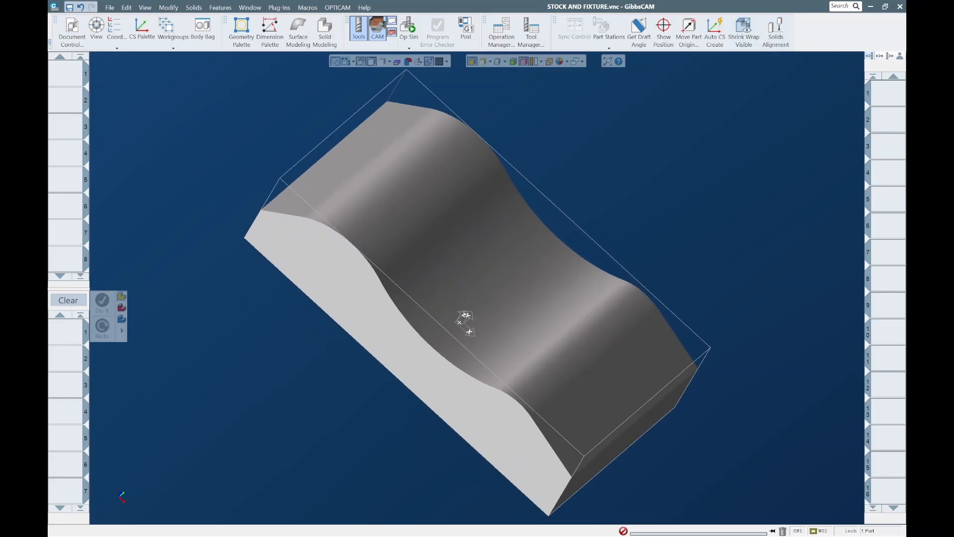
- Examine the part, its origin and the stock boundary from above and from angled views
mouse_move(120, 496)
click(112, 478)
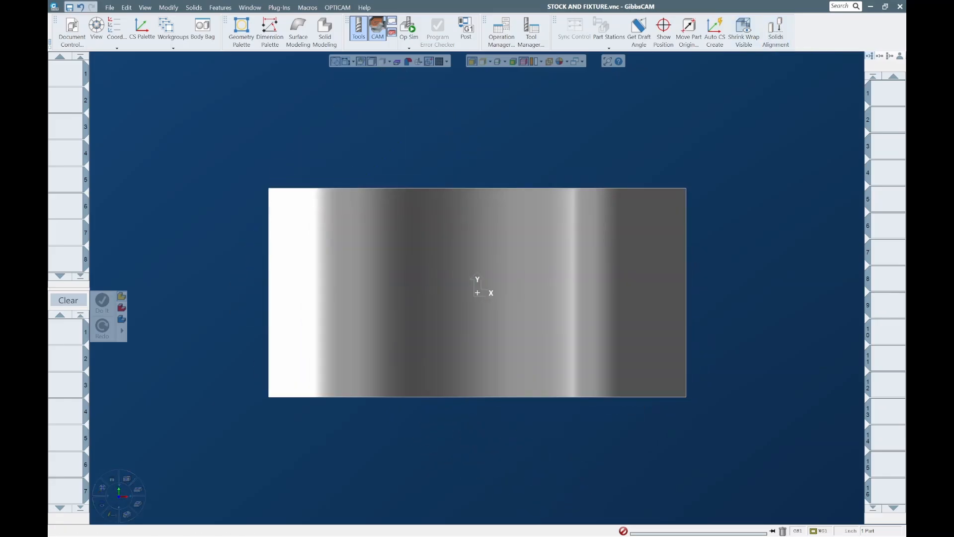
scroll(497, 265, up, 5)
scroll(497, 266, down, 4)
scroll(492, 274, down, 4)
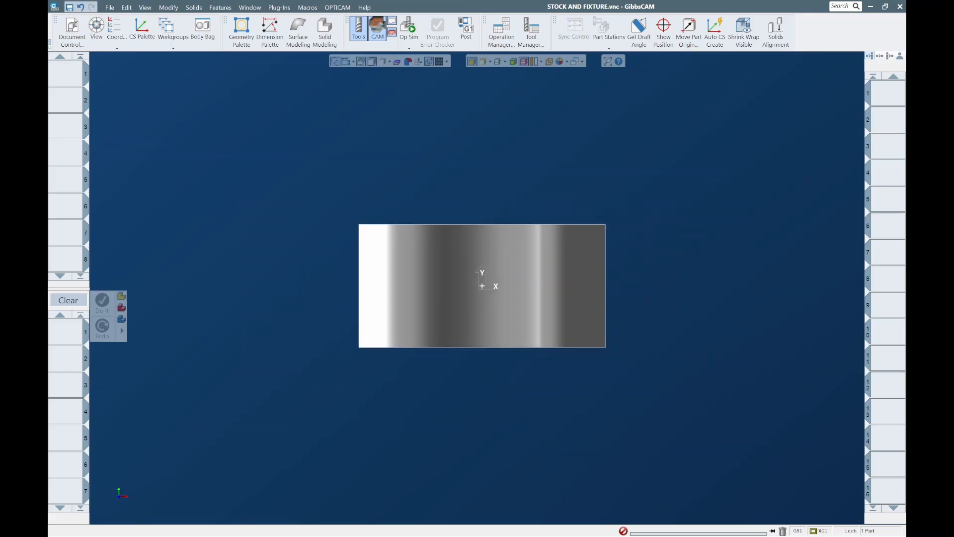
scroll(480, 301, up, 4)
mouse_move(484, 271)
middle_down()
mouse_move(470, 279)
mouse_move(486, 296)
mouse_move(450, 276)
middle_up()
scroll(445, 154, up, 3)
scroll(466, 191, down, 6)
mouse_move(469, 199)
middle_down()
mouse_move(430, 186)
mouse_move(464, 201)
middle_up()
scroll(456, 264, up, 3)
scroll(453, 317, down, 3)
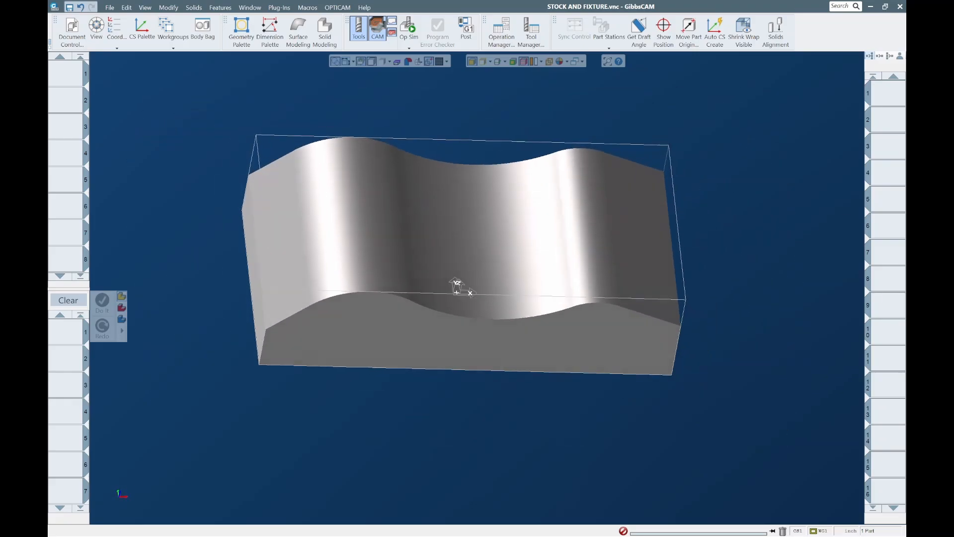
middle_drag(454, 280, 475, 308)
scroll(472, 285, down, 1)
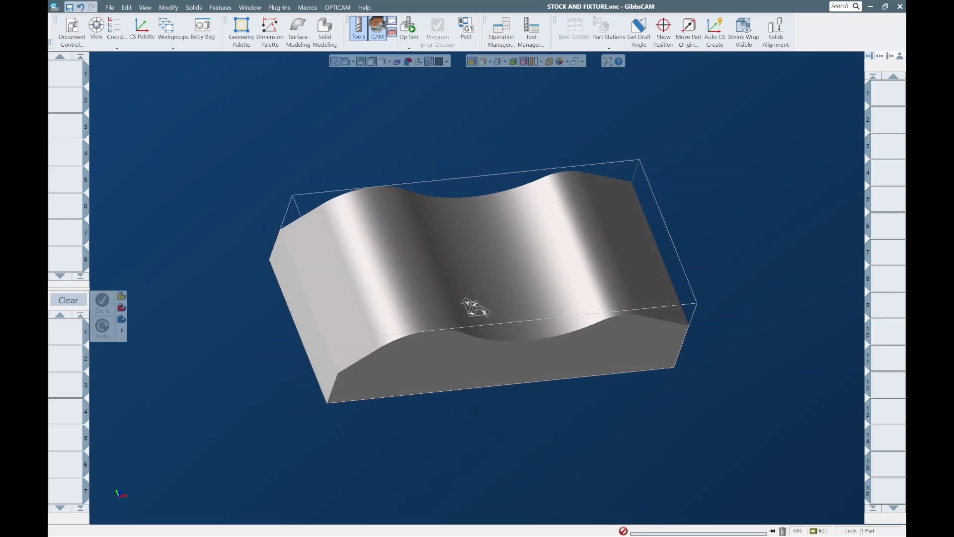
- Shrink-wrap the stock to the part again and review the X and Y stock extents in the document settings
click(743, 33)
scroll(487, 168, down, 3)
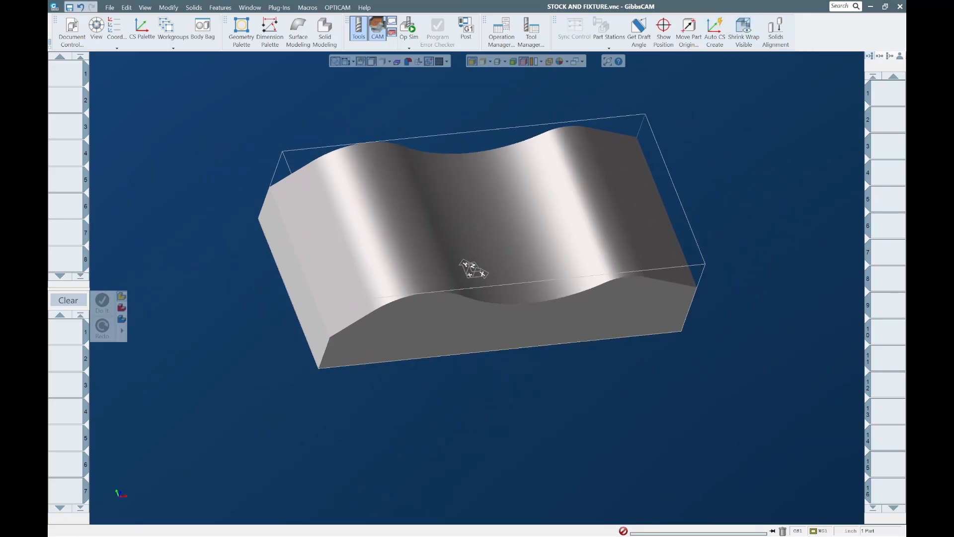
click(72, 33)
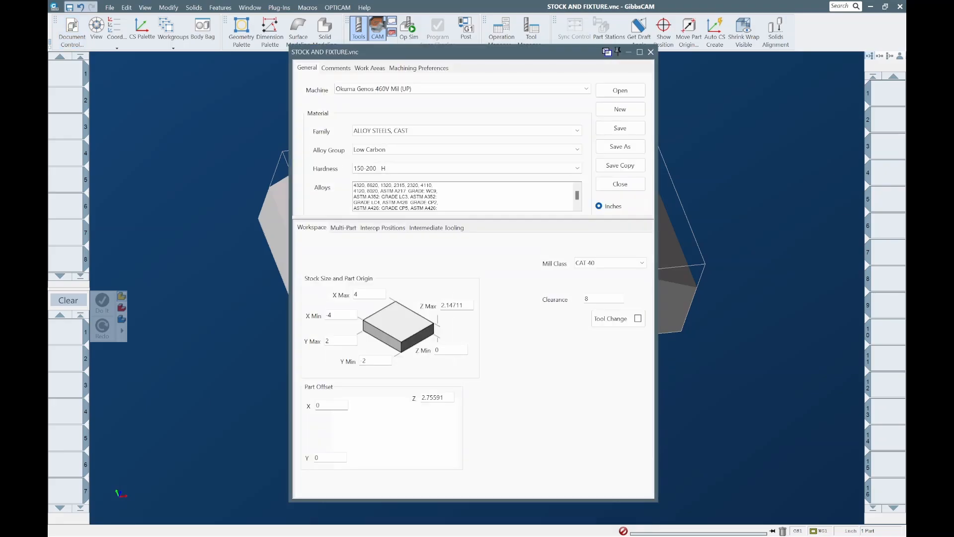
click(358, 294)
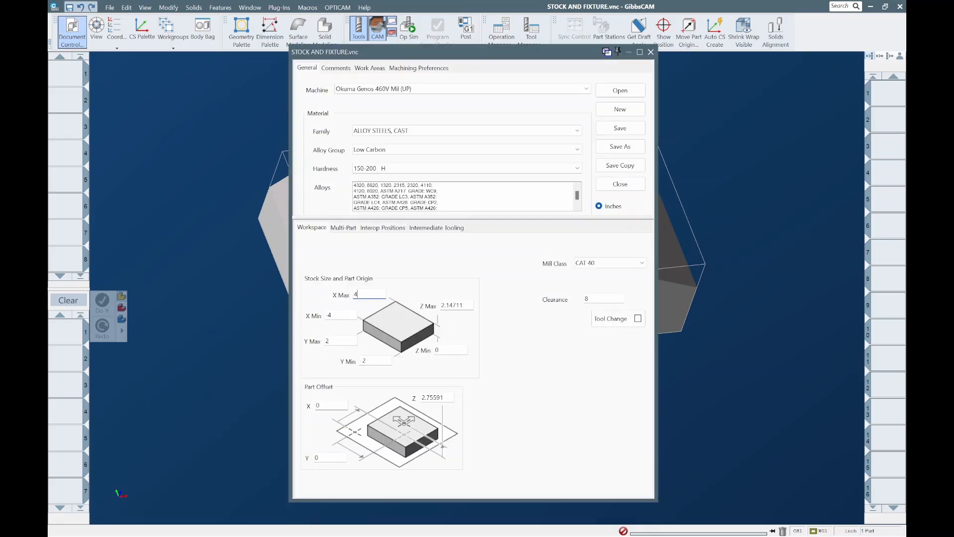
key(Tab)
key(Tab)
key(Tab)
key(Tab)
double_click(369, 293)
click(331, 315)
click(329, 340)
click(365, 360)
click(650, 52)
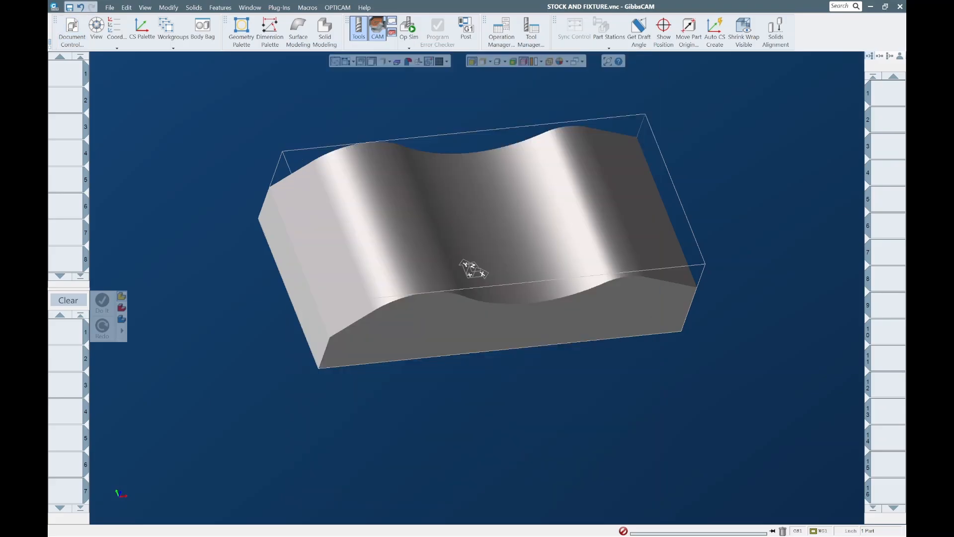
- Create a centred rectangle 8.25 in X by 4.25 in Y with its start position at X 0, Y 0, Z 0
click(241, 32)
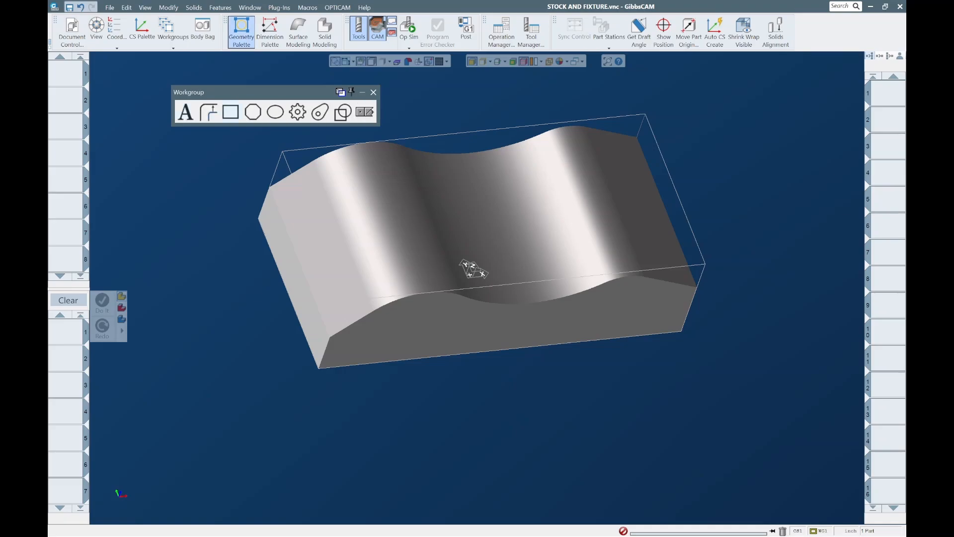
click(230, 112)
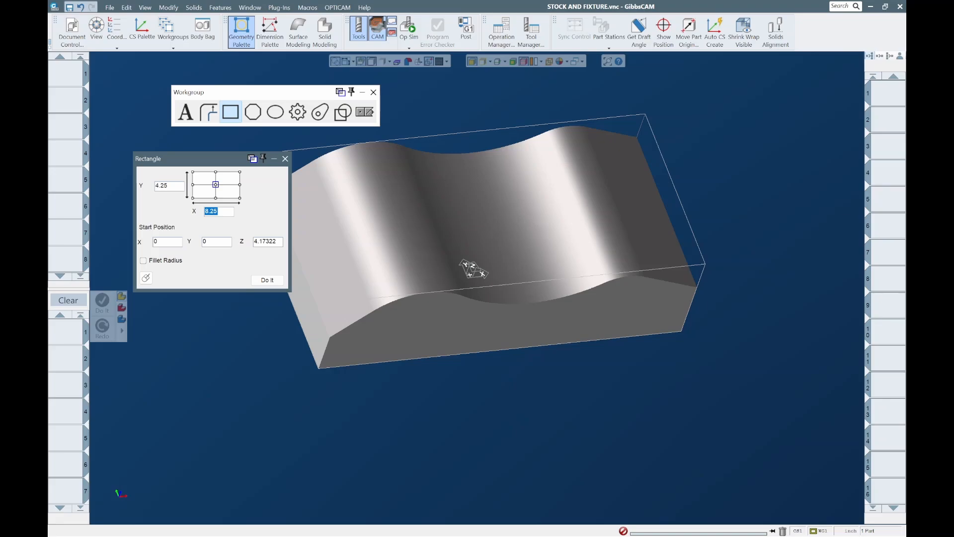
click(217, 211)
double_click(267, 242)
text(0)
click(73, 30)
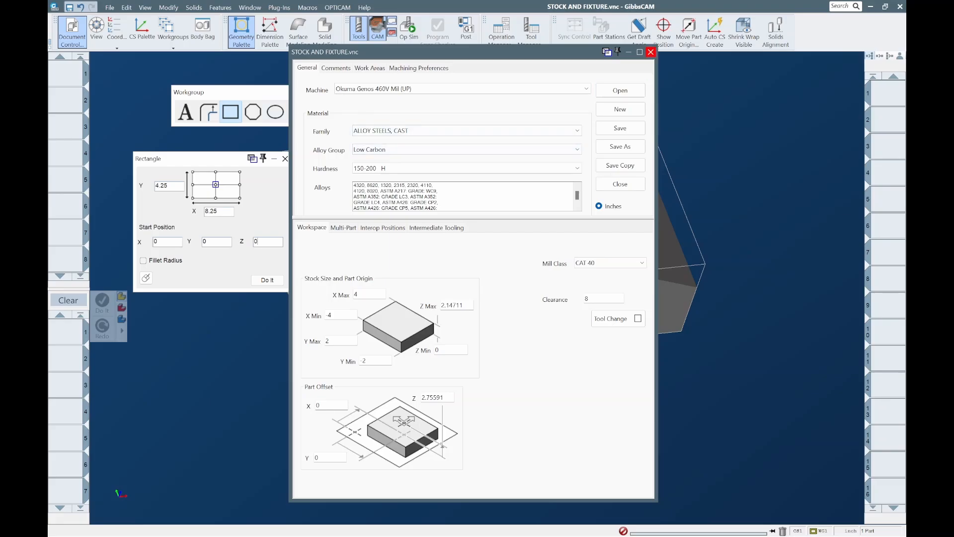
click(650, 52)
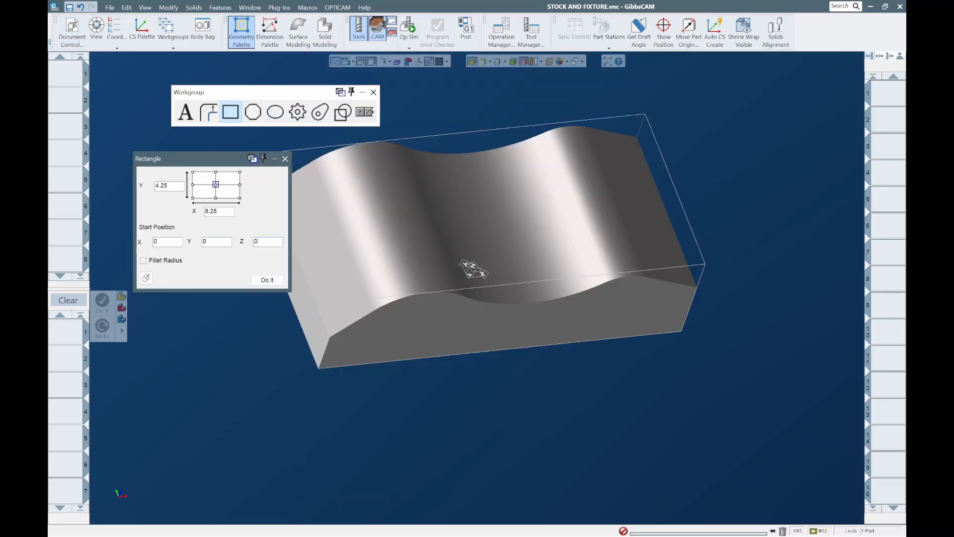
key(Return)
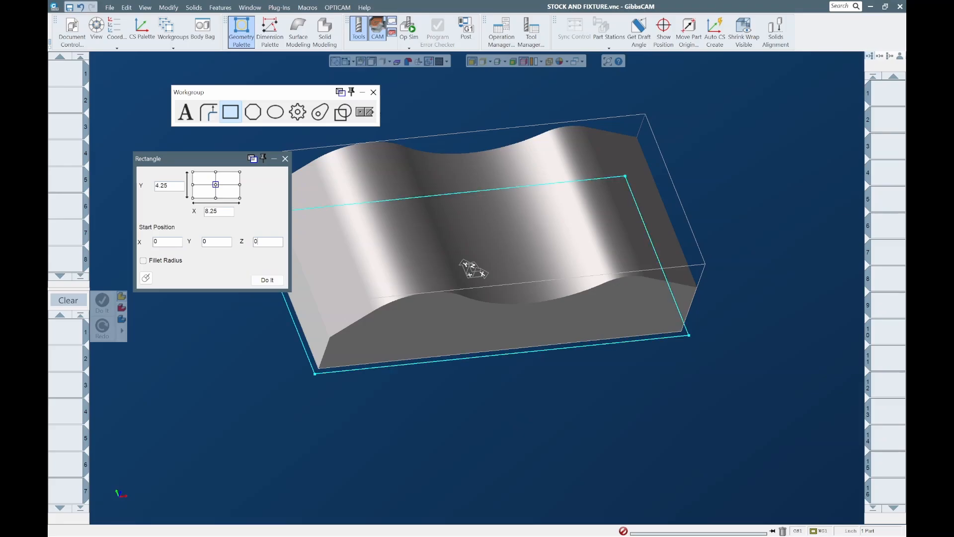
- Move the part into the Body Bag to check the rectangle on its own, and bring it back
key(ctrl+f)
mouse_move(542, 282)
middle_down()
mouse_move(511, 264)
mouse_move(532, 272)
middle_up()
click(536, 274)
key(Delete)
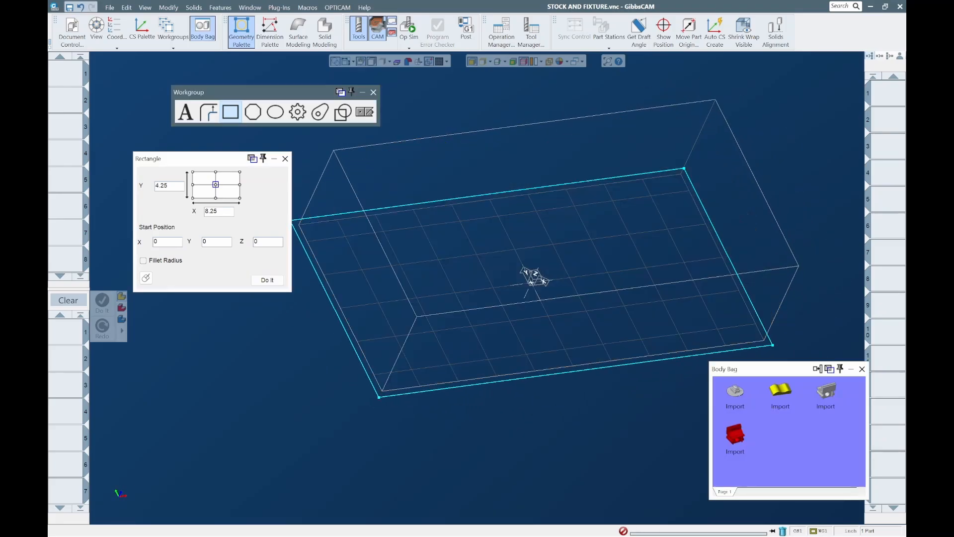
key(ctrl+z)
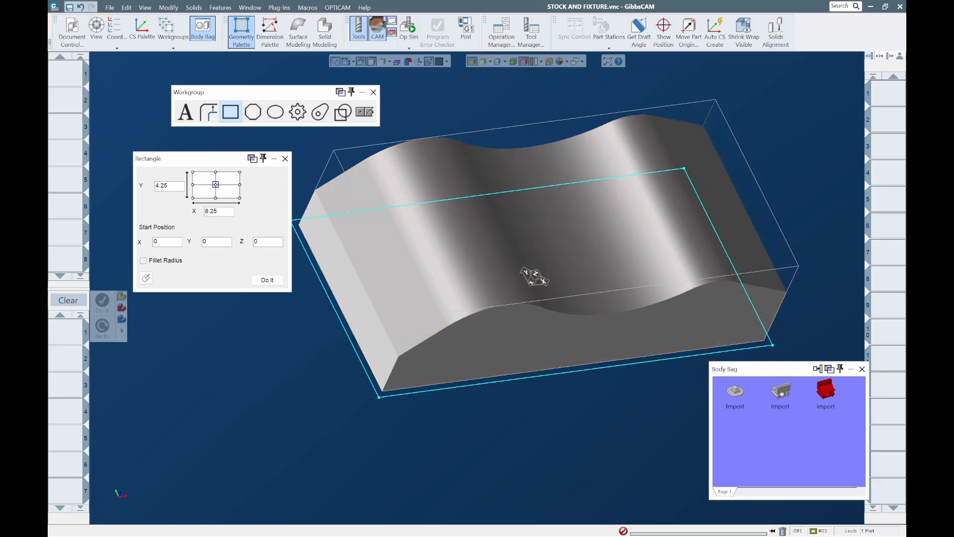
click(862, 368)
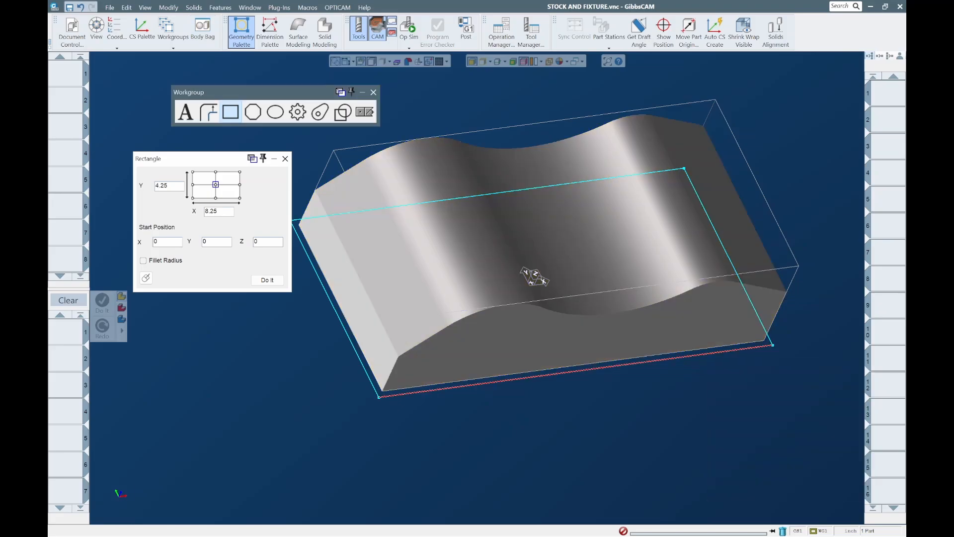
- Select the whole rectangle and extrude it in Z+ into a solid block, with Z- at 0
key(Return)
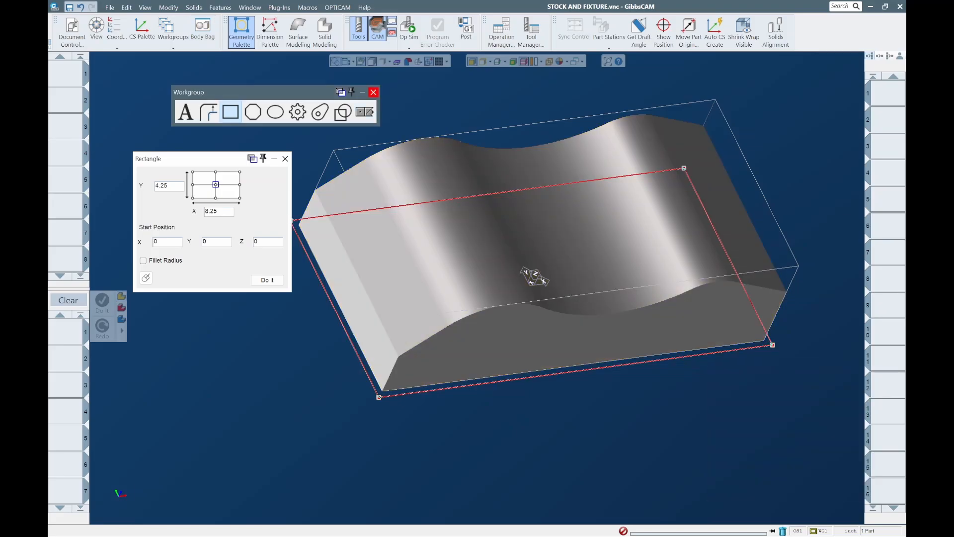
click(373, 92)
key(ctrl+a)
click(325, 32)
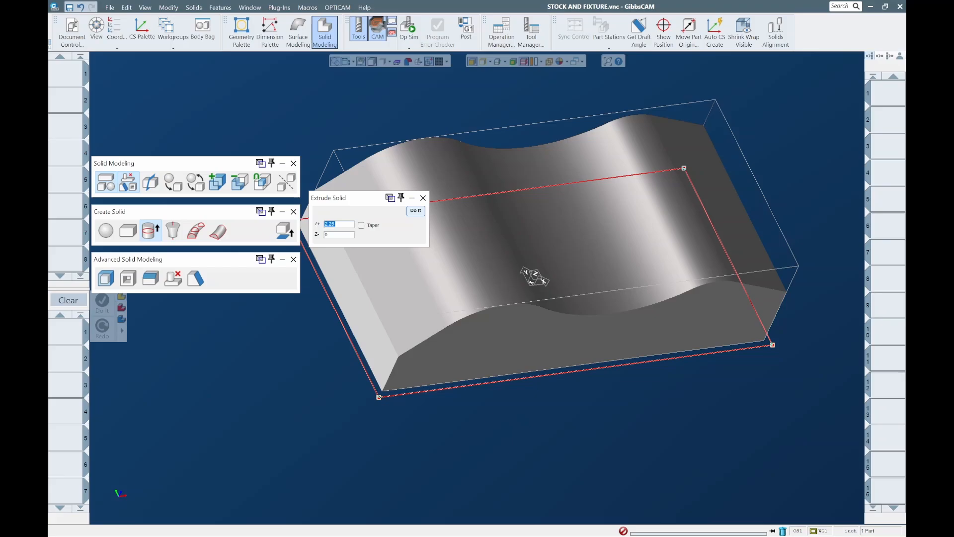
key(Return)
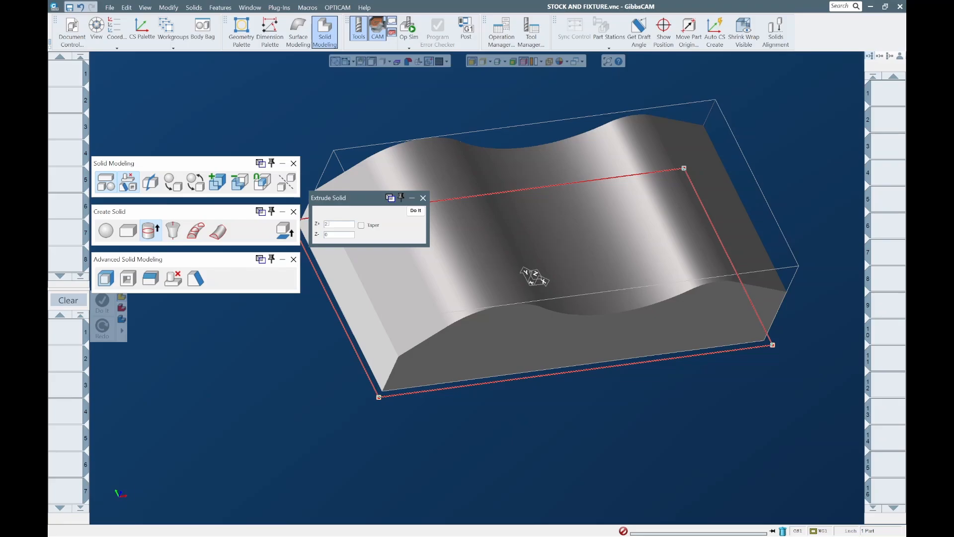
key(Return)
click(293, 163)
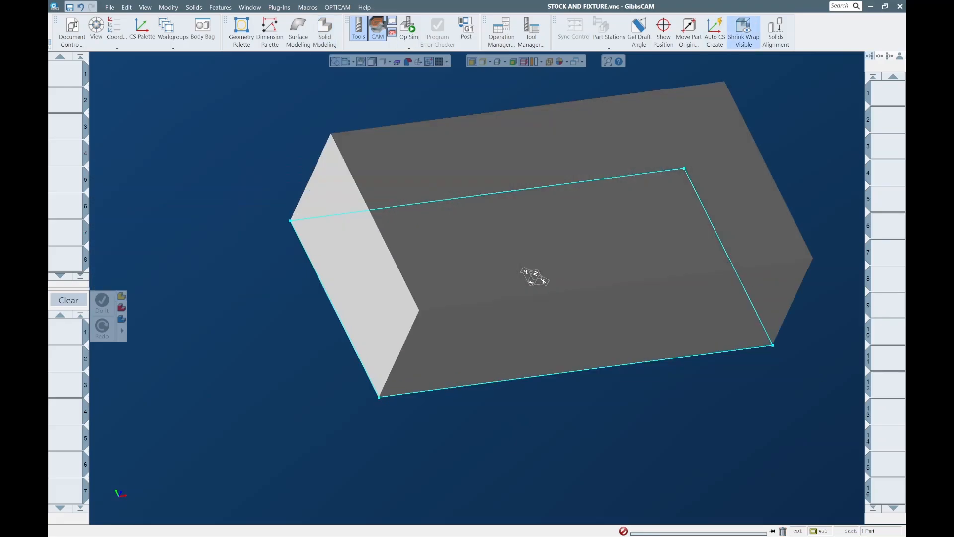
- Inspect the extruded block around the part and shrink-wrap the stock to the visible bodies
scroll(477, 293, up, 2)
scroll(477, 293, down, 3)
middle_drag(449, 301, 468, 305)
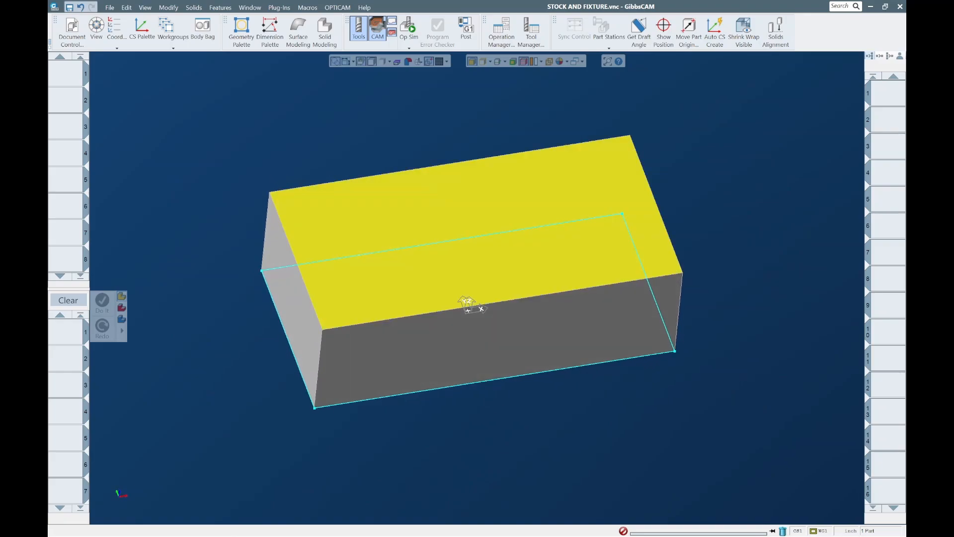
scroll(271, 270, up, 3)
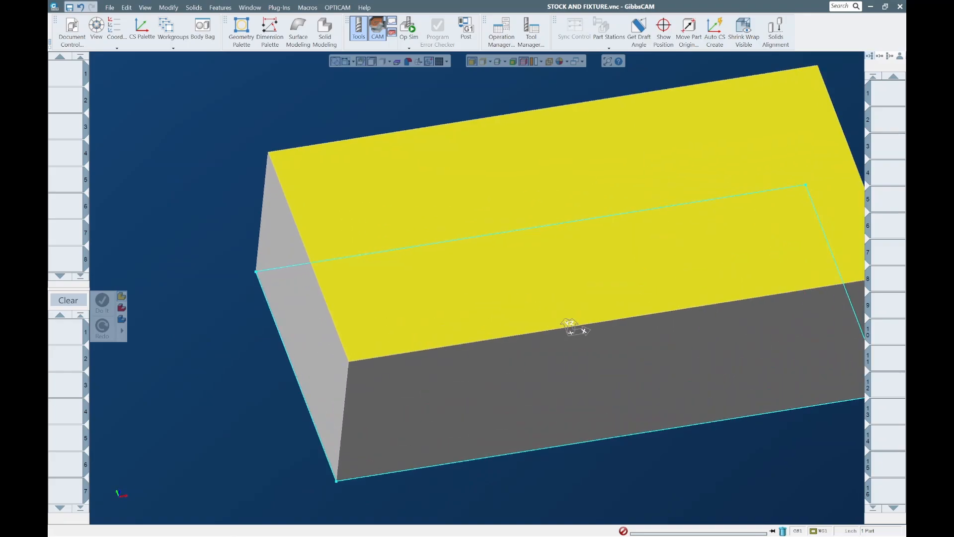
key(Escape)
mouse_move(271, 270)
middle_down()
mouse_move(288, 274)
mouse_move(280, 266)
middle_up()
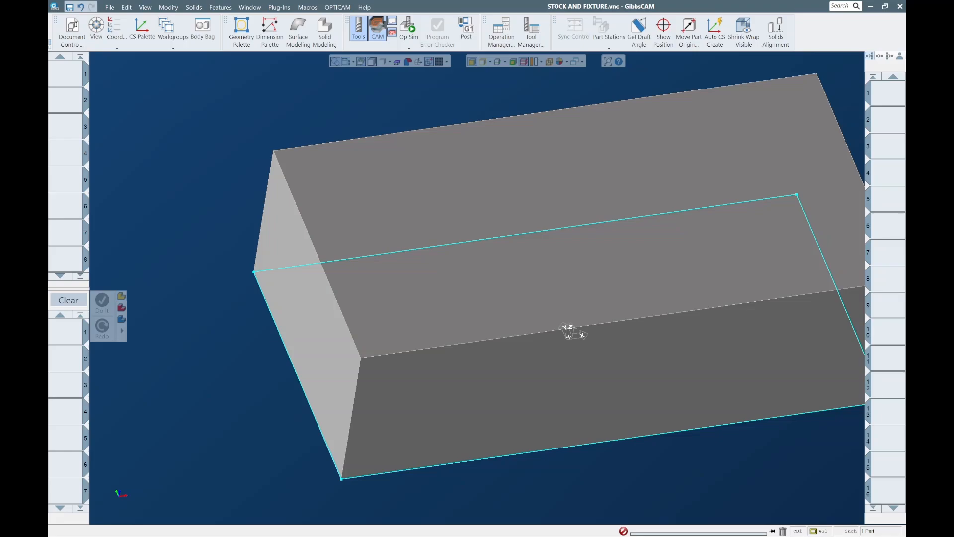
scroll(207, 210, down, 2)
scroll(270, 240, up, 2)
scroll(240, 236, down, 1)
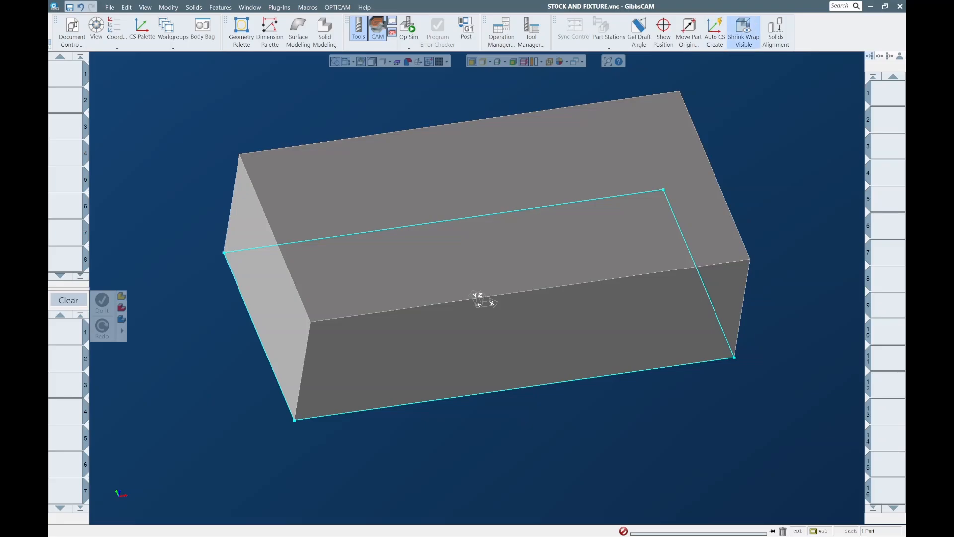
click(744, 32)
- Put the extruded block into the Body Bag and examine the part inside the stock boundary from the front and at an angle
click(488, 213)
double_click(488, 214)
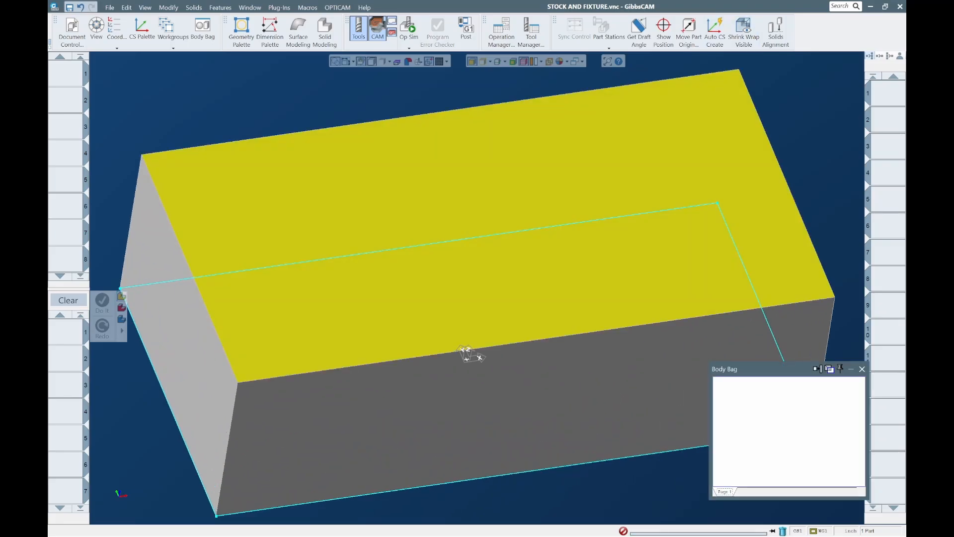
click(137, 489)
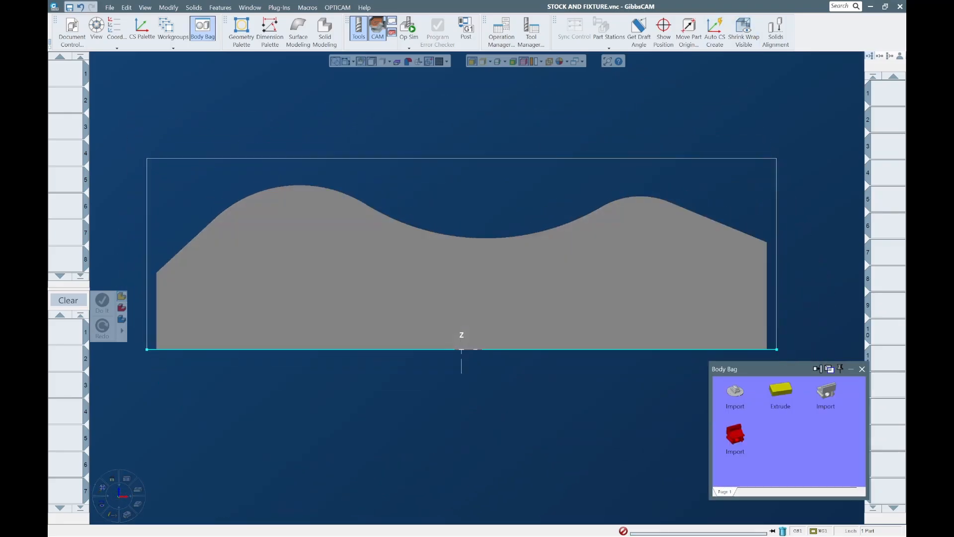
scroll(477, 192, down, 2)
middle_drag(477, 191, 517, 233)
middle_drag(452, 276, 445, 270)
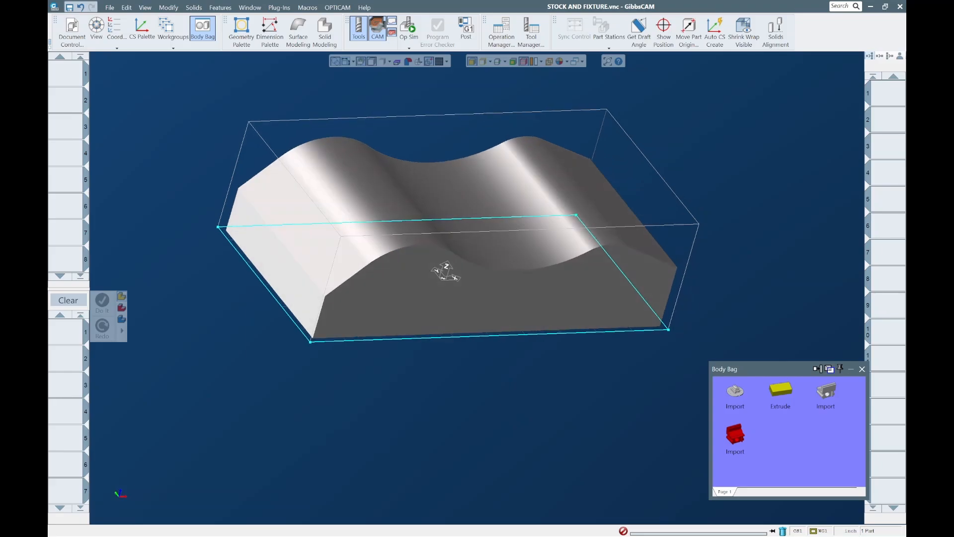
- Undo moving the stock block into the Body Bag, then bring the fixture base and both jaws out of it
key(ctrl+z)
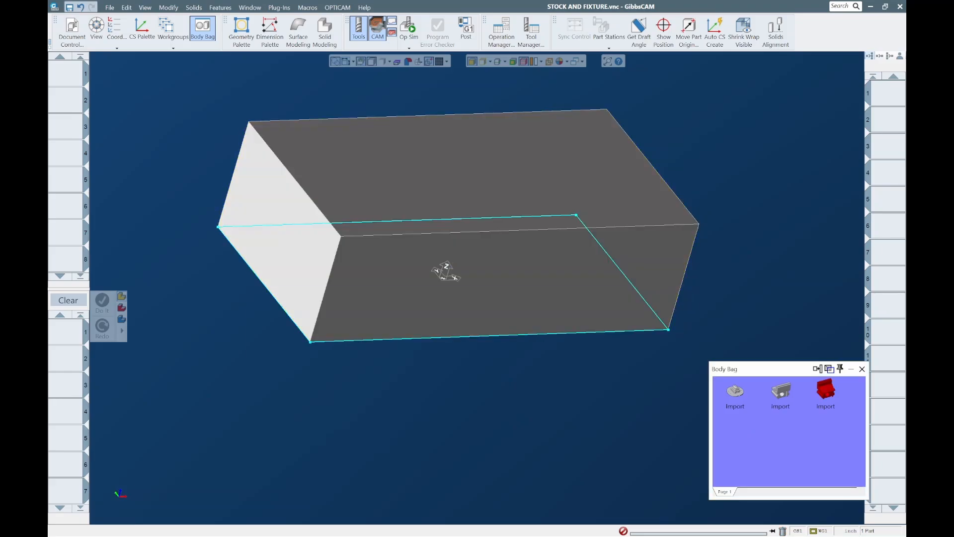
scroll(446, 270, down, 2)
middle_drag(468, 232, 484, 241)
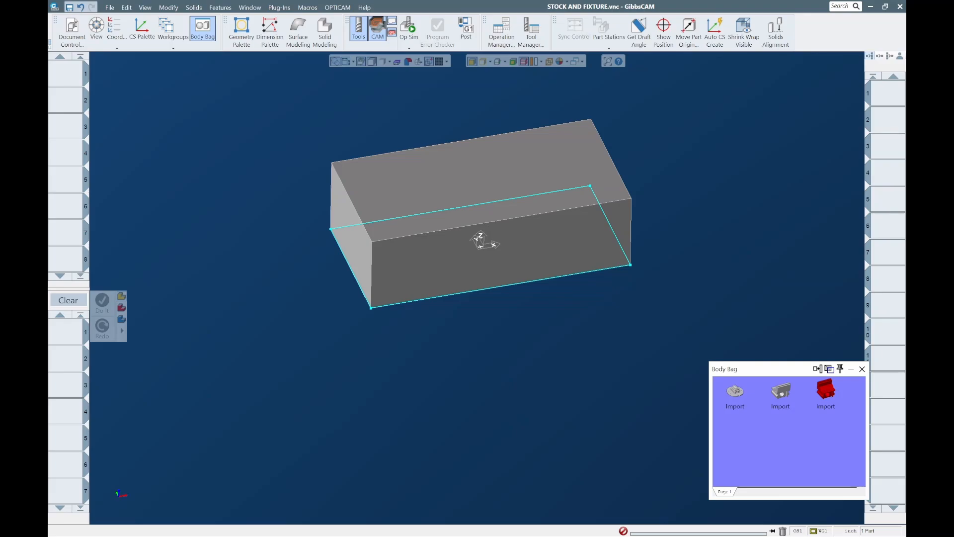
double_click(826, 390)
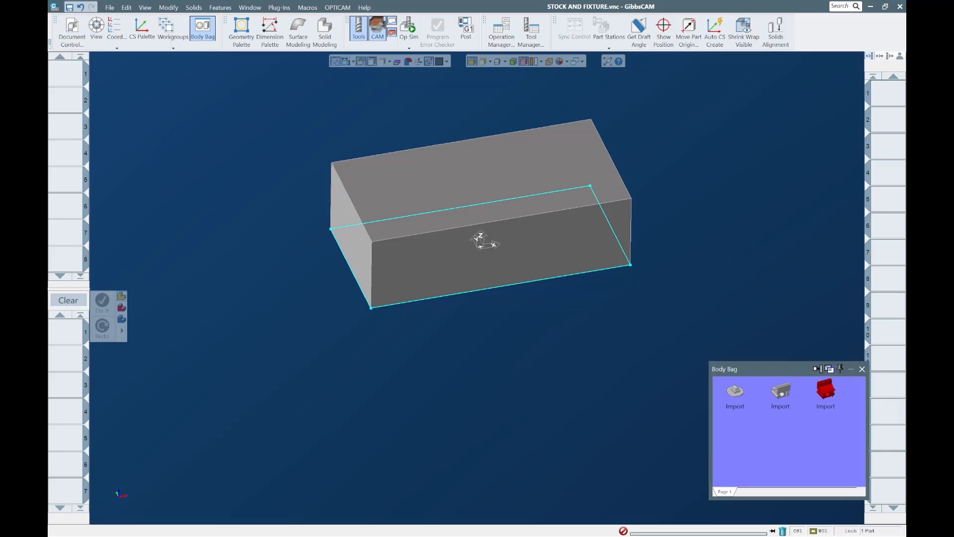
double_click(780, 390)
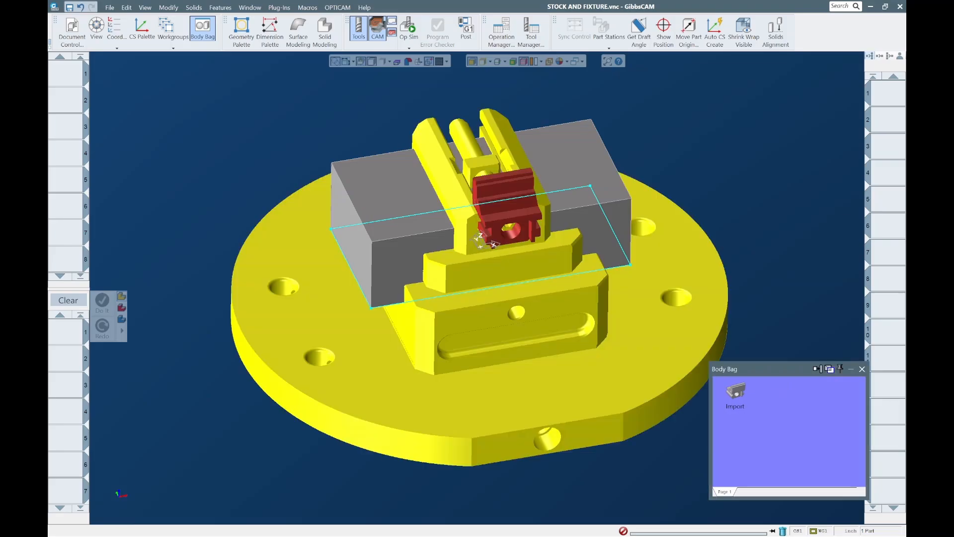
double_click(736, 391)
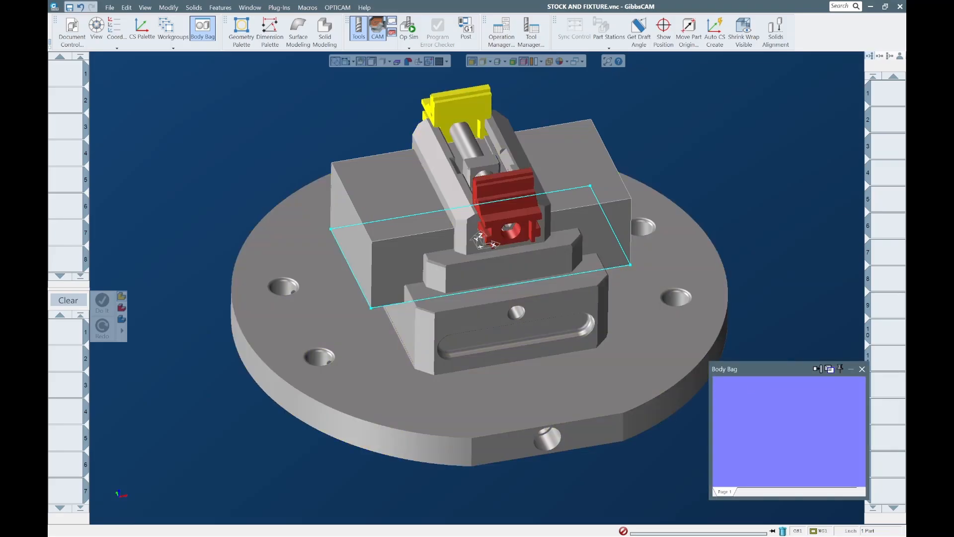
- Inspect the stock block against the fixture base and both jaws from several angles and clear the selection
scroll(481, 155, up, 3)
scroll(481, 164, down, 4)
drag(282, 88, 628, 226)
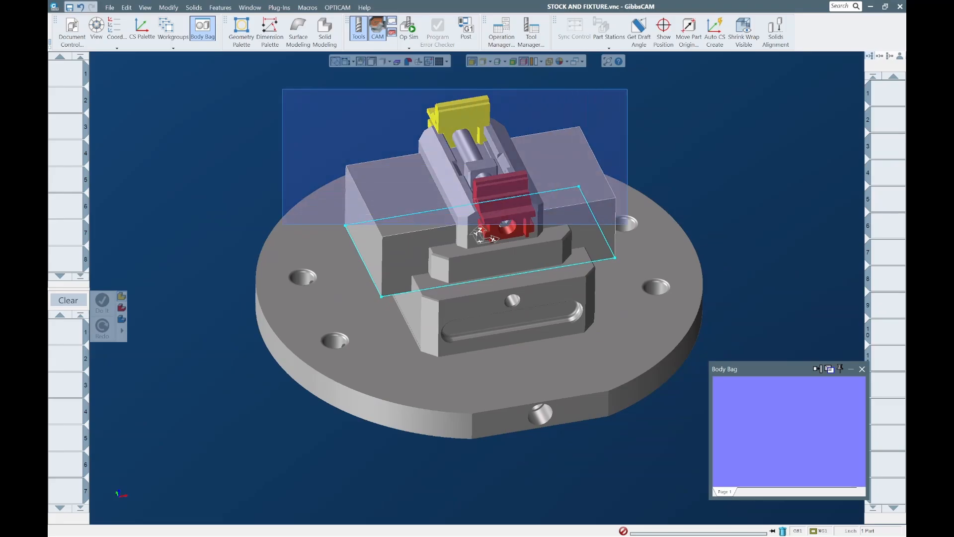
middle_drag(447, 179, 442, 156)
scroll(441, 155, down, 3)
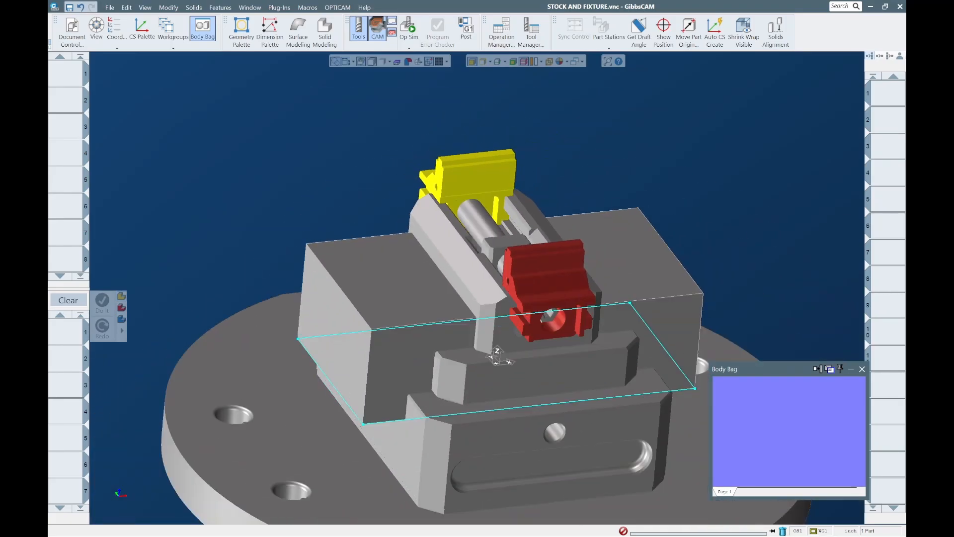
mouse_move(308, 110)
middle_down()
mouse_move(248, 100)
mouse_move(297, 107)
middle_up()
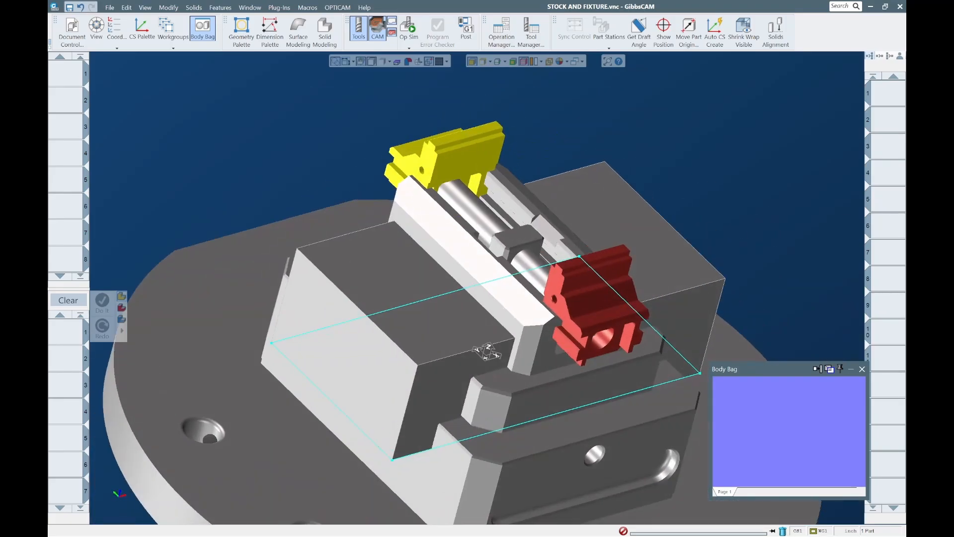
click(297, 107)
scroll(297, 106, down, 3)
scroll(383, 177, up, 3)
middle_drag(383, 177, 360, 172)
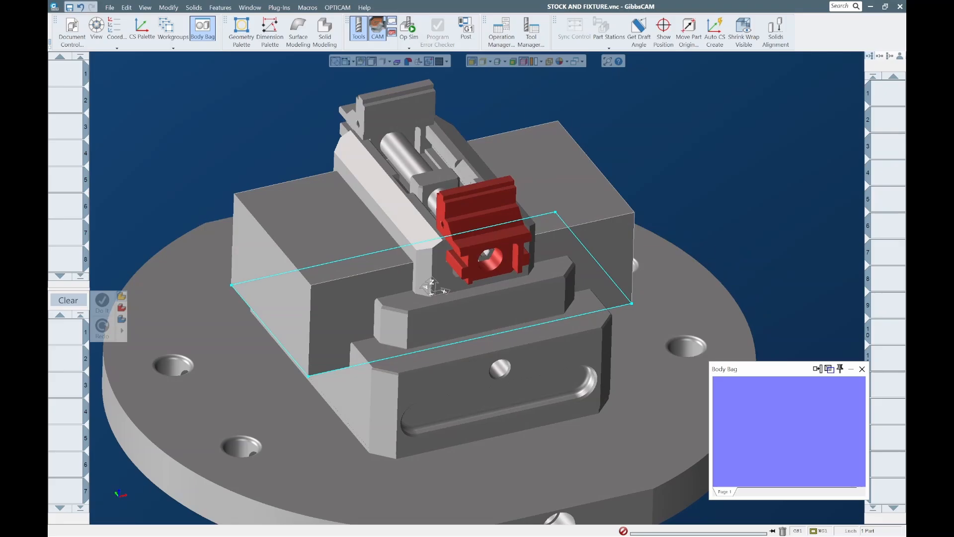
- Put the fixture base into the Body Bag to leave the jaws around the block, and clear the selection
double_click(474, 287)
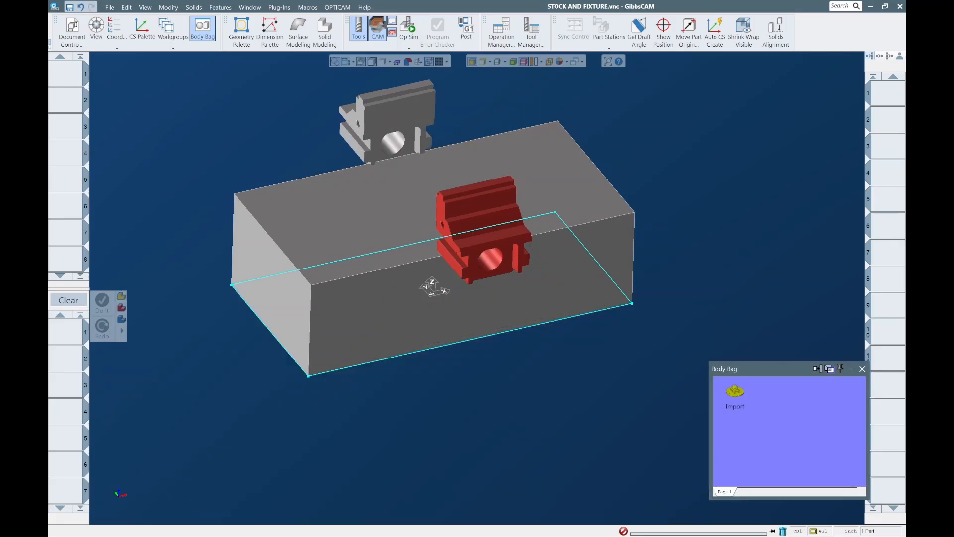
scroll(457, 284, down, 3)
middle_drag(457, 285, 502, 278)
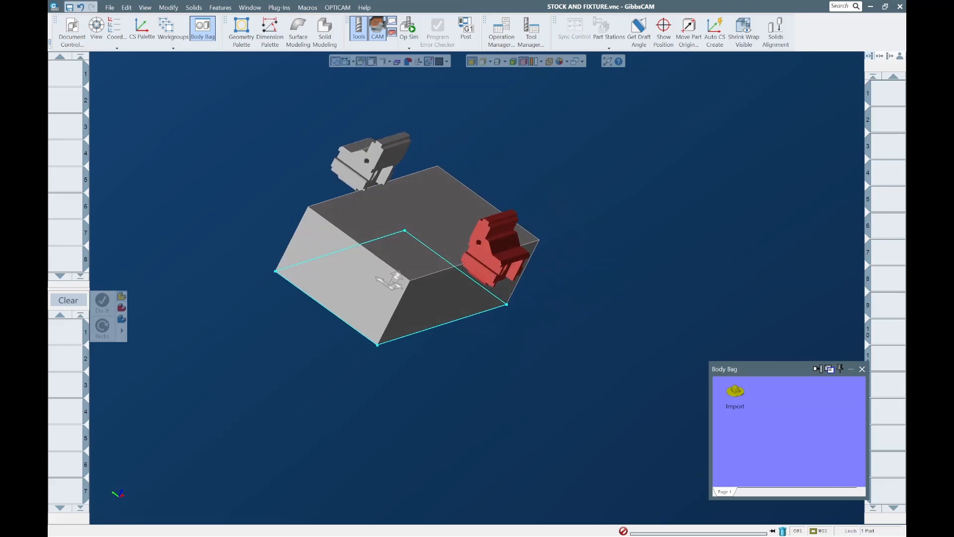
scroll(345, 202, up, 3)
middle_drag(346, 201, 323, 203)
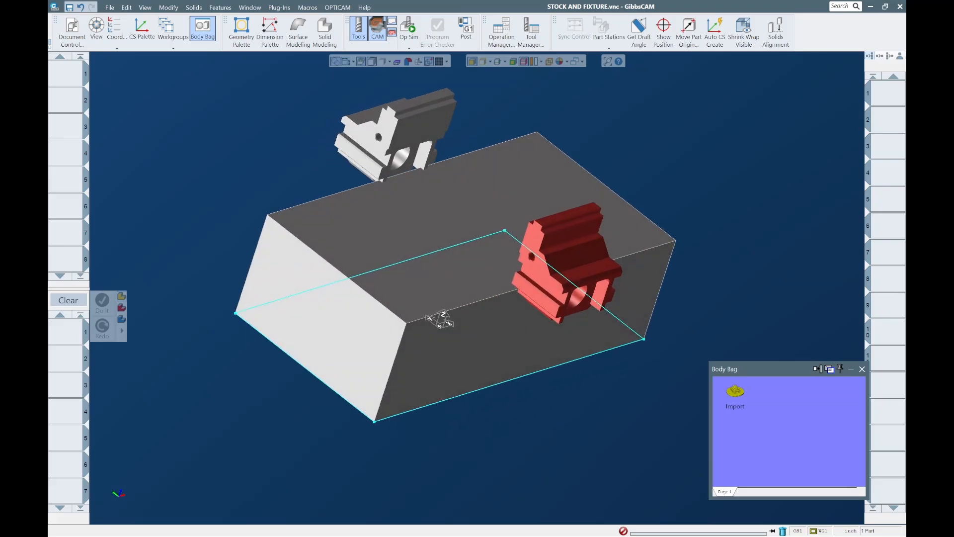
key(ctrl+d)
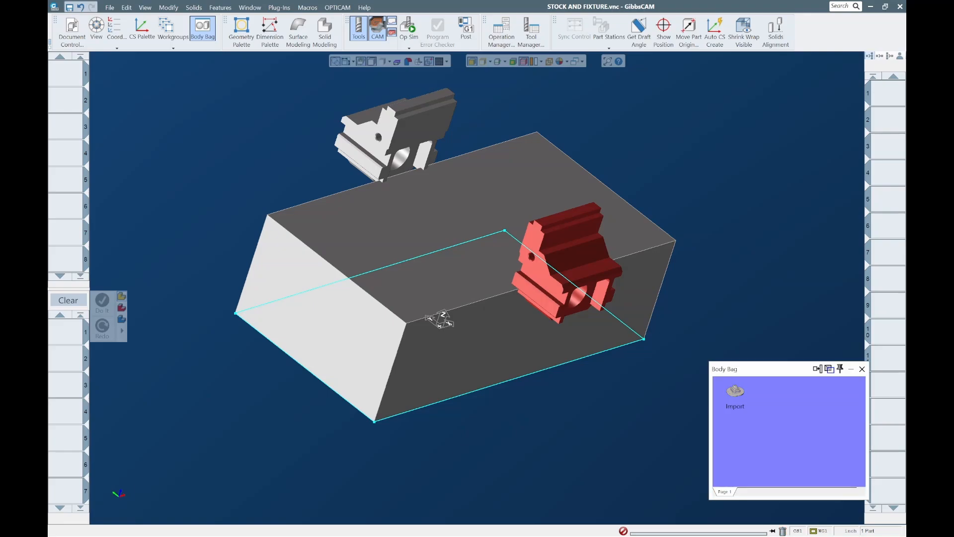
- Align the part's bottom face with the narrow ledge of the red jaw using Solids Alignment
click(572, 223)
middle_drag(477, 288, 547, 224)
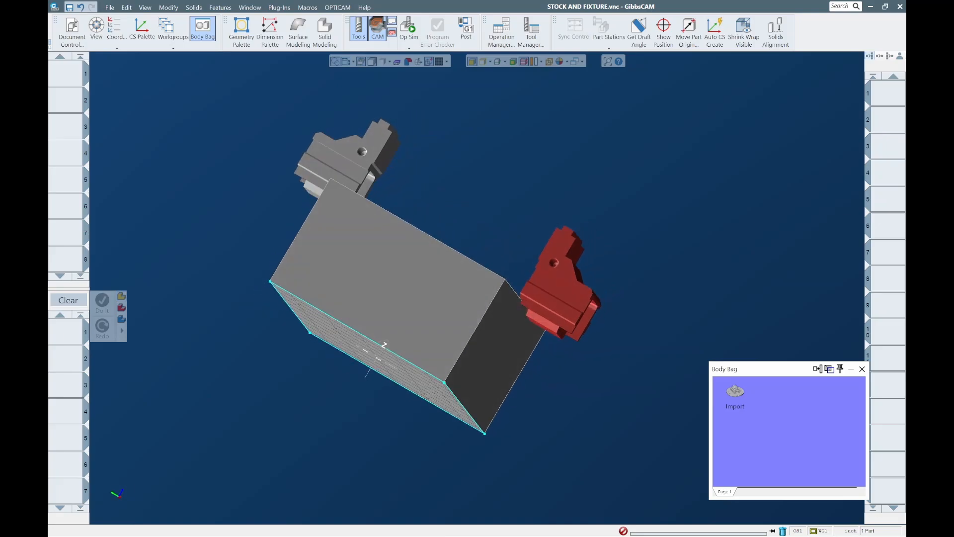
middle_drag(384, 344, 442, 334)
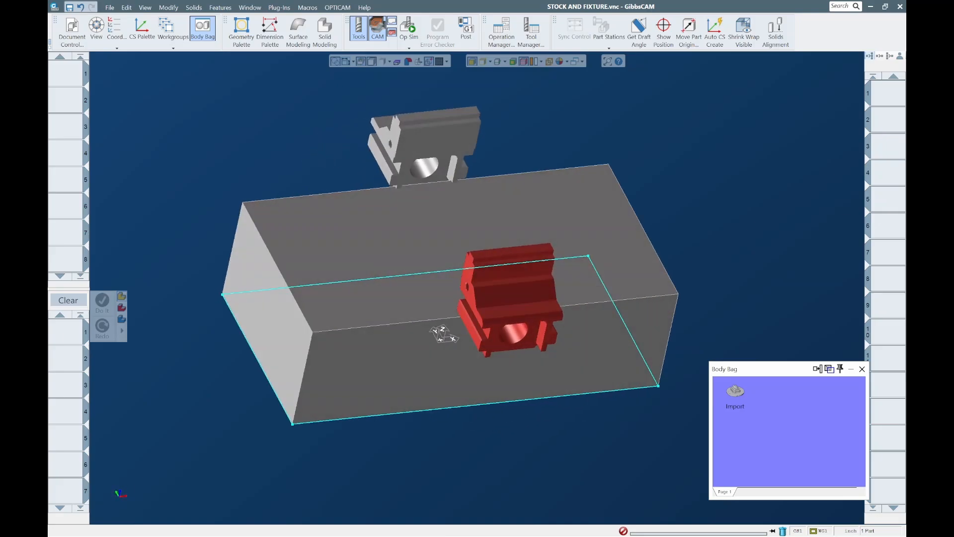
scroll(443, 334, up, 6)
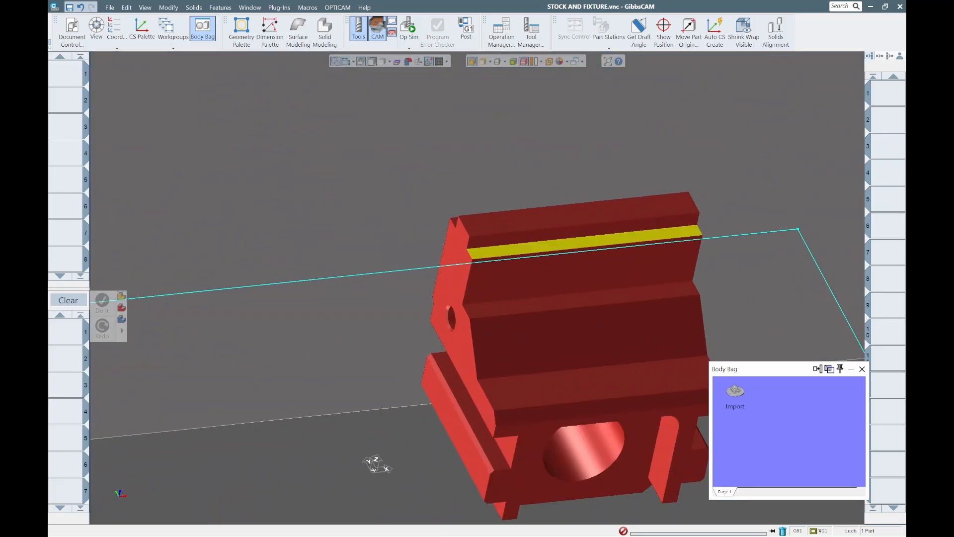
click(775, 31)
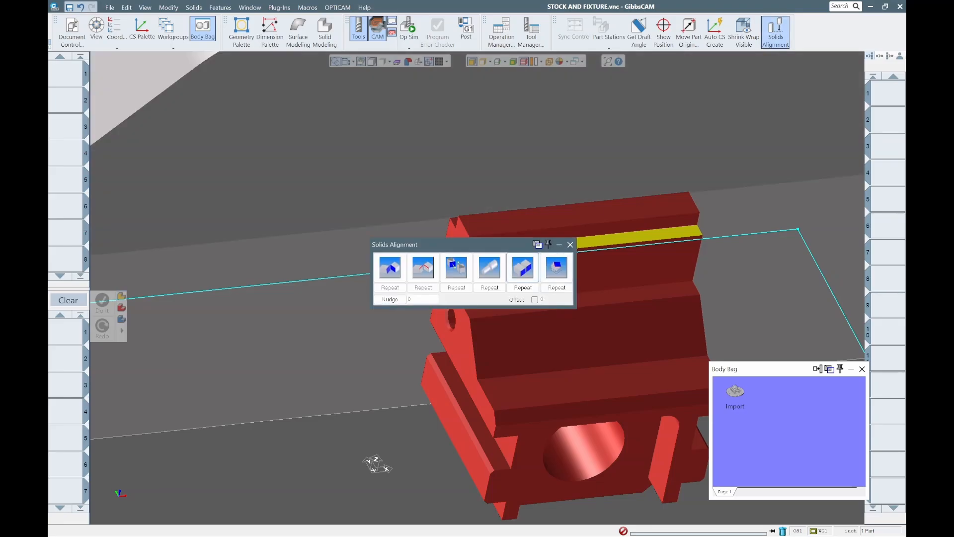
click(570, 244)
scroll(453, 304, down, 6)
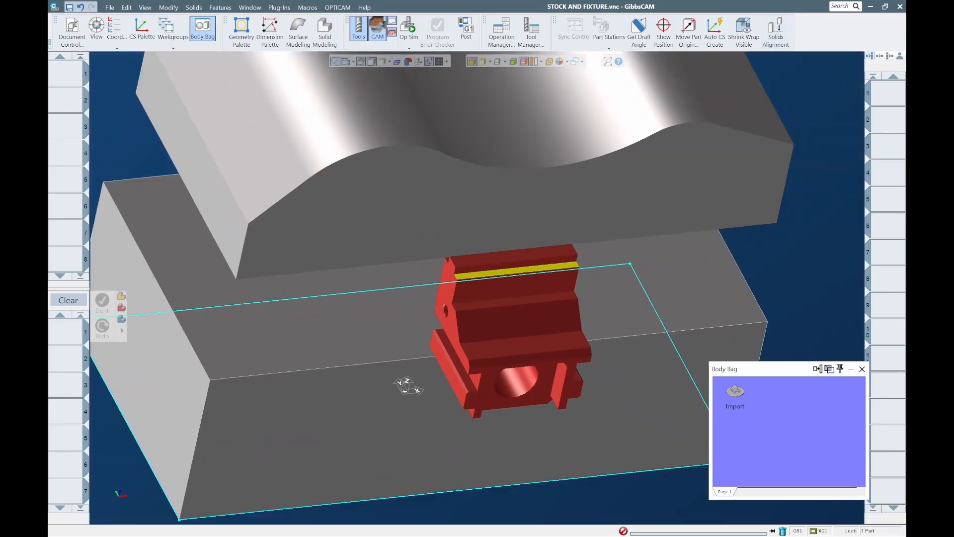
- Align the part's bottom face with the top face of the red jaw using Solids Alignment, and check it from the front
middle_drag(454, 304, 442, 266)
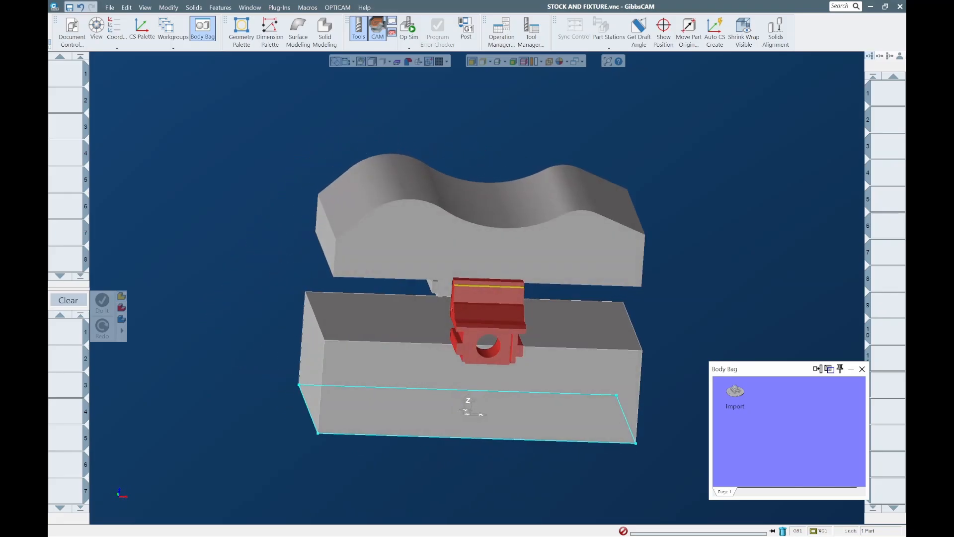
scroll(368, 241, up, 3)
scroll(368, 233, down, 3)
scroll(387, 248, up, 3)
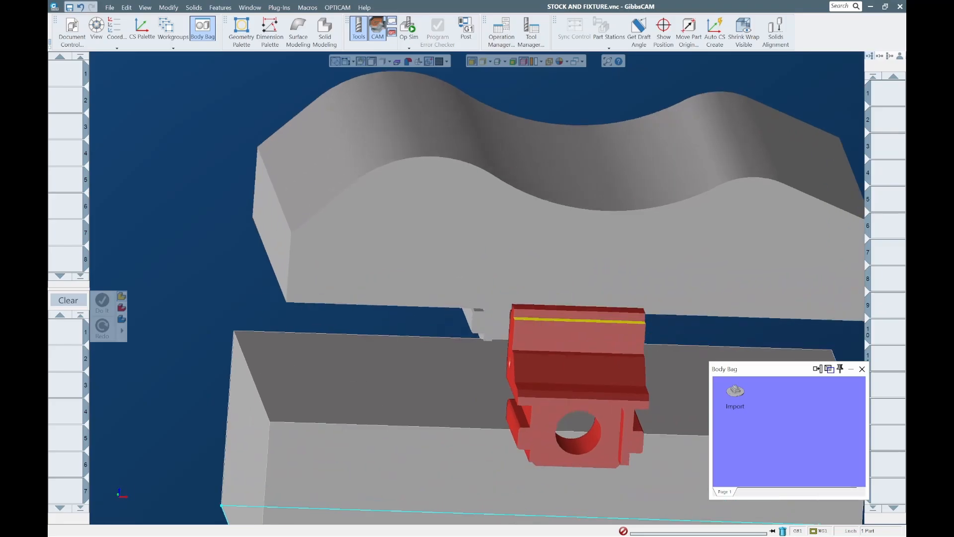
middle_drag(386, 248, 447, 209)
click(477, 224)
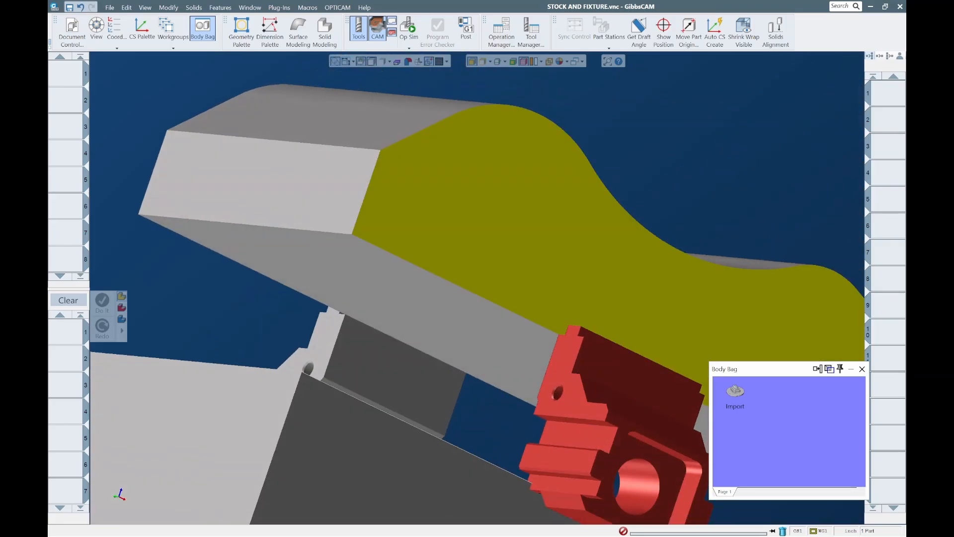
middle_drag(447, 308, 609, 373)
scroll(608, 373, up, 3)
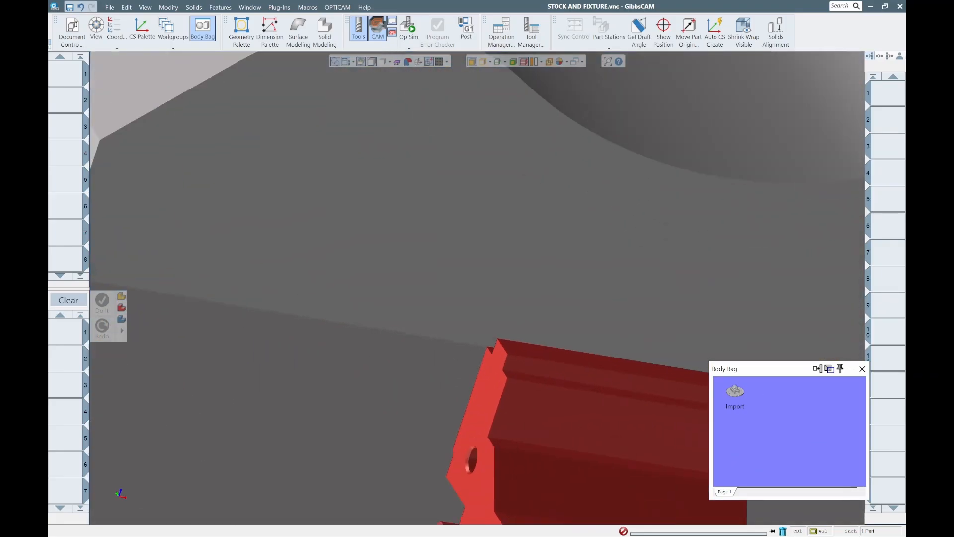
click(609, 357)
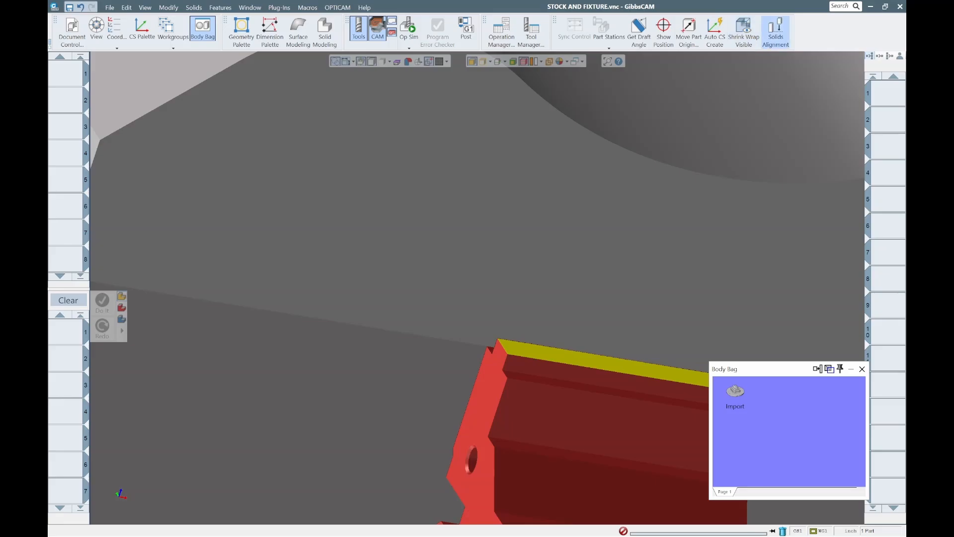
click(776, 31)
click(523, 268)
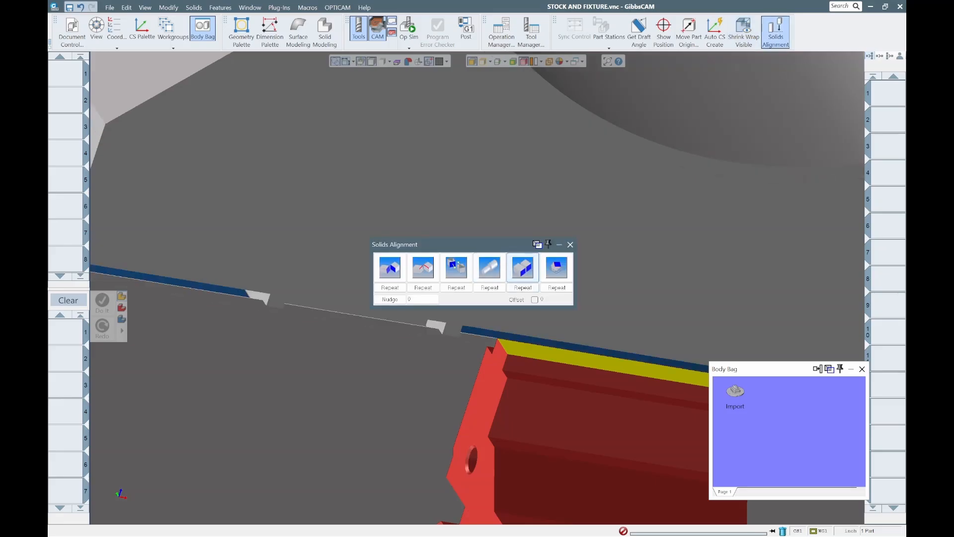
scroll(497, 316, down, 3)
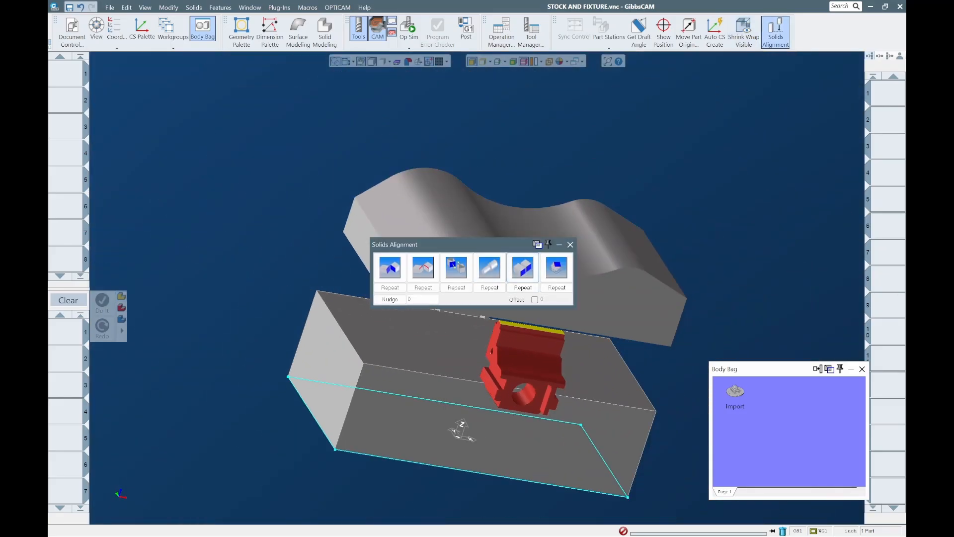
click(137, 487)
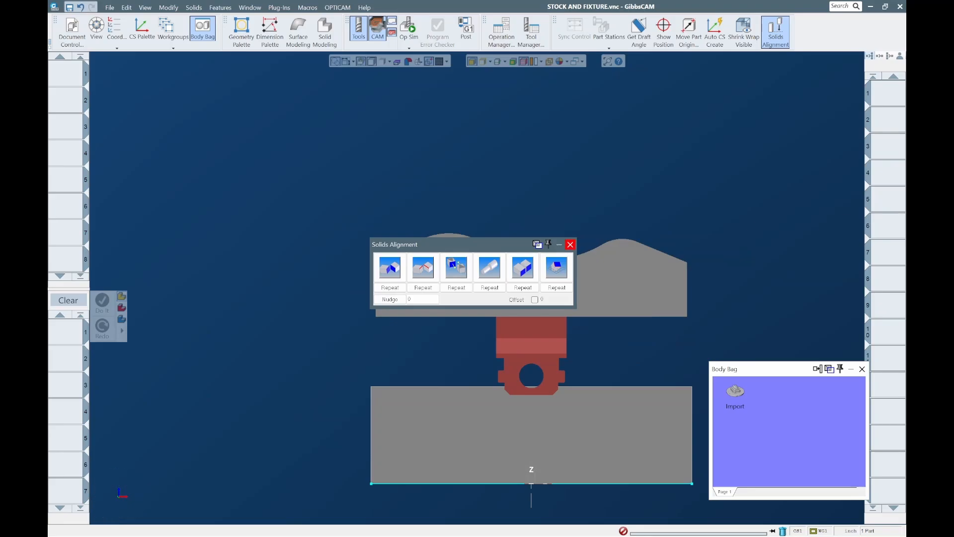
click(570, 245)
- Translate the part by 0.05 in Z to lift it clear of the jaws
scroll(482, 302, up, 3)
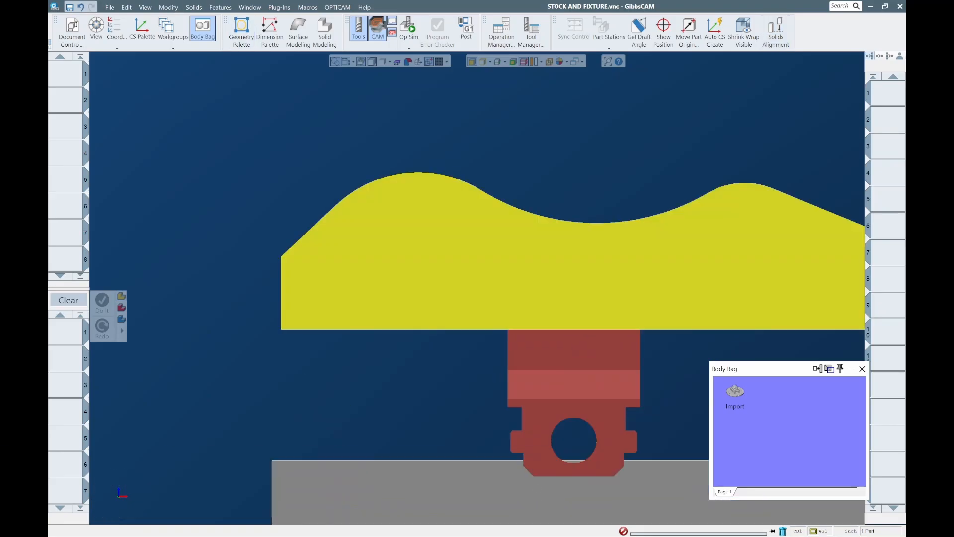
click(145, 7)
mouse_move(168, 8)
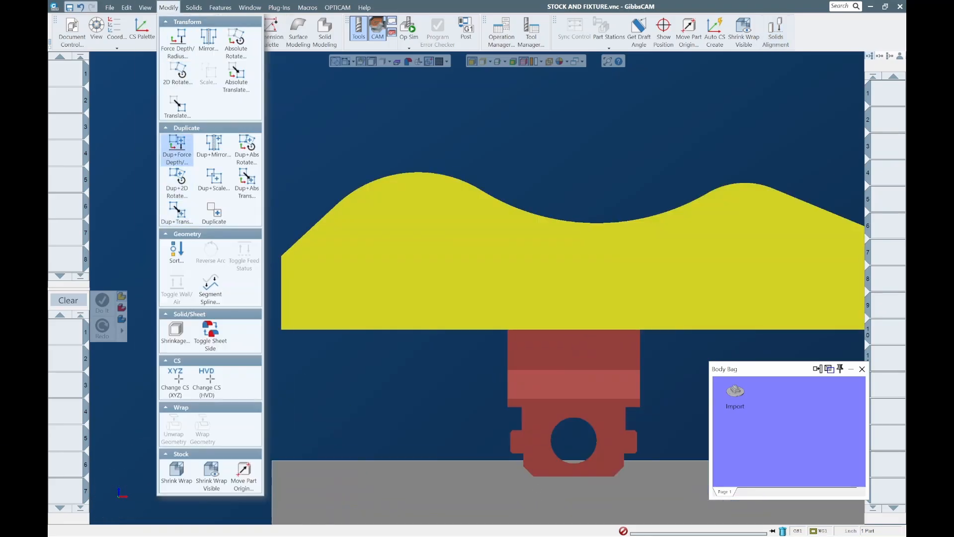
click(178, 105)
double_click(178, 205)
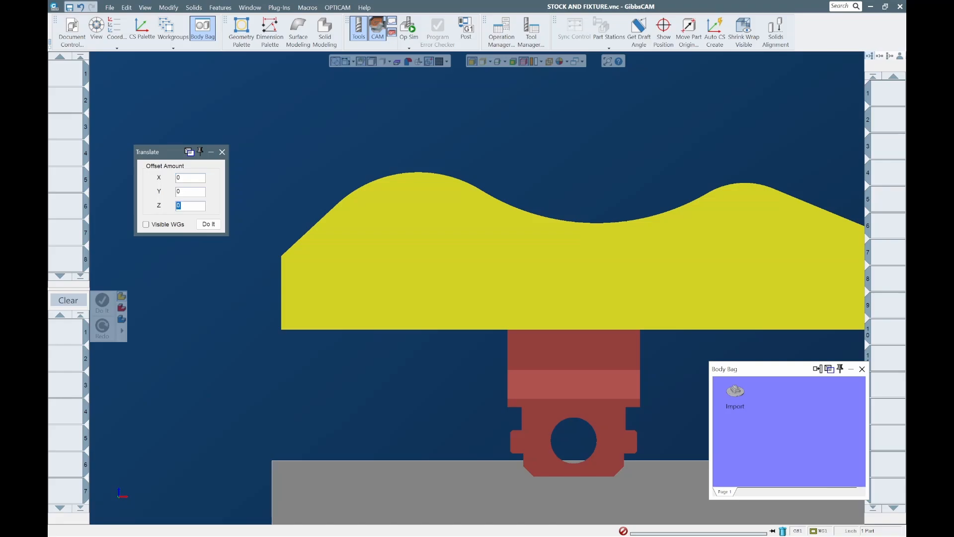
text(.05)
key(Return)
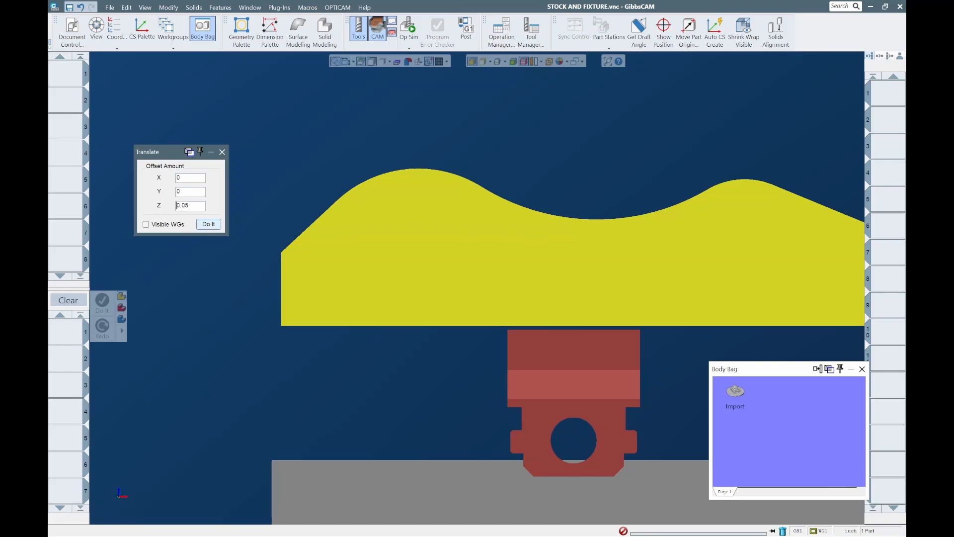
click(222, 151)
scroll(223, 152, down, 3)
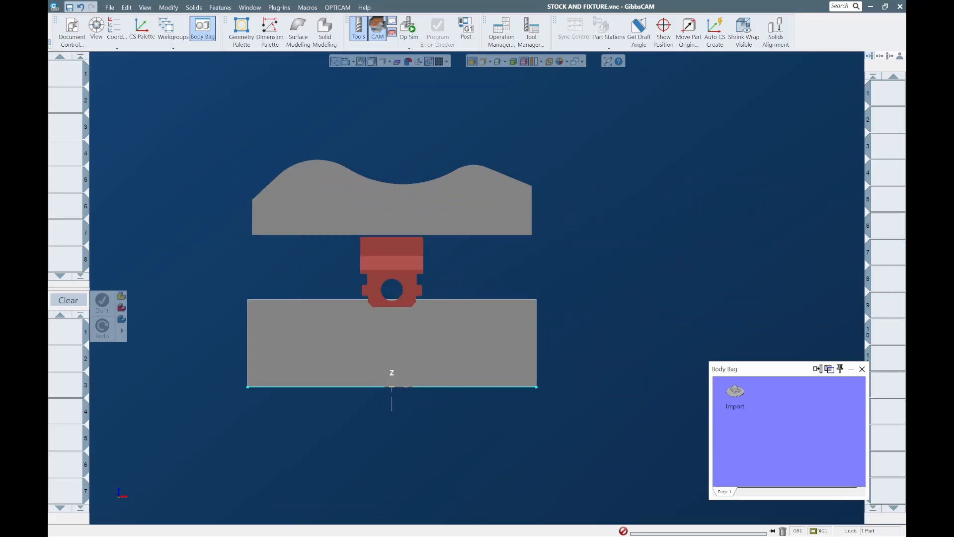
- Align the stock block's bottom face with the narrow ledge of the red jaw using Solids Alignment
middle_drag(222, 152, 318, 130)
click(218, 457)
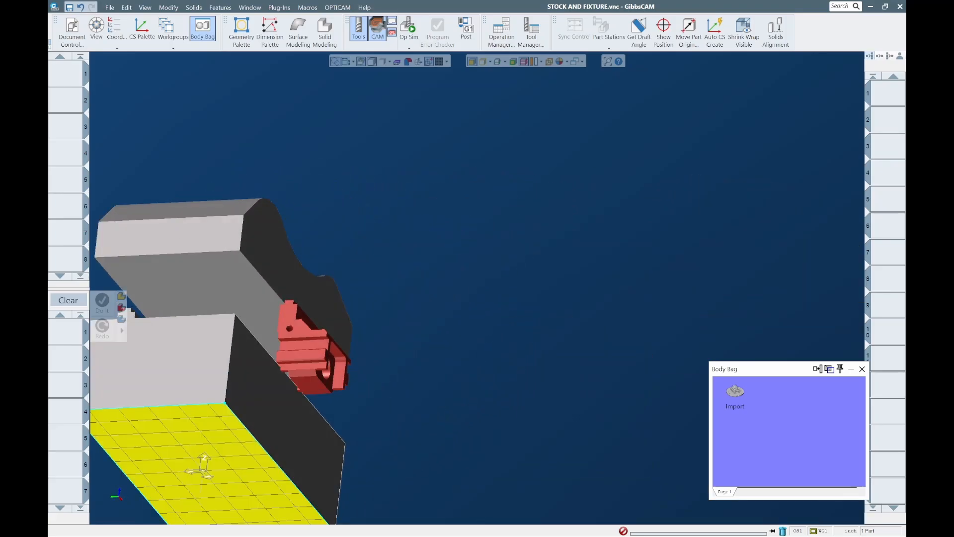
scroll(276, 386, up, 2)
middle_drag(276, 387, 164, 447)
scroll(283, 312, up, 4)
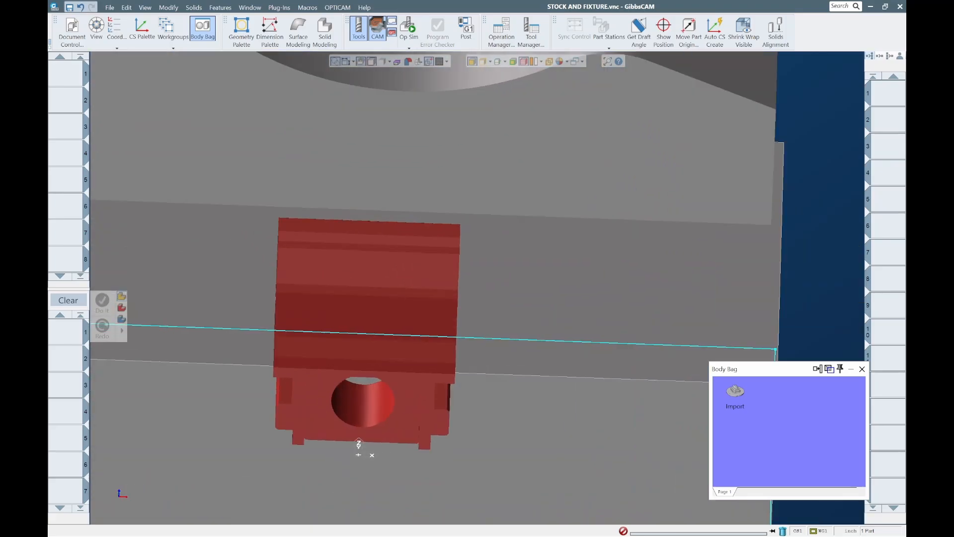
click(412, 246)
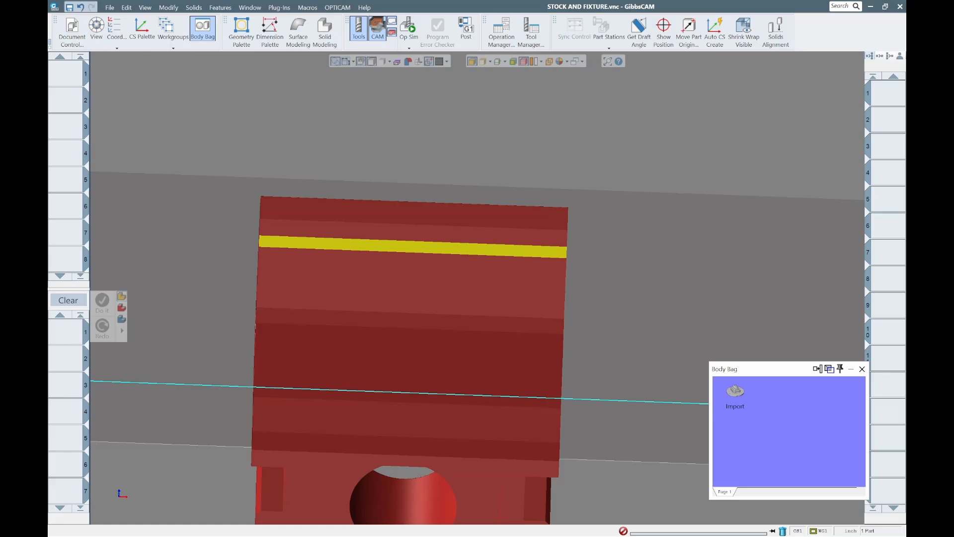
click(776, 30)
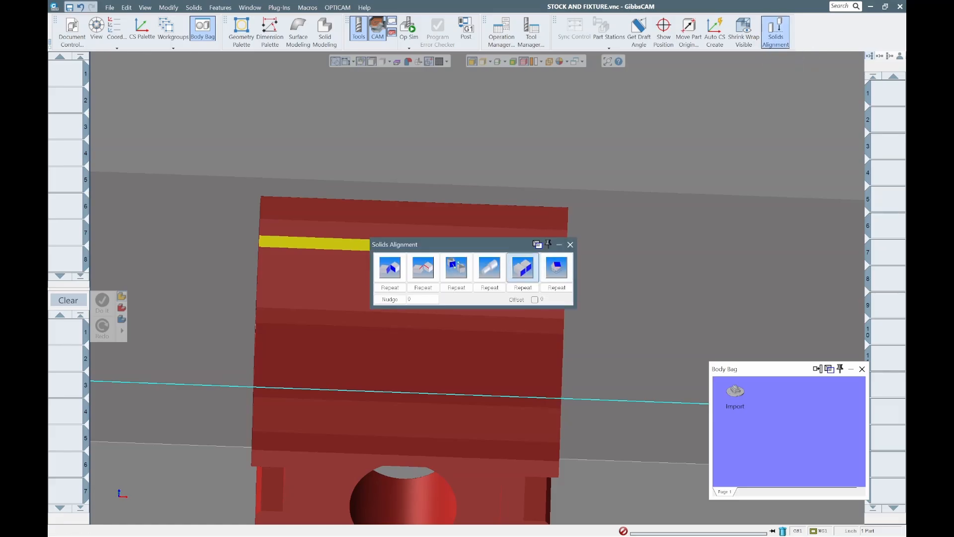
click(522, 267)
click(570, 244)
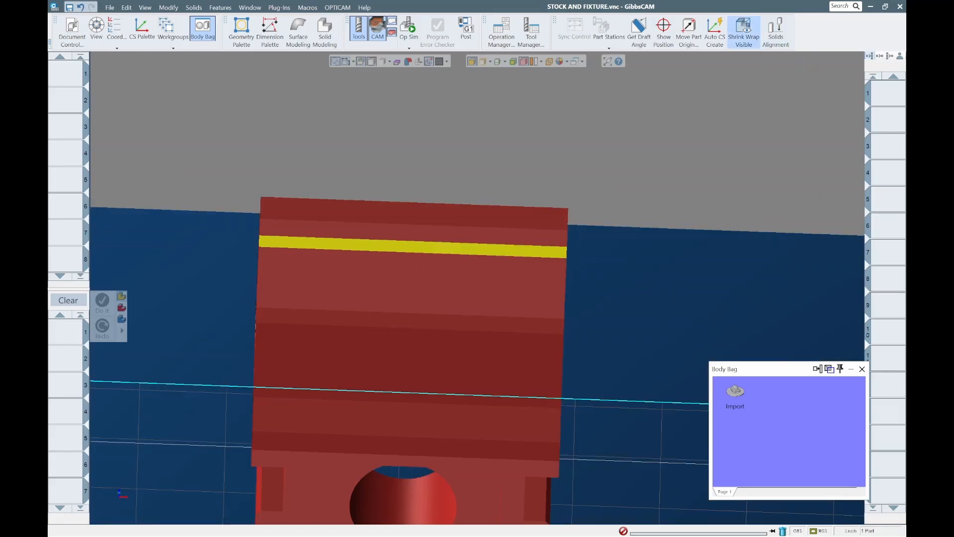
- Delete the leftover rectangle geometry and shrink-wrap the workspace around the visible bodies
click(744, 31)
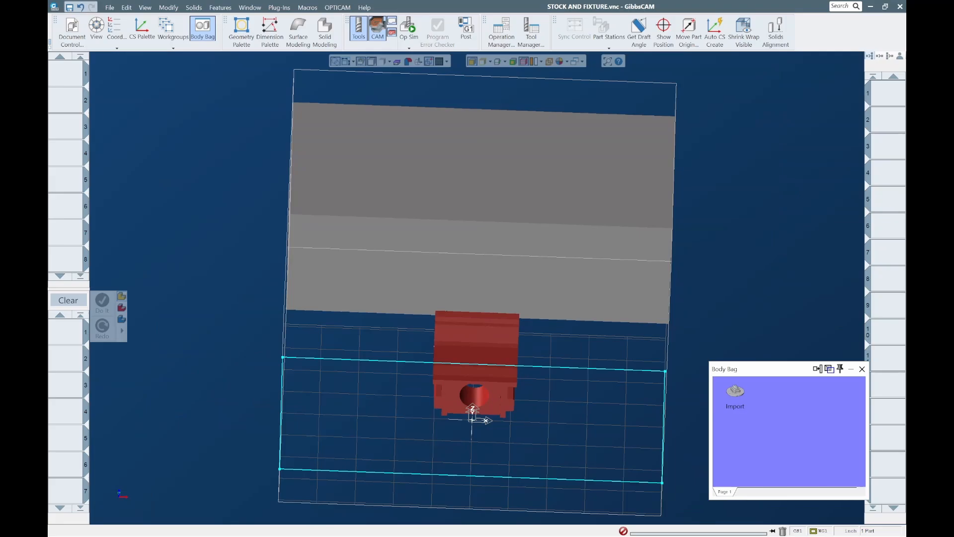
key(ctrl+a)
key(Delete)
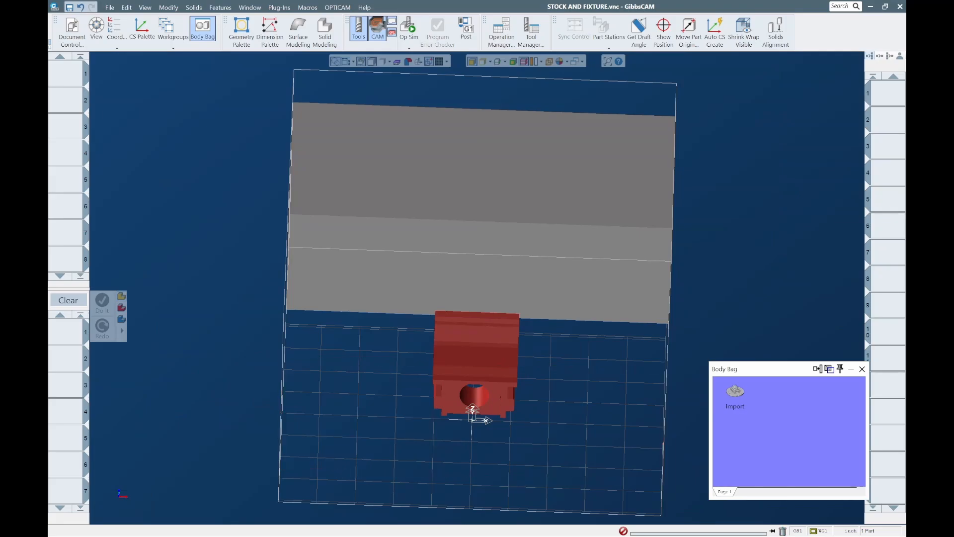
click(862, 369)
click(744, 27)
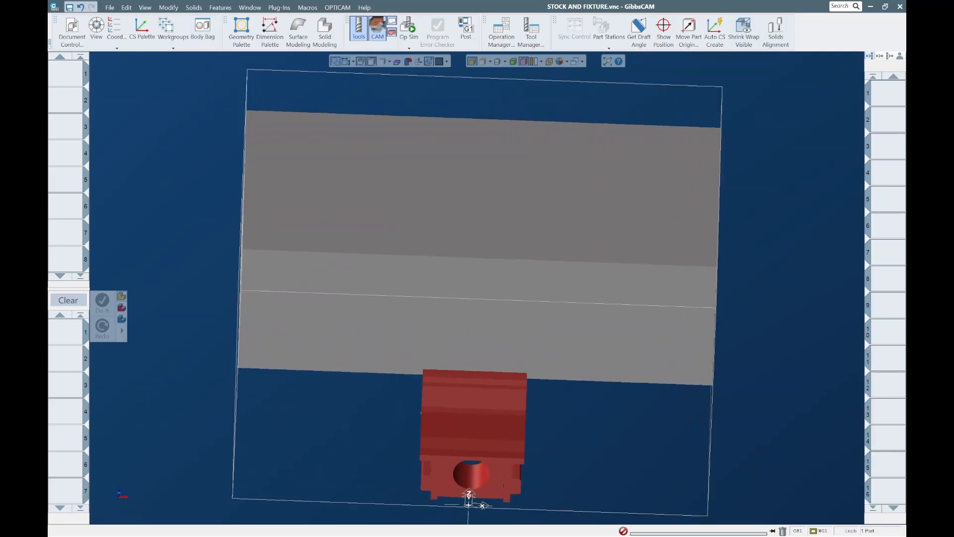
- Put the stock block into the Body Bag to expose the part, and examine the part's position over the jaws from the front
key(ctrl+i)
key(ctrl+u)
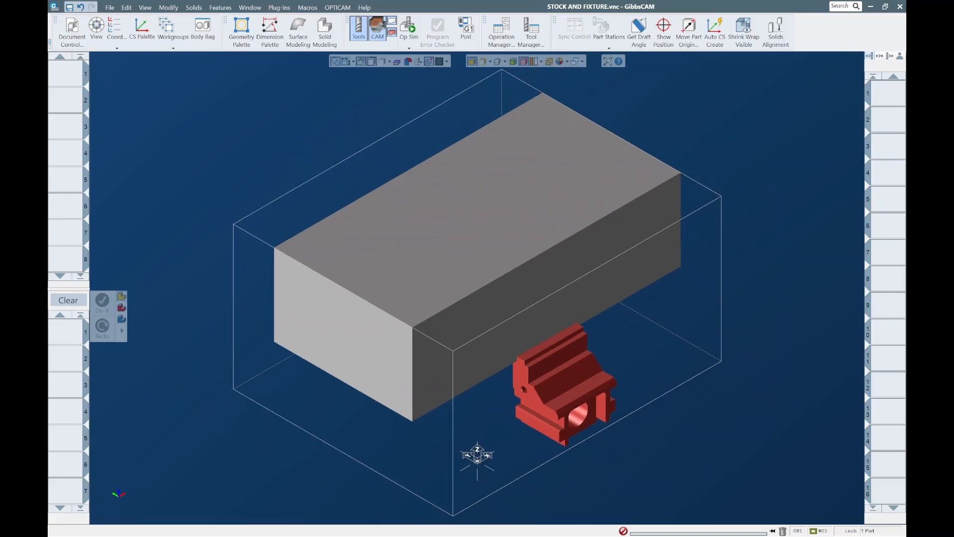
scroll(477, 454, up, 3)
scroll(459, 443, down, 4)
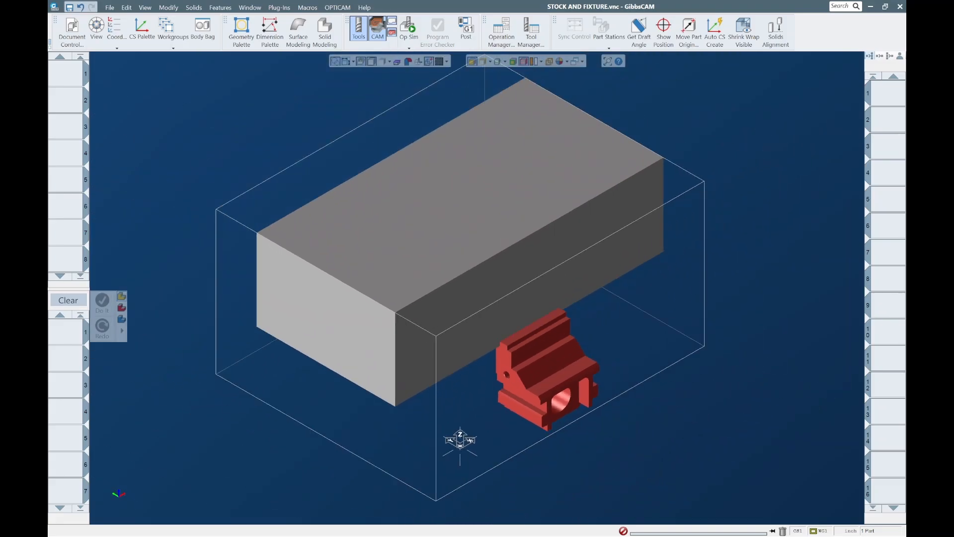
scroll(457, 441, up, 6)
middle_drag(458, 440, 464, 408)
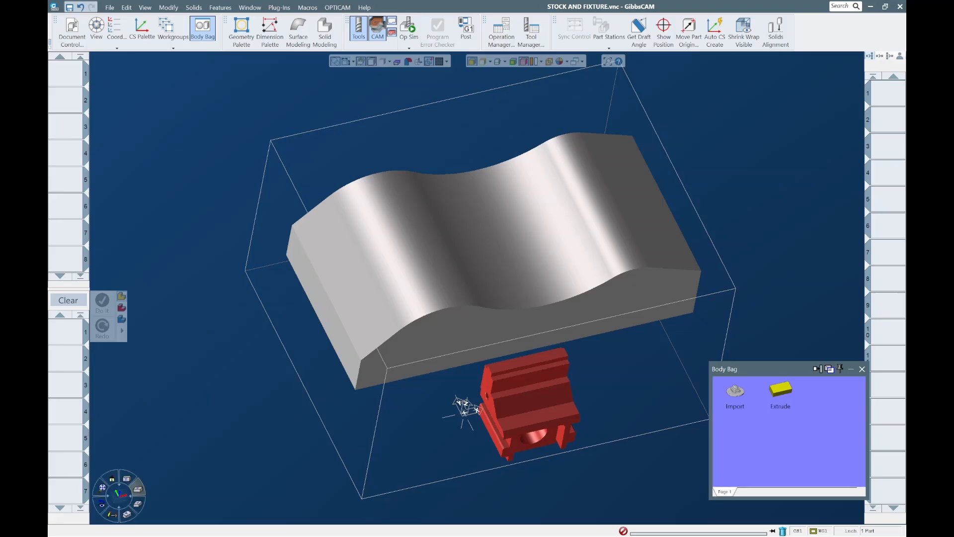
click(137, 489)
scroll(368, 303, up, 3)
scroll(364, 299, down, 3)
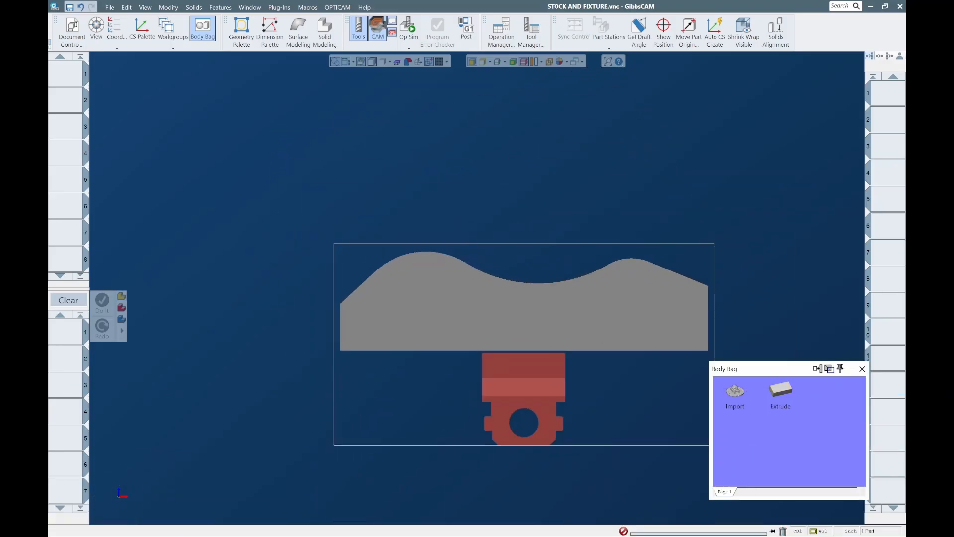
- Bring the stock block back out of the Body Bag and examine how it sits in the jaws, ending in an isometric view
double_click(780, 390)
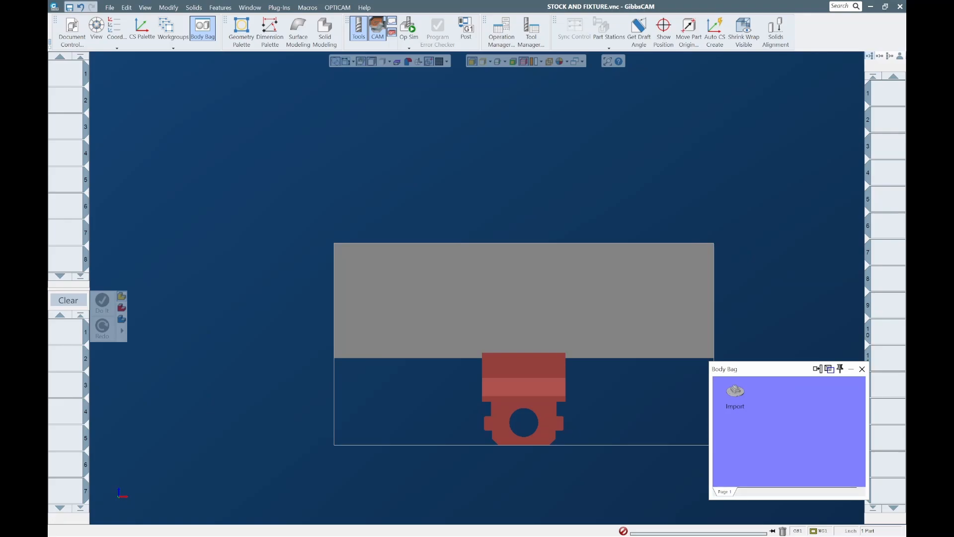
middle_drag(398, 164, 404, 179)
scroll(404, 179, down, 1)
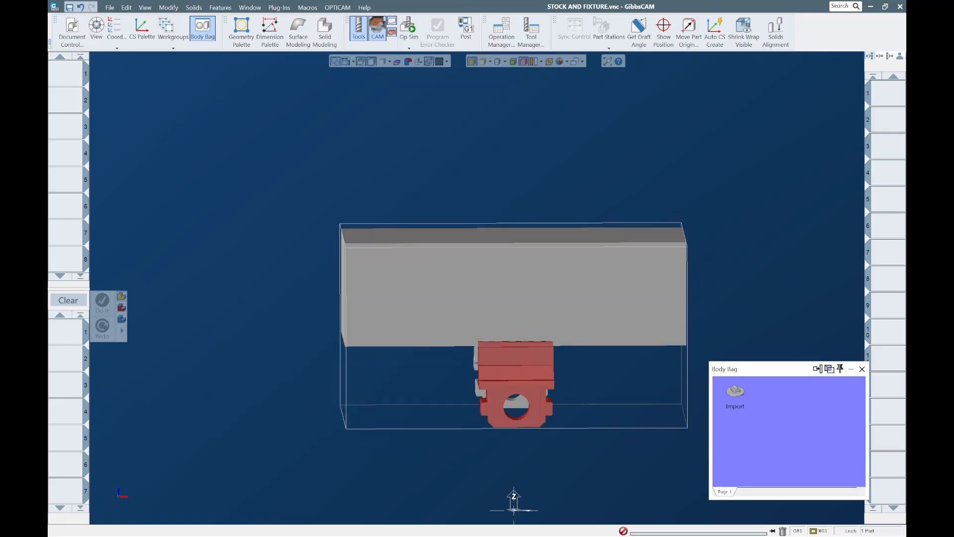
key(ctrl+i)
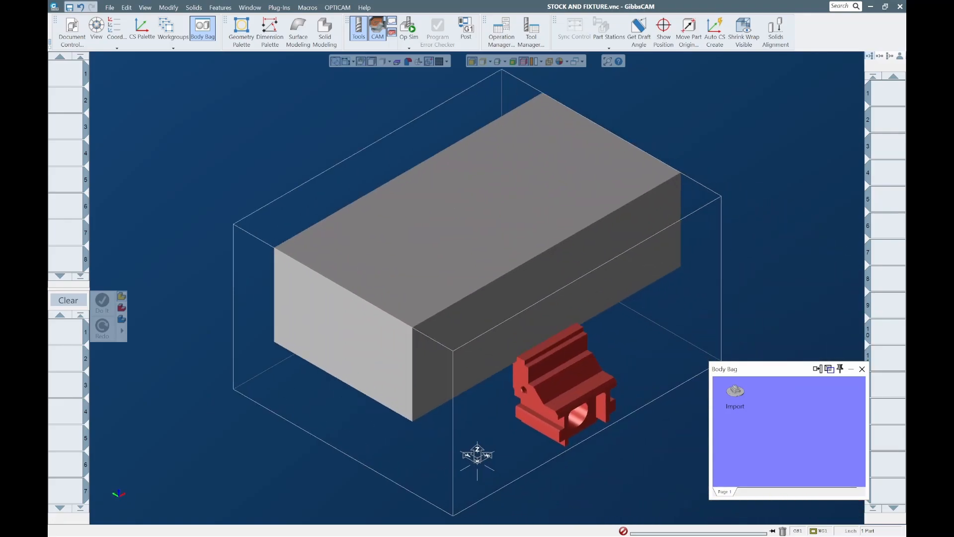
- Look at the Body Type options for the stock block, and put the block into the Body Bag
click(477, 210)
right_click(499, 189)
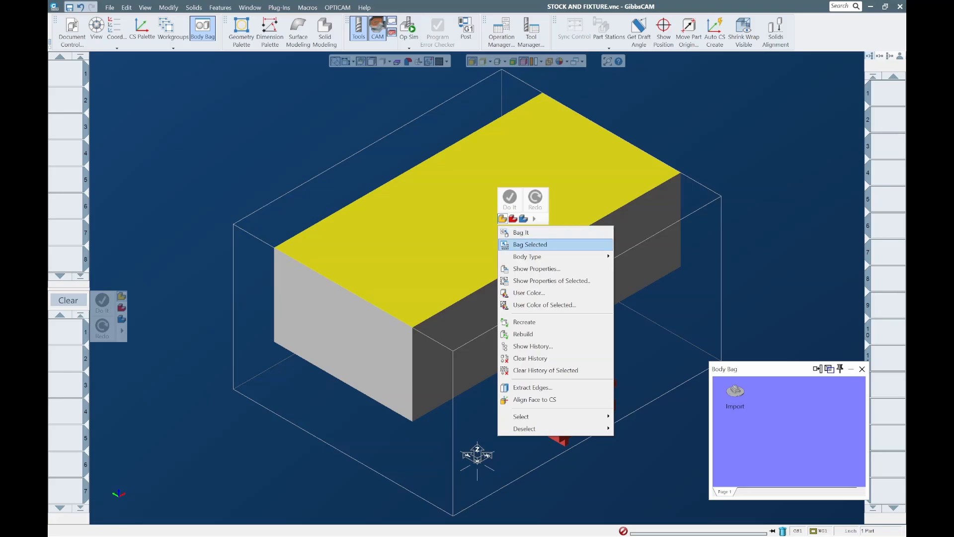
mouse_move(547, 257)
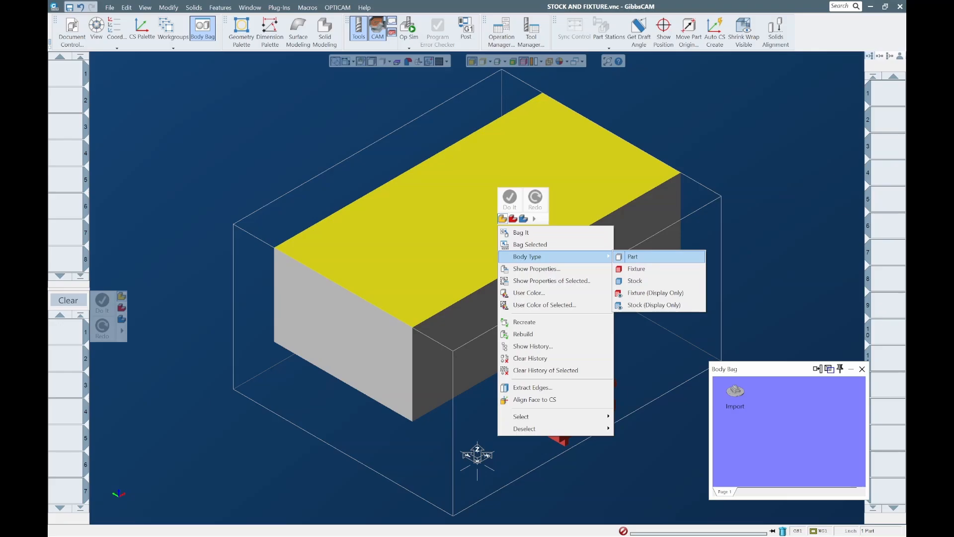
key(Return)
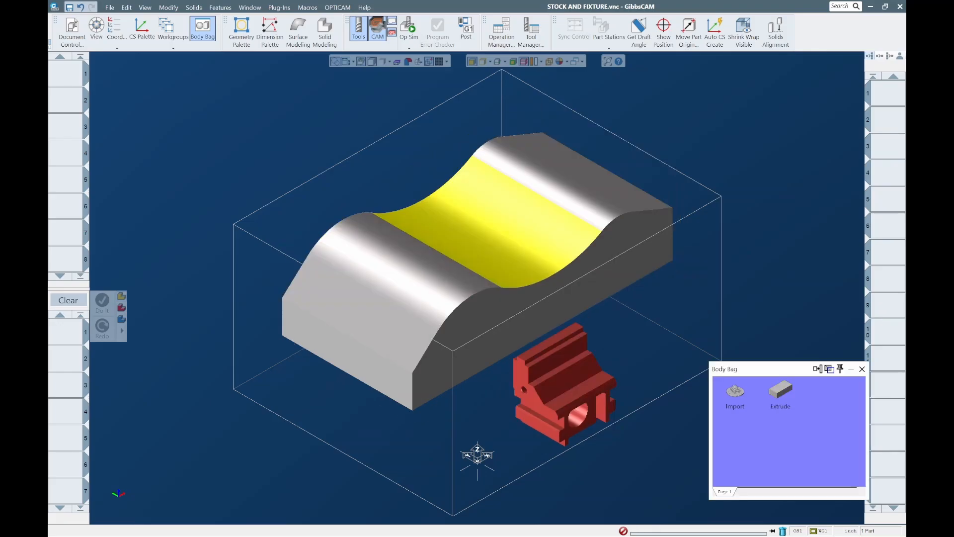
- Set the body type of the imported part to Part
right_click(502, 201)
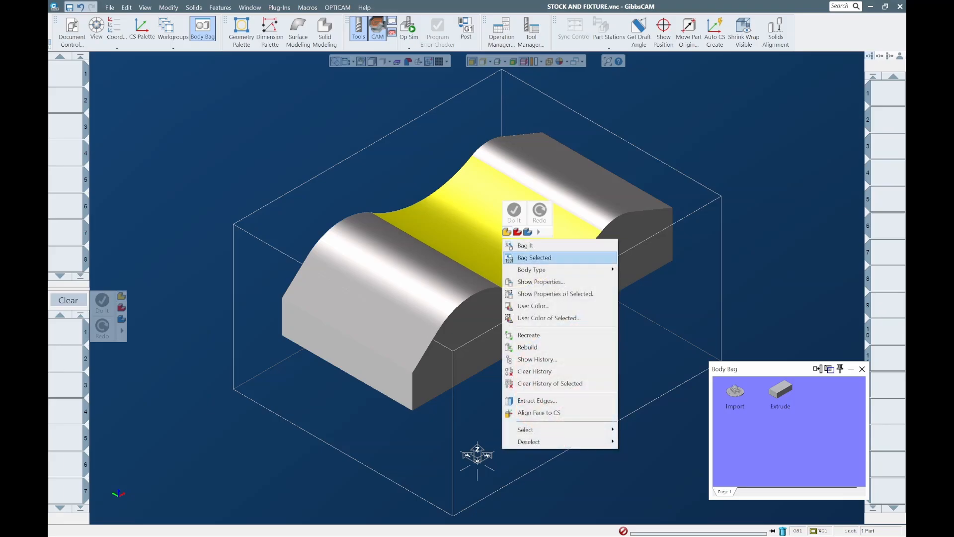
mouse_move(532, 270)
key(Up)
key(Up)
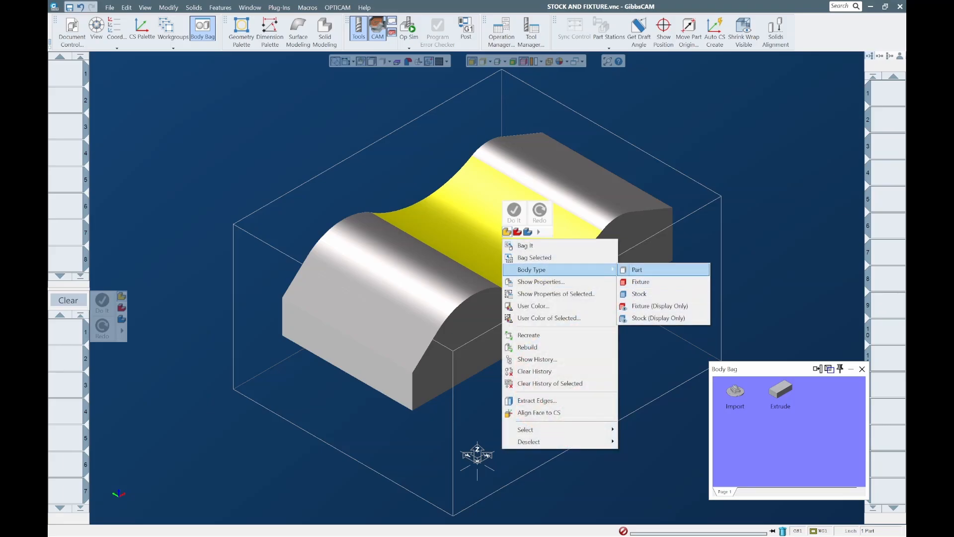
key(Return)
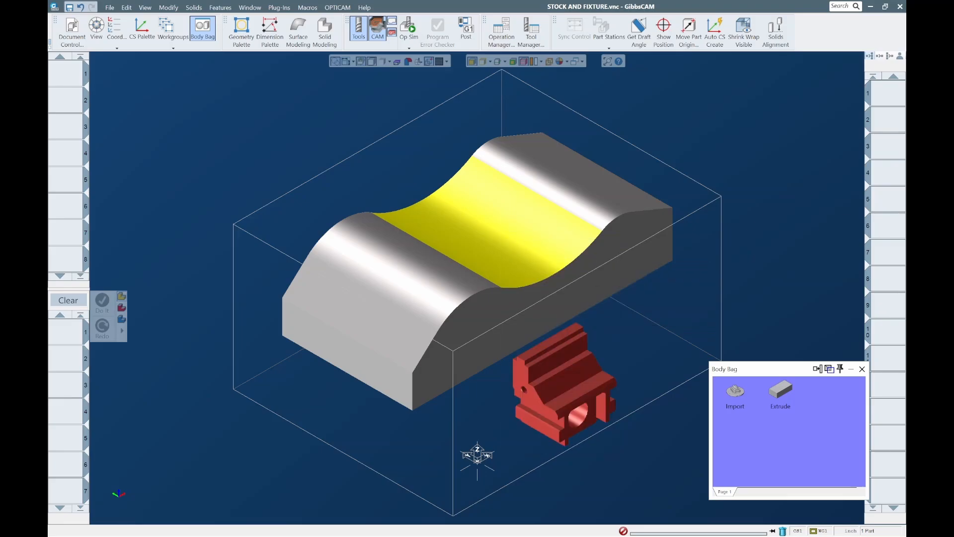
- Review the Body Type choices for the imported part, including the Fixture option
right_click(506, 187)
key(Down)
key(Down)
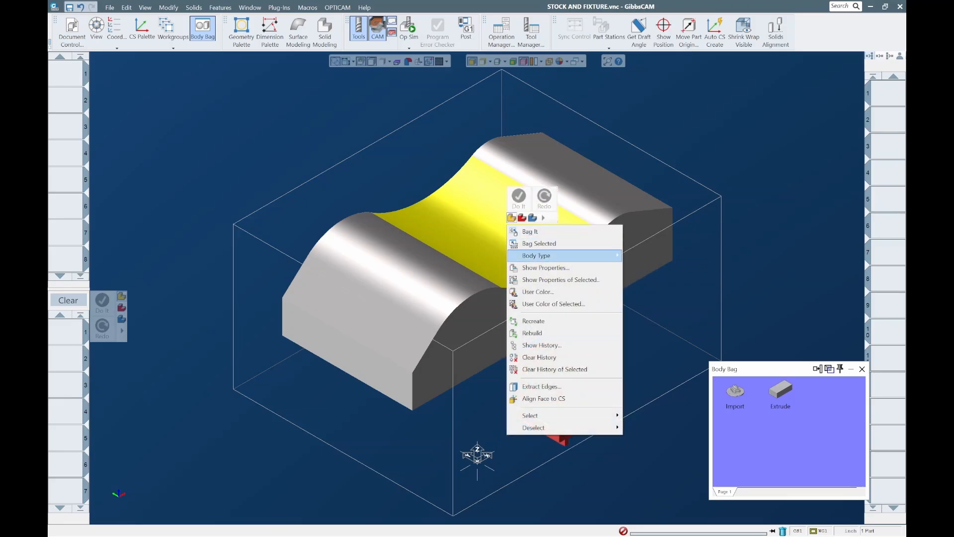
key(Right)
key(Down)
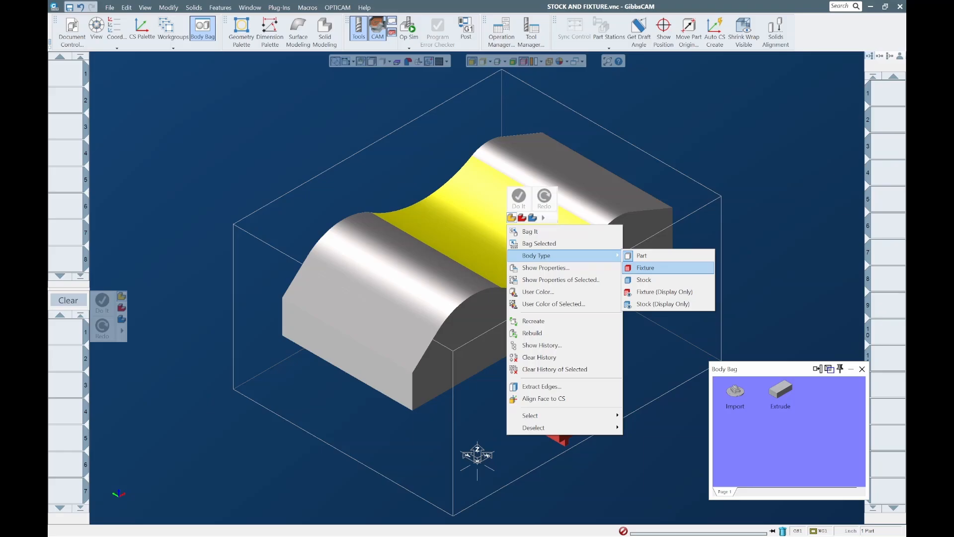
key(Return)
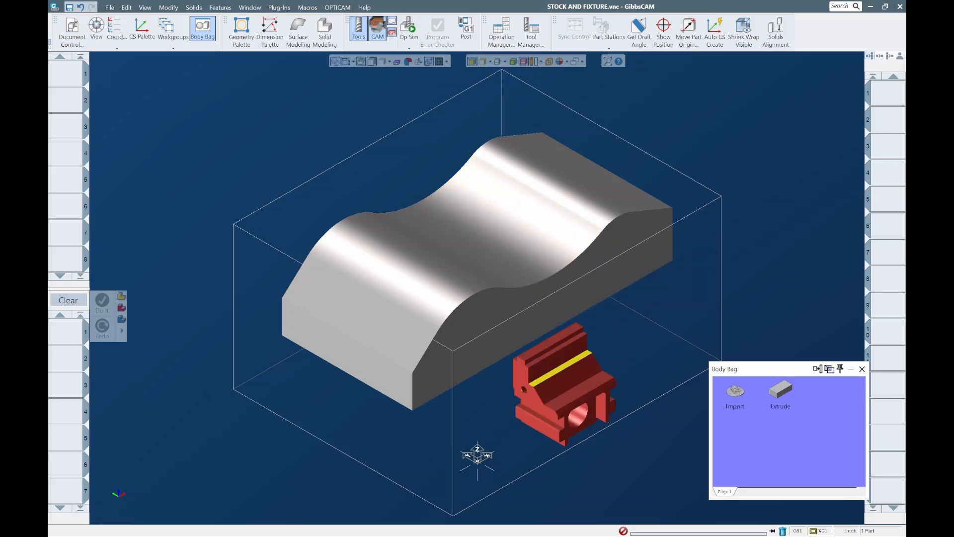
- Change the red front jaw's body type to Part
right_click(557, 102)
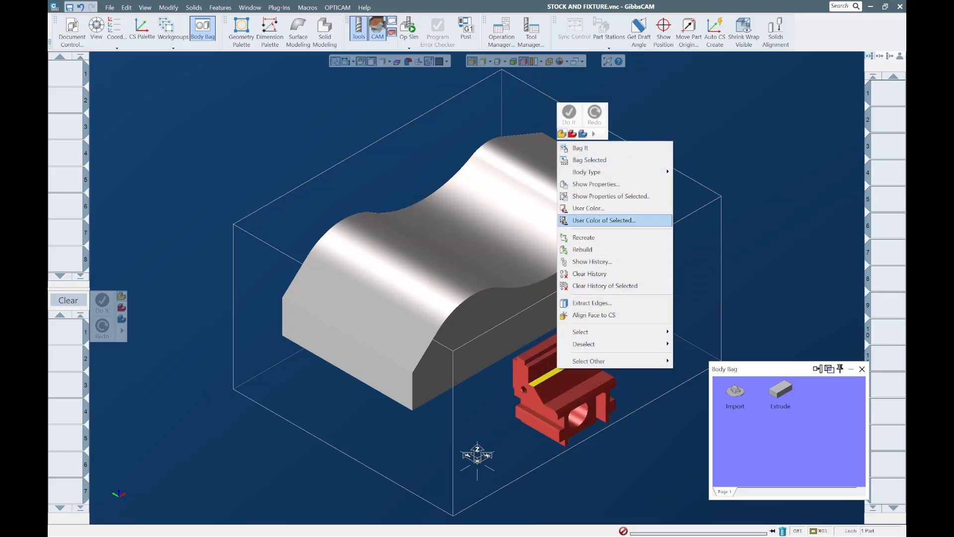
mouse_move(586, 172)
key(Return)
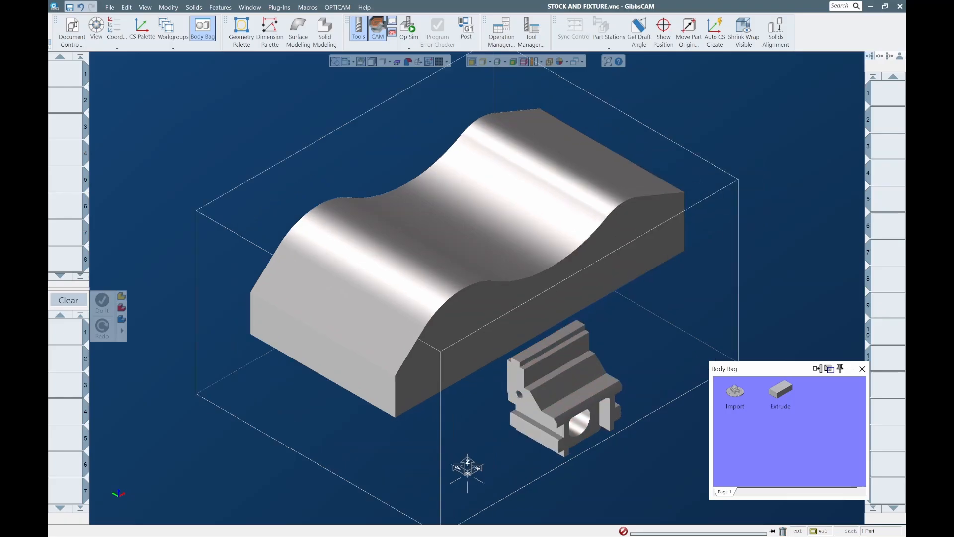
- Select both jaws and set the front jaw's body type to Fixture
click(567, 380)
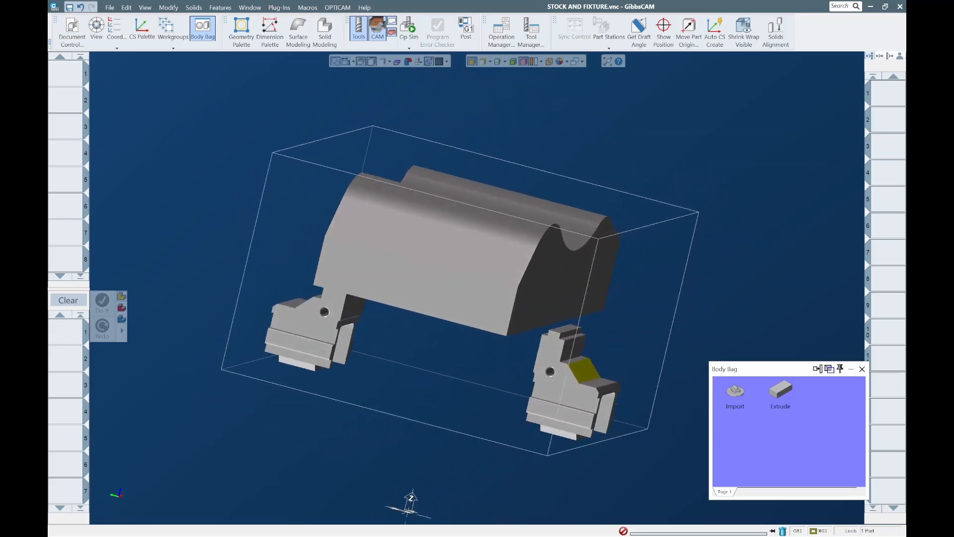
click(561, 398)
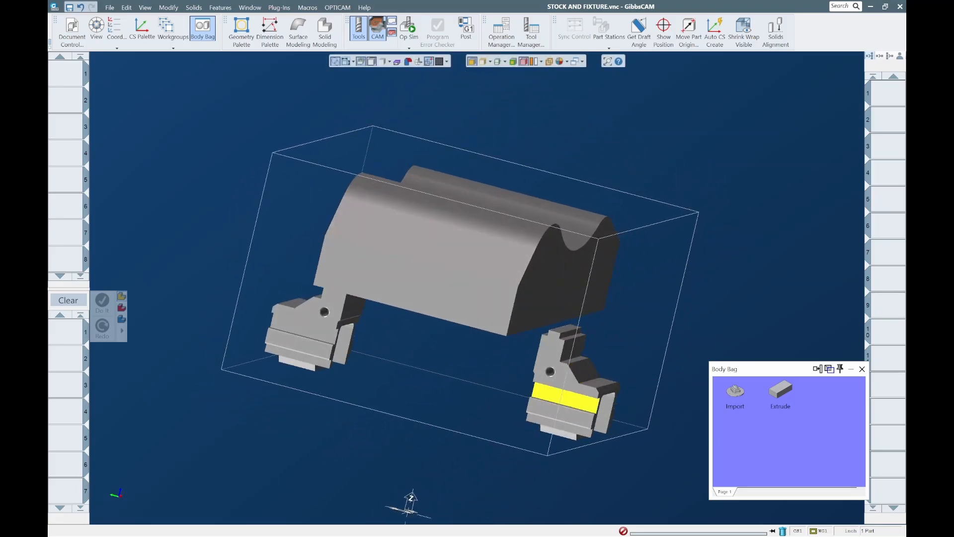
click(567, 383)
shift+click(308, 338)
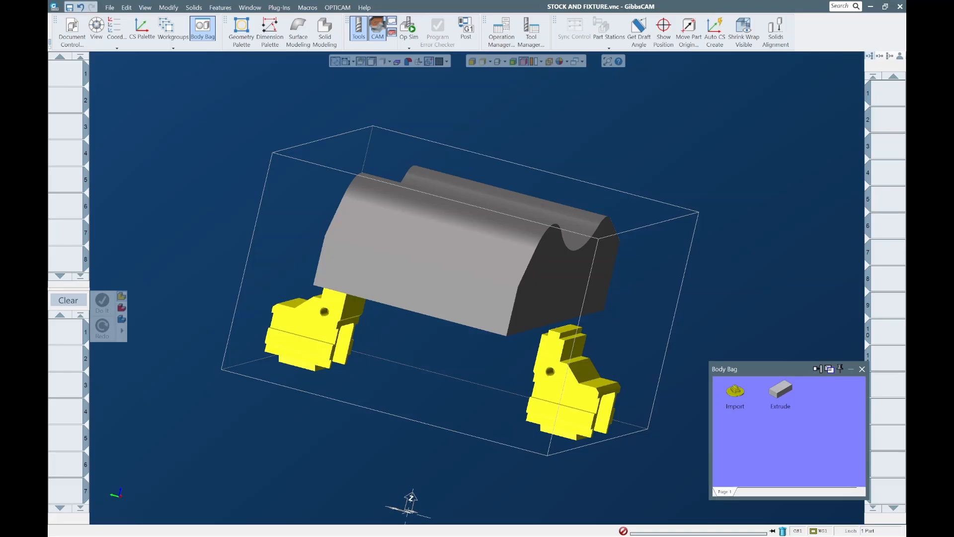
right_click(579, 181)
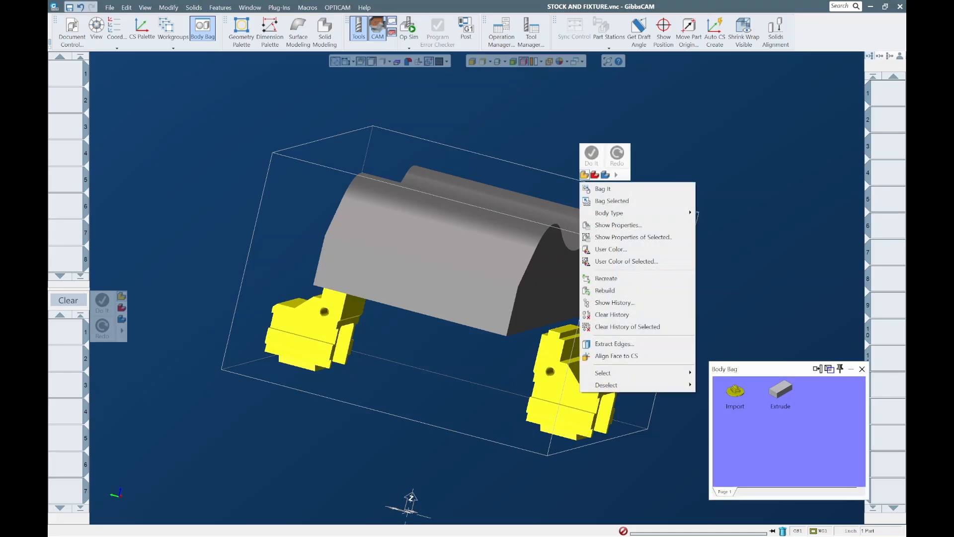
mouse_move(609, 212)
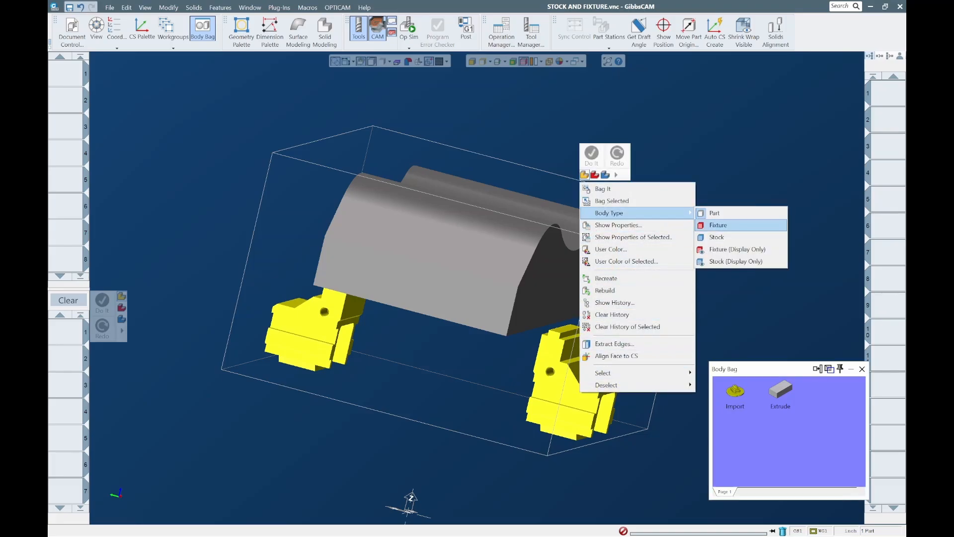
click(718, 225)
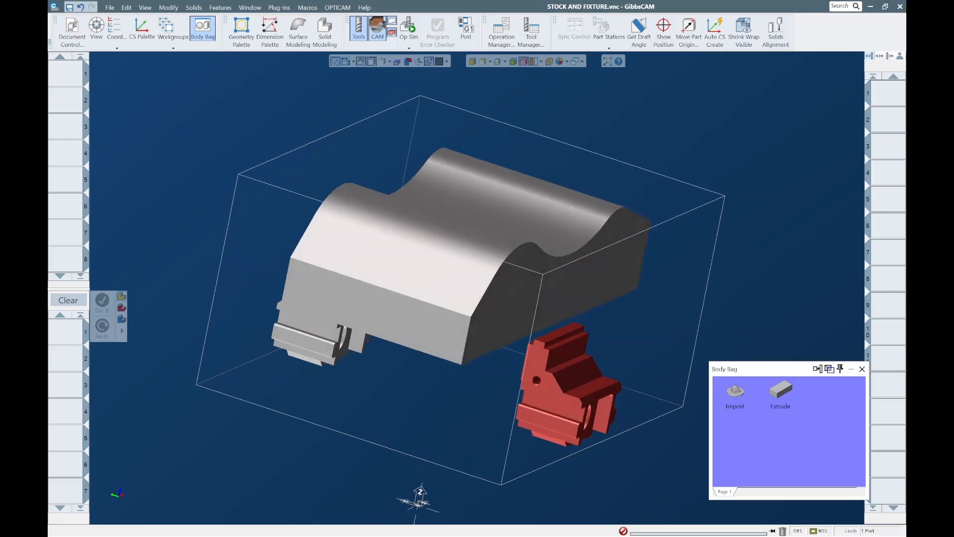
- Move the curved part into the Body Bag
right_click(468, 186)
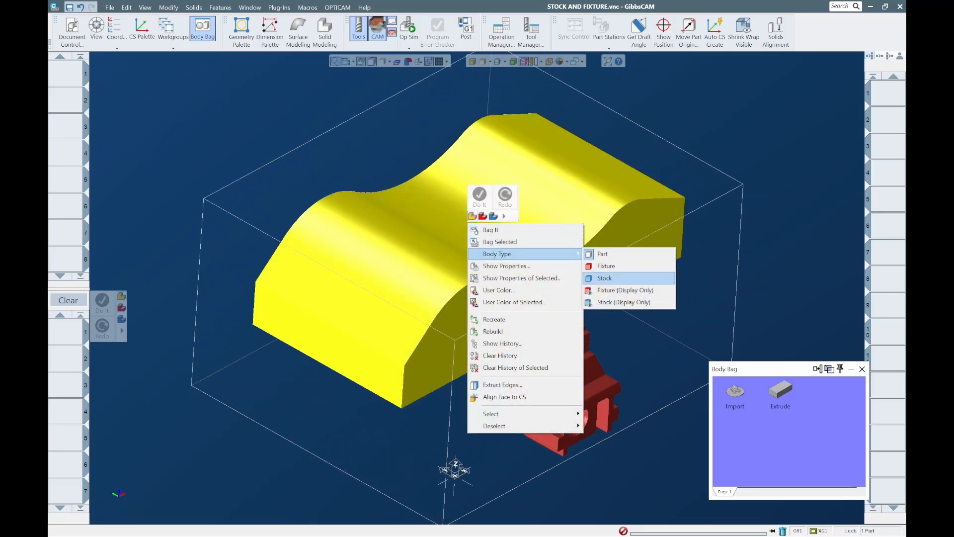
click(611, 219)
double_click(611, 218)
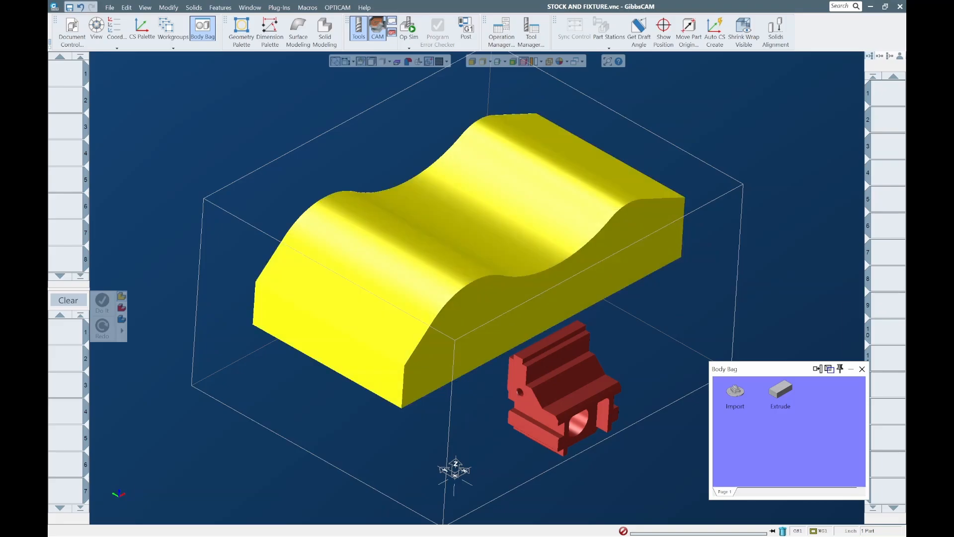
- Rename the bagged extruded block STOCK and the bagged curved part PART
click(779, 390)
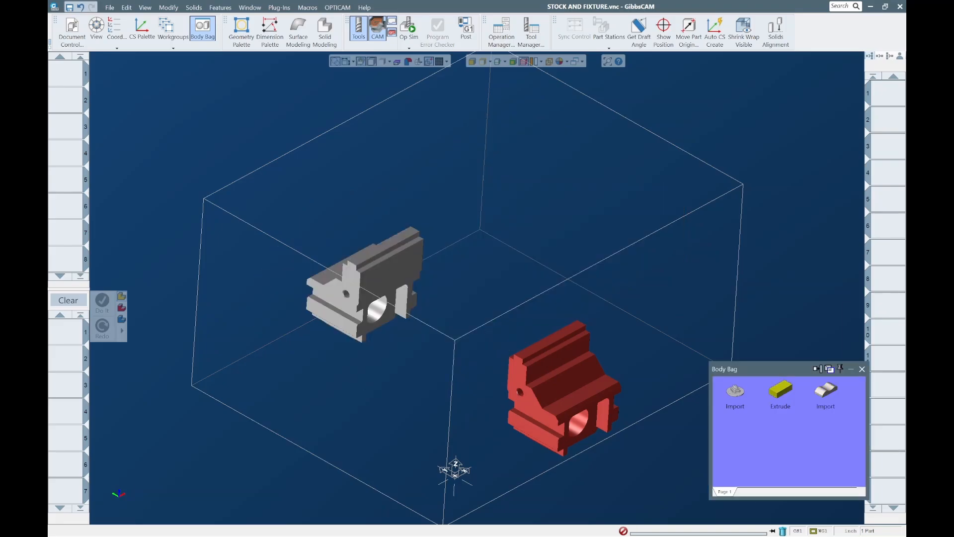
click(779, 406)
text(STOCK)
key(Return)
click(825, 390)
click(826, 406)
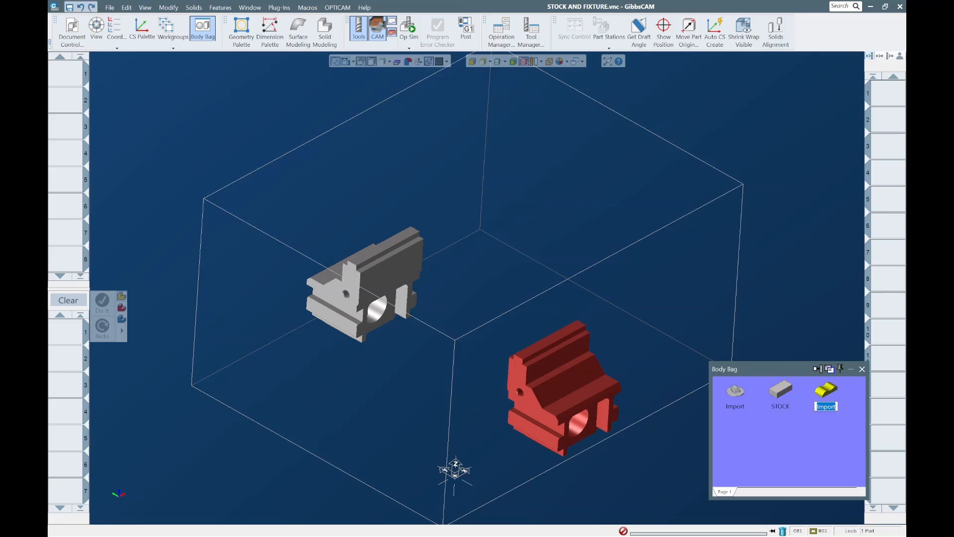
text(PART)
key(Return)
- Take the STOCK block out of the Body Bag, set its body type to Stock, and bag it again
double_click(779, 390)
right_click(407, 186)
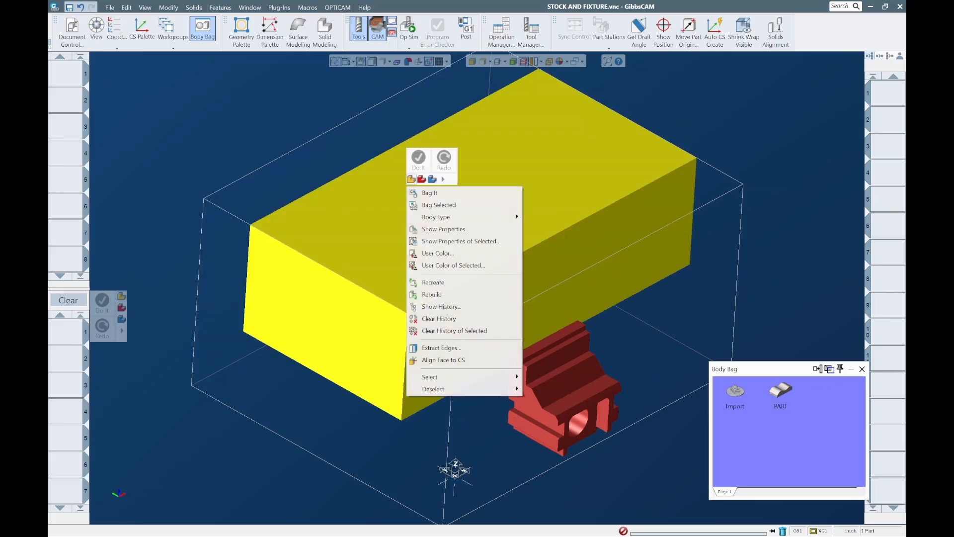
mouse_move(463, 217)
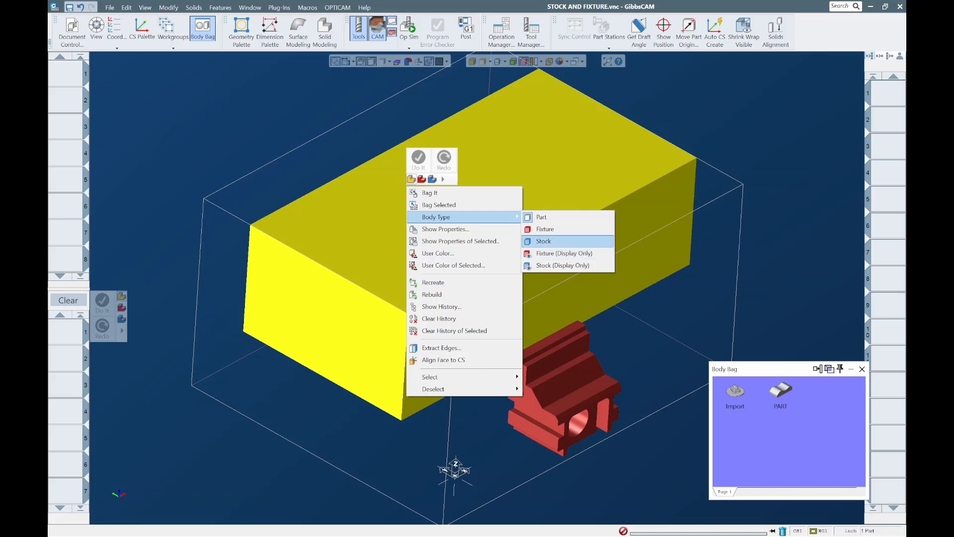
click(544, 241)
double_click(544, 241)
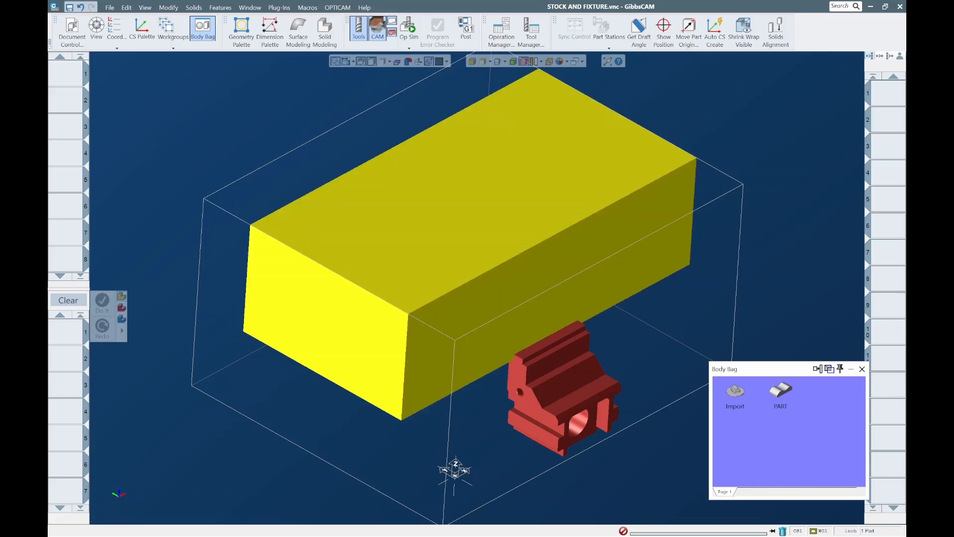
- Set the rear jaw's body type to Fixture
right_click(399, 222)
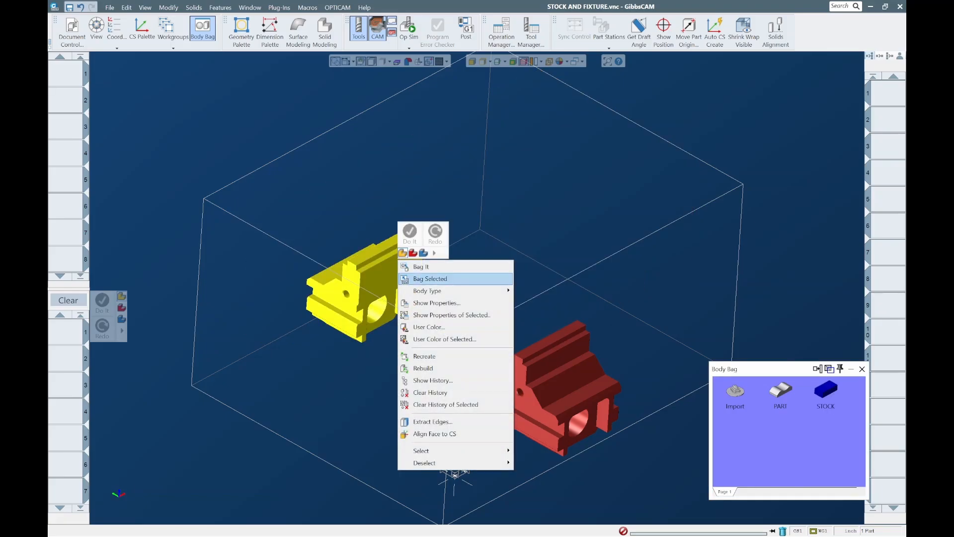
mouse_move(447, 290)
click(537, 303)
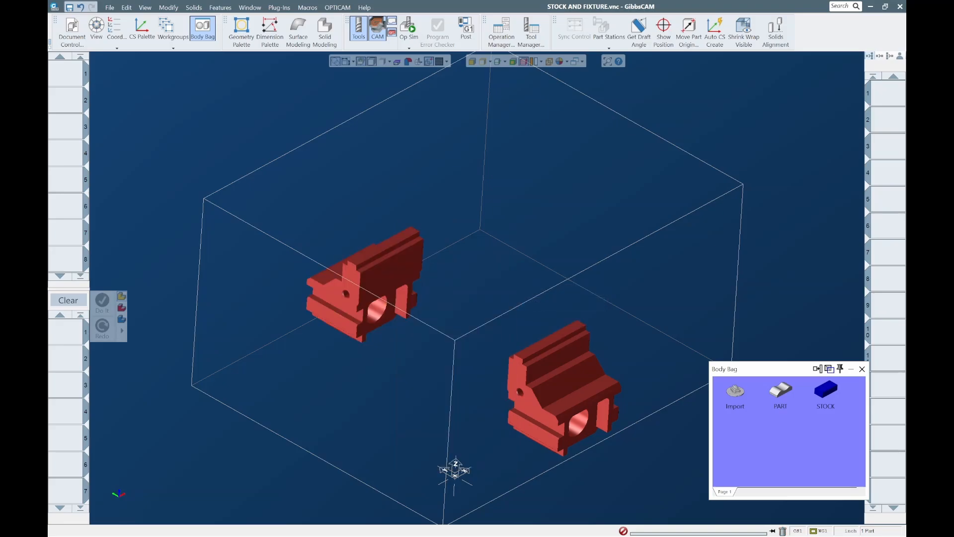
- Take the imported vise base out of the Body Bag and set its body type to Fixture
click(735, 391)
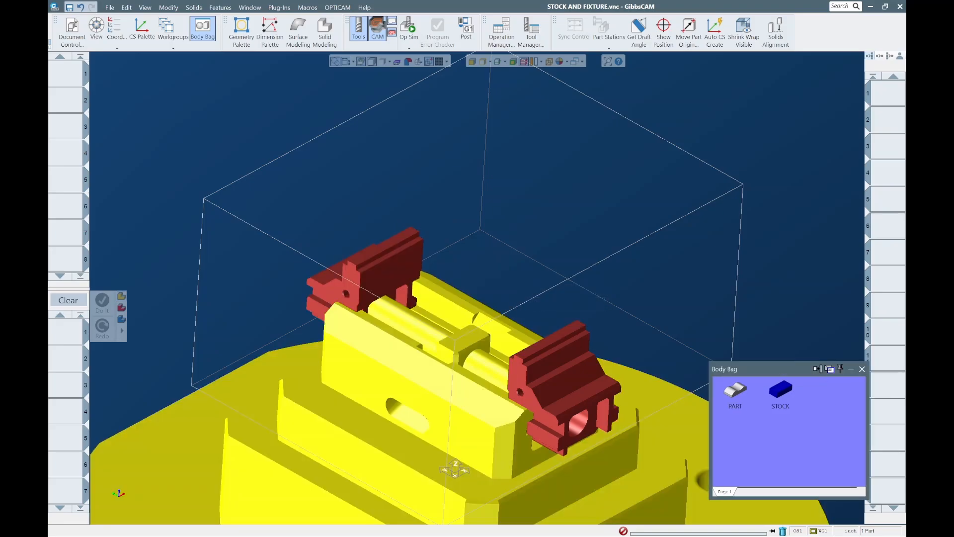
right_click(406, 151)
mouse_move(462, 221)
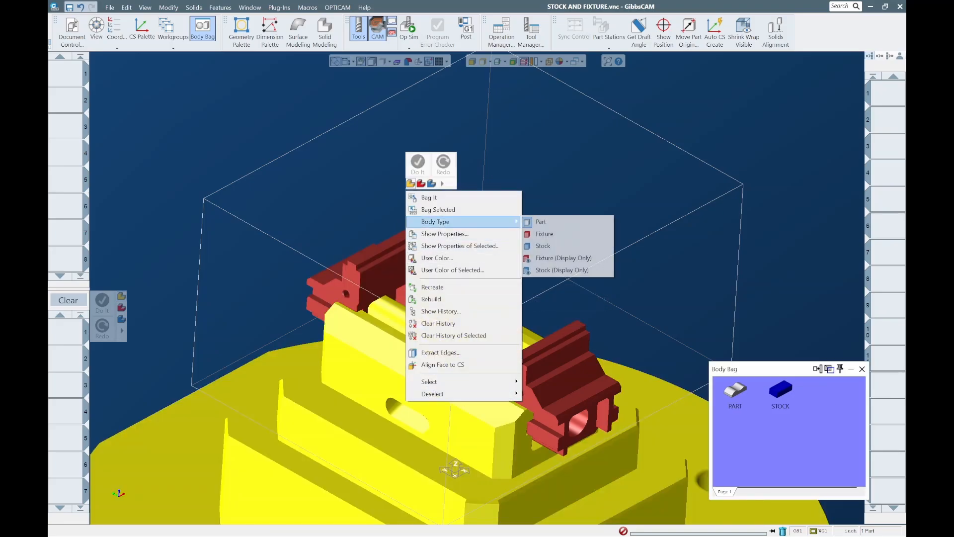
click(543, 245)
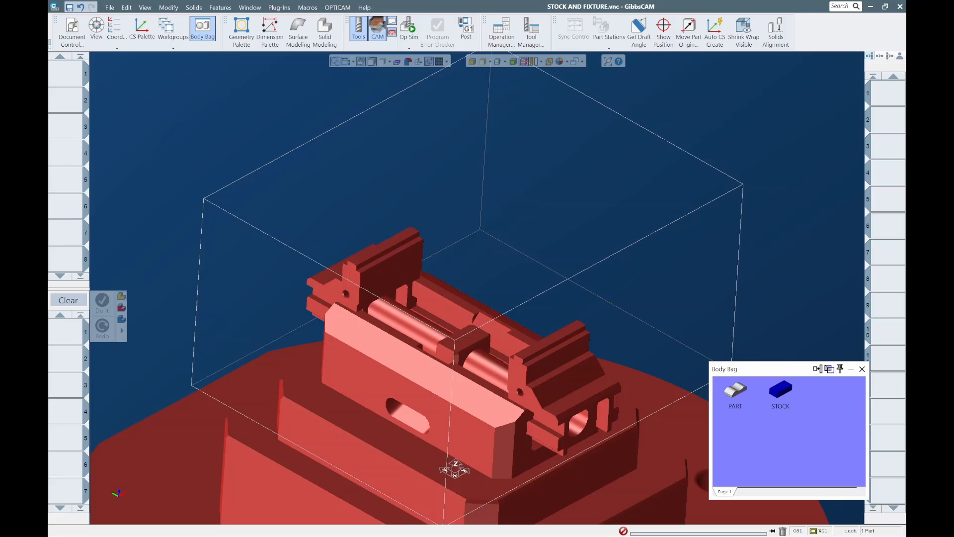
- Return the STOCK and PART bodies from the Body Bag to the workspace above the vise
scroll(518, 193, down, 3)
double_click(780, 389)
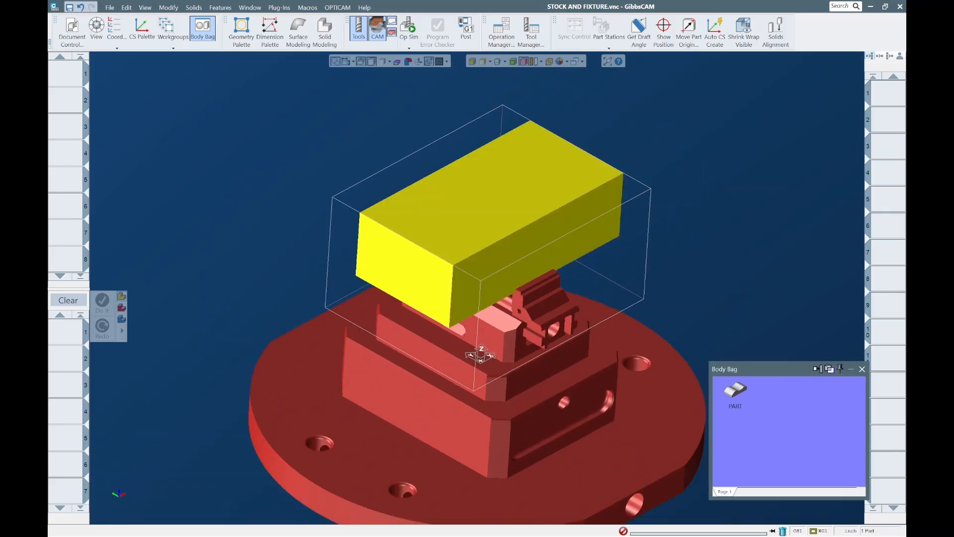
double_click(735, 390)
click(744, 32)
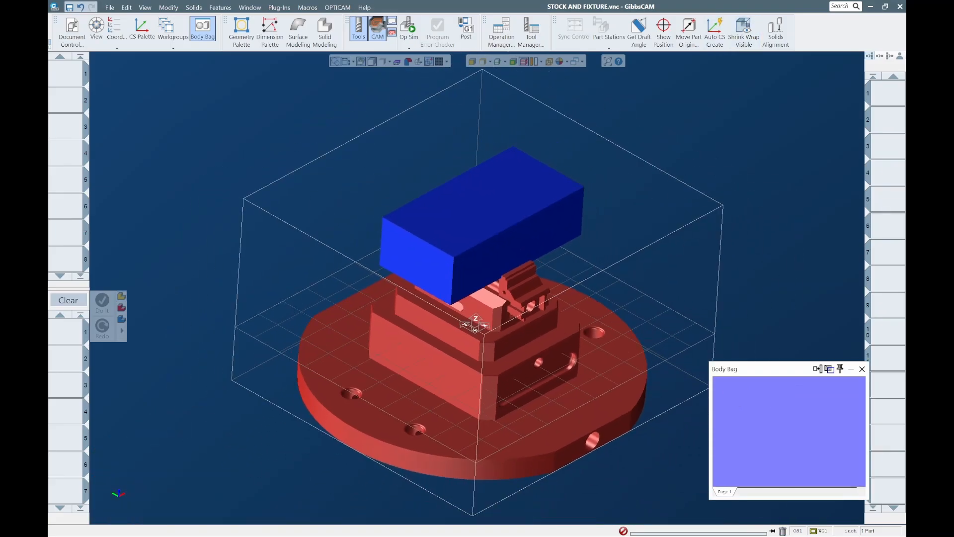
scroll(461, 283, up, 3)
middle_drag(461, 283, 502, 325)
middle_drag(375, 316, 407, 330)
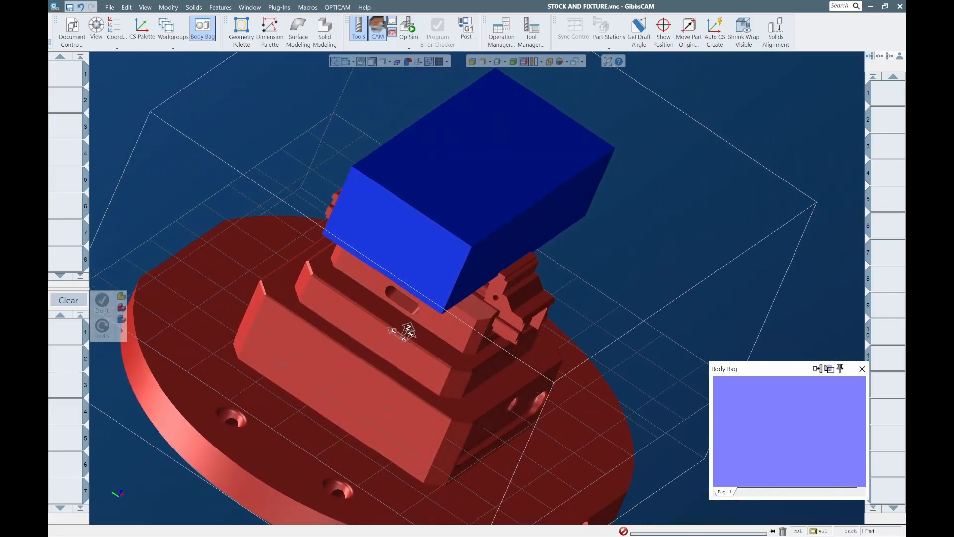
- Store the blue stock block and the curved part in the Body Bag, leaving the vise in the workspace
click(405, 331)
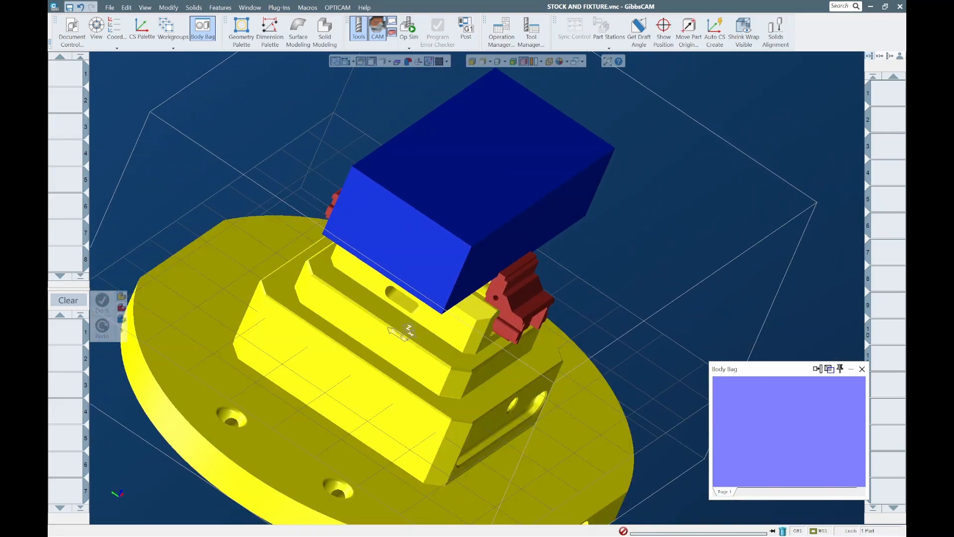
double_click(467, 198)
middle_drag(406, 332, 458, 328)
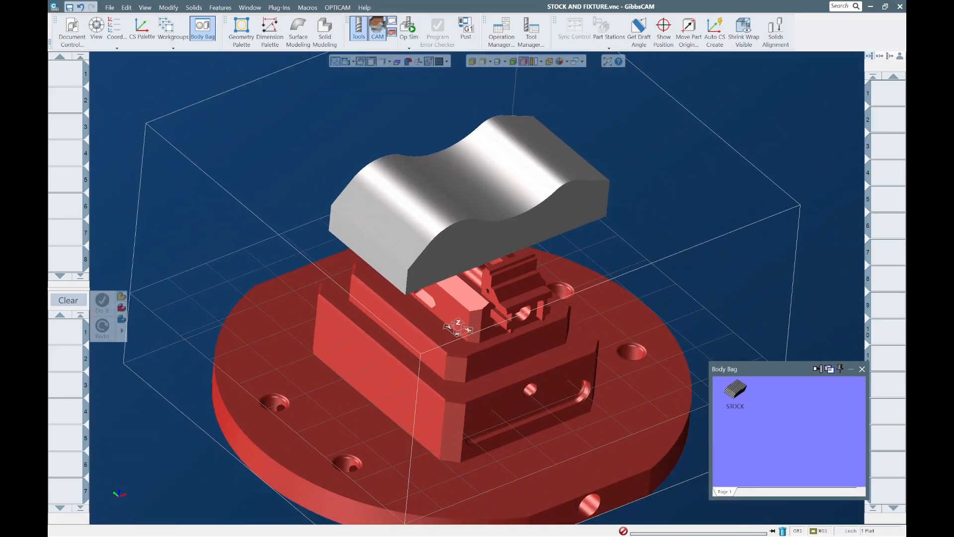
double_click(467, 198)
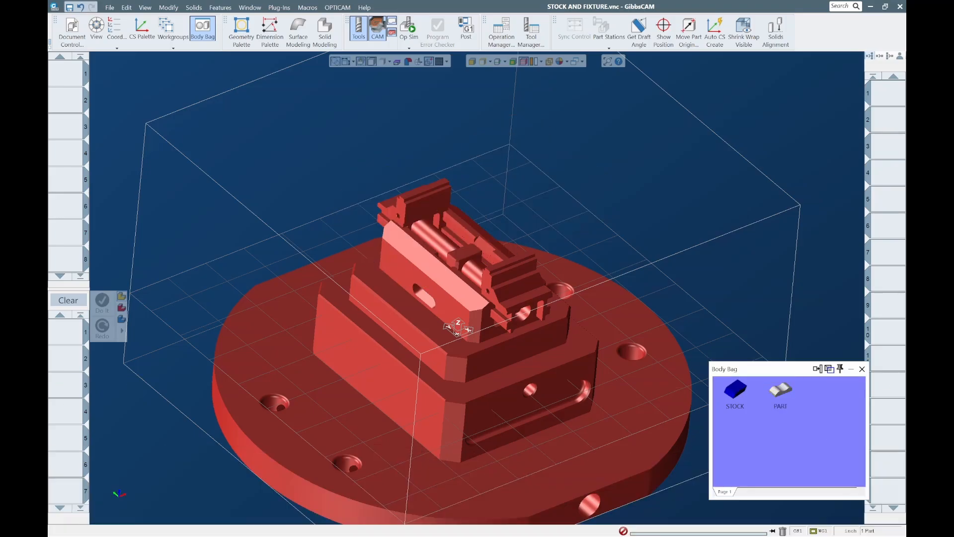
- Take PART back out of the Body Bag and review its Body Type options, including the Display Only choices
double_click(779, 390)
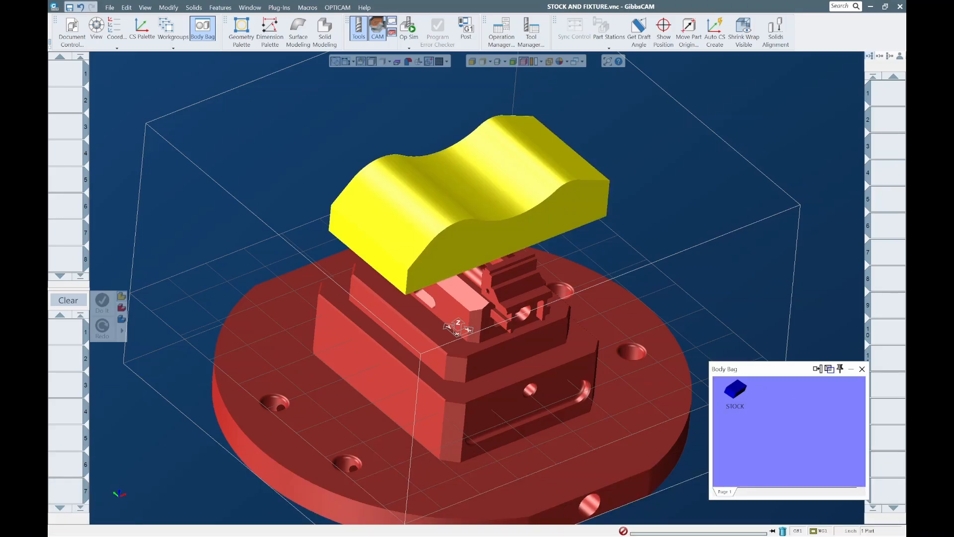
right_click(498, 175)
mouse_move(529, 206)
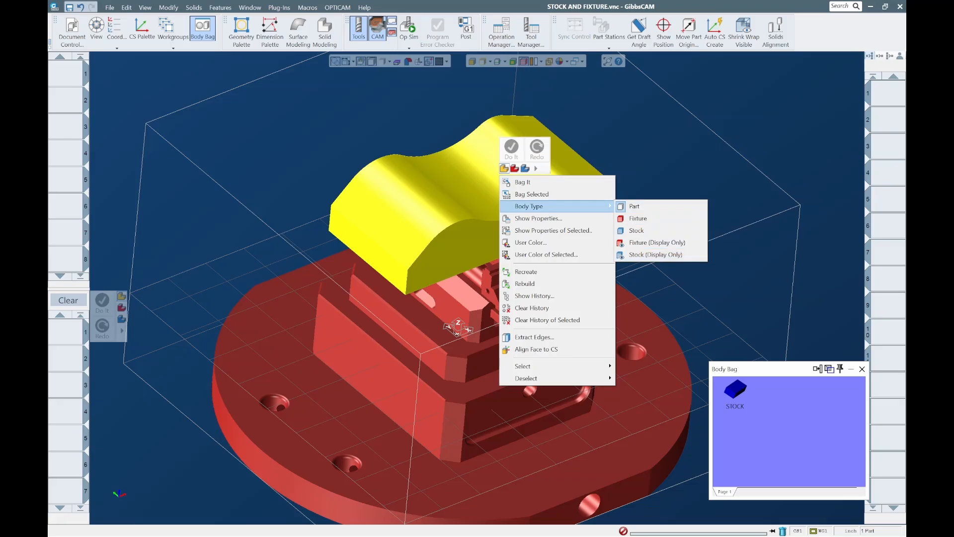
click(655, 255)
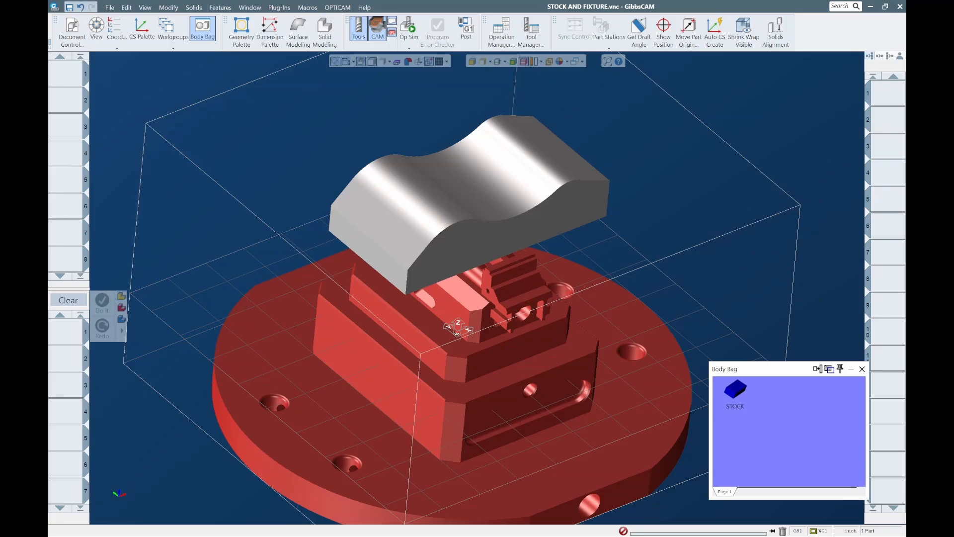
- Compare the Body Type choices offered for the front jaw with those for the curved part
click(505, 270)
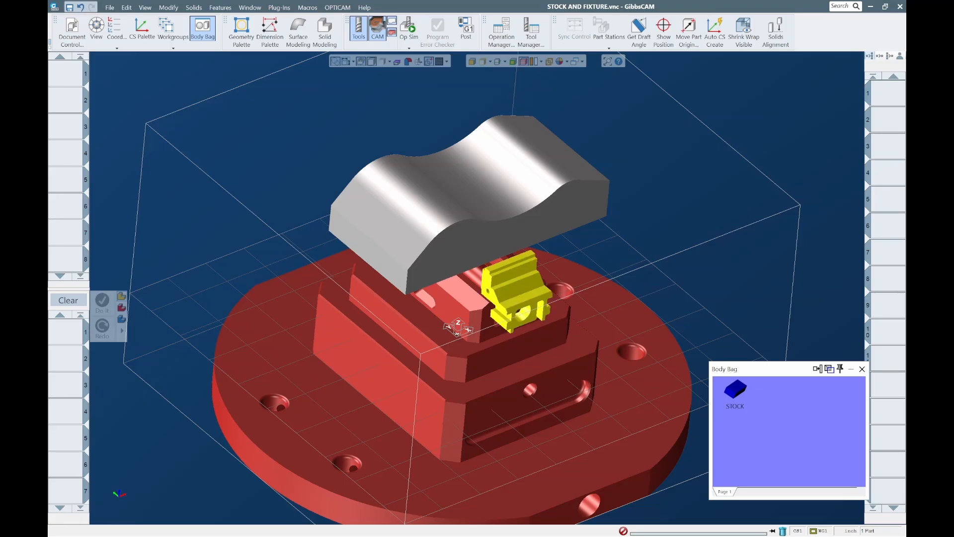
right_click(504, 270)
mouse_move(567, 301)
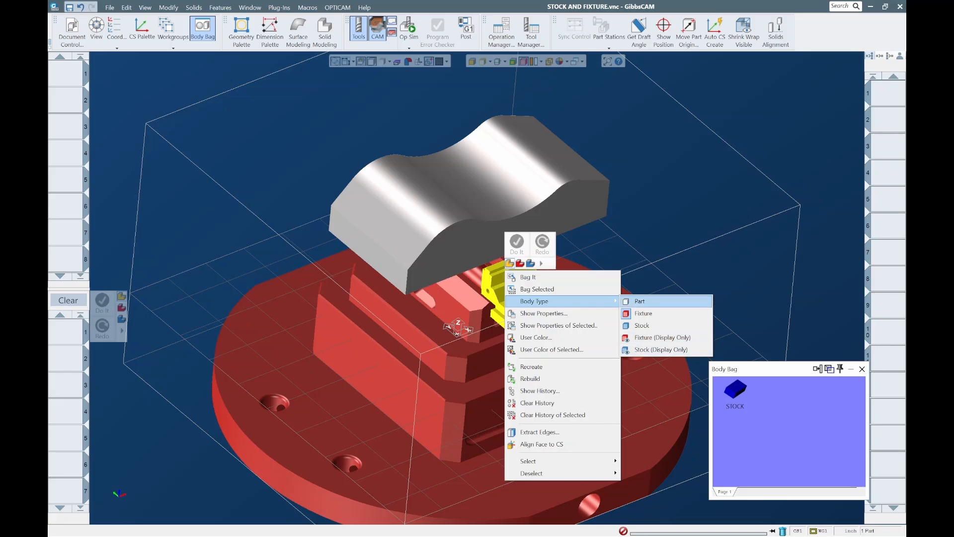
click(666, 271)
click(666, 271)
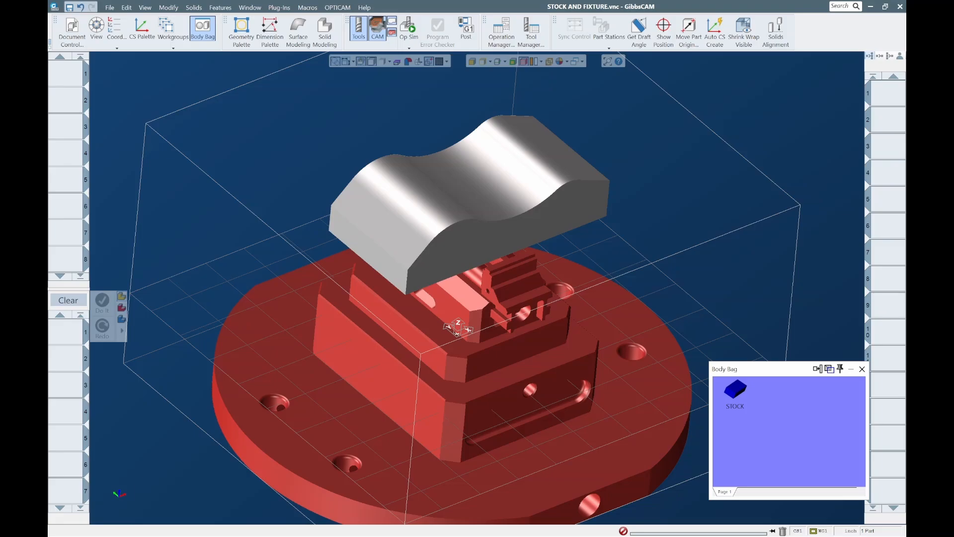
right_click(512, 143)
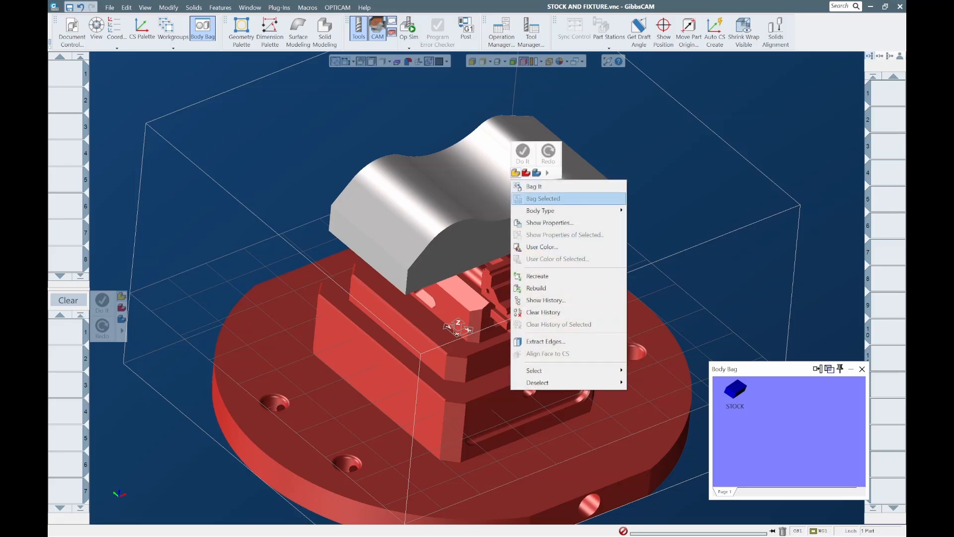
mouse_move(571, 211)
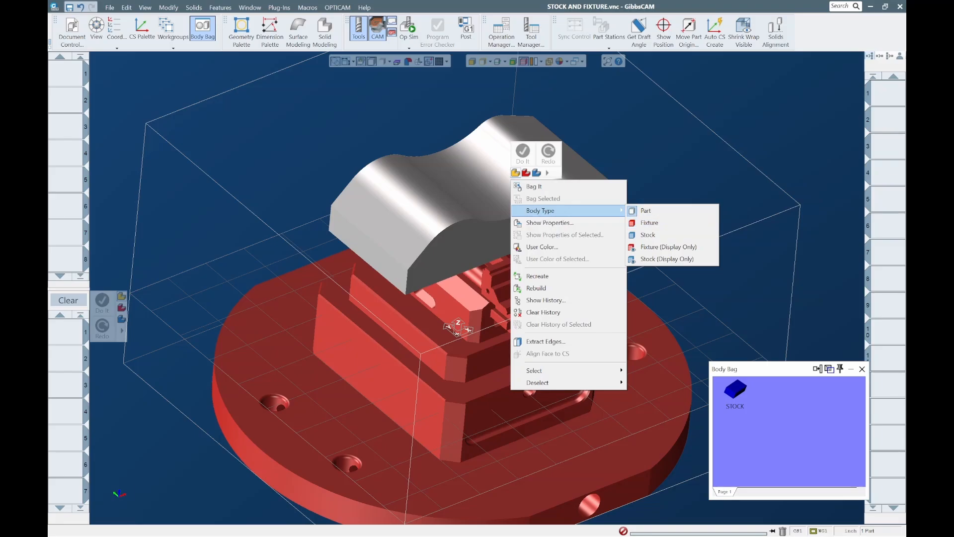
click(651, 223)
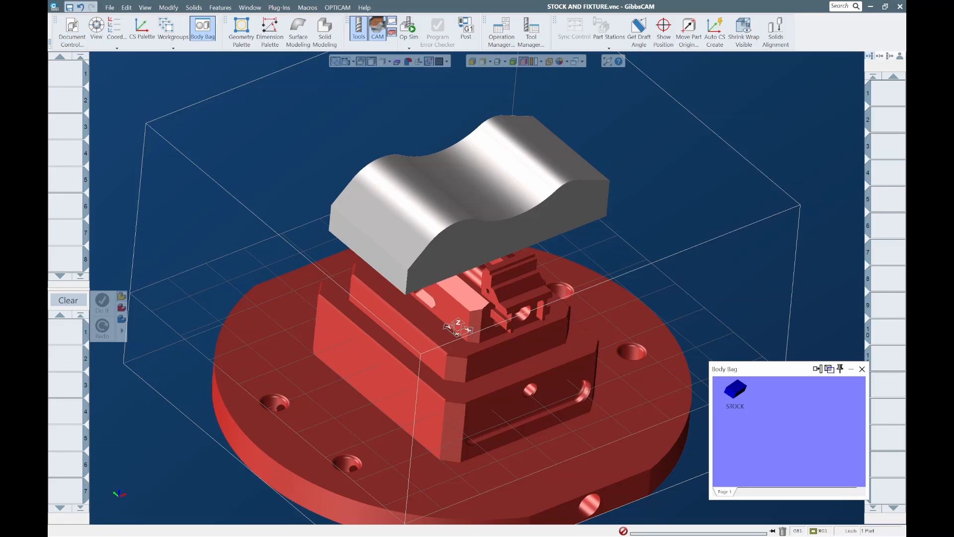
- Examine the global solids tolerances and Fixture Clearance in the document's Machining Preferences
click(72, 30)
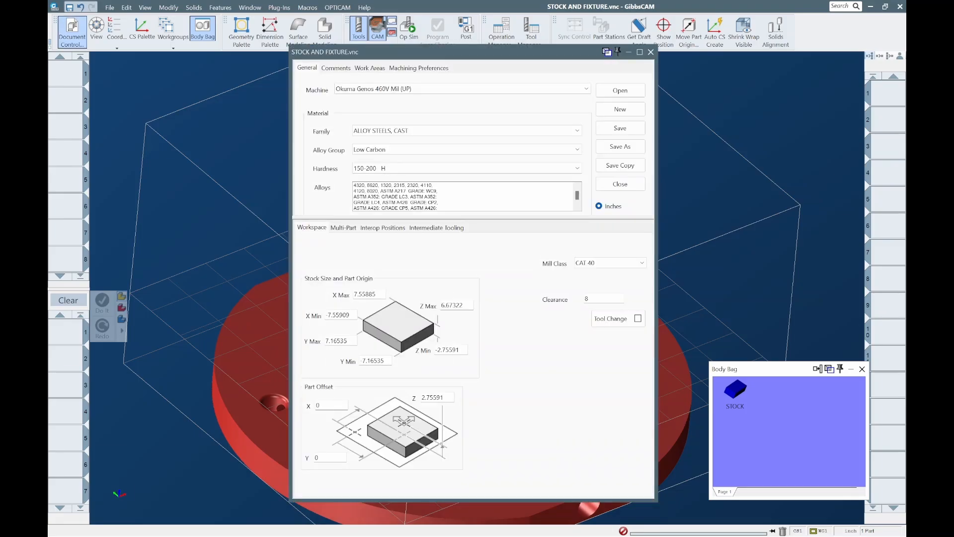
click(418, 68)
click(584, 161)
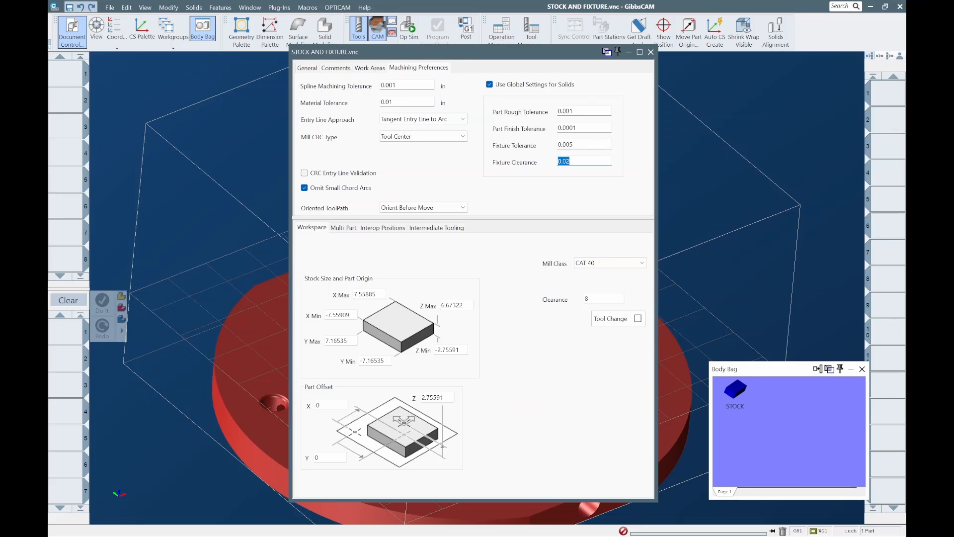
click(650, 52)
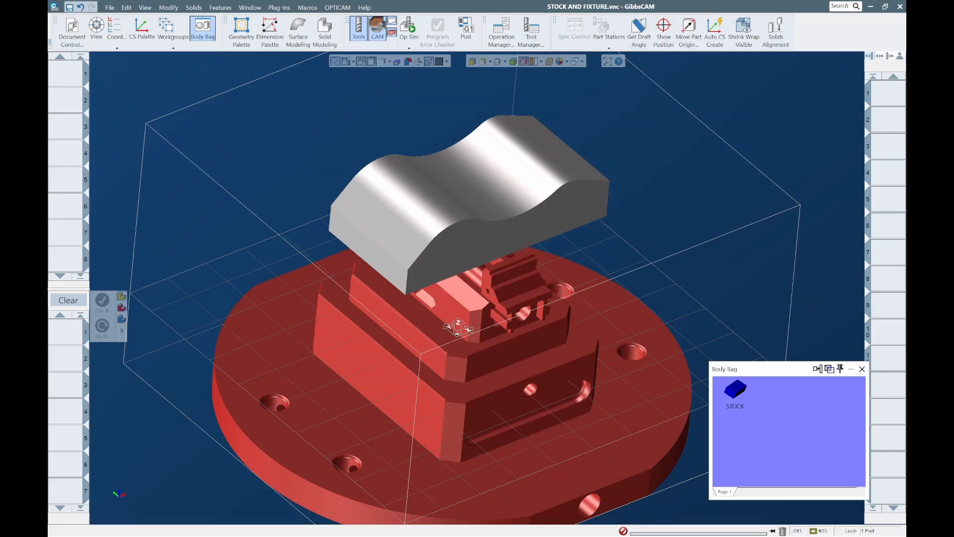
- Close the Body Bag and extract the edges of the curved part's bottom face as geometry
click(862, 369)
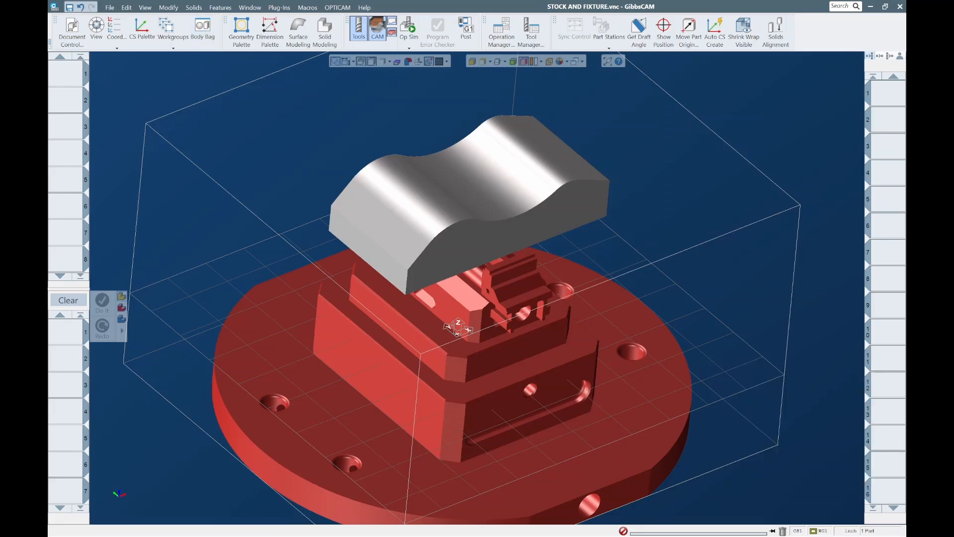
middle_drag(477, 299, 526, 263)
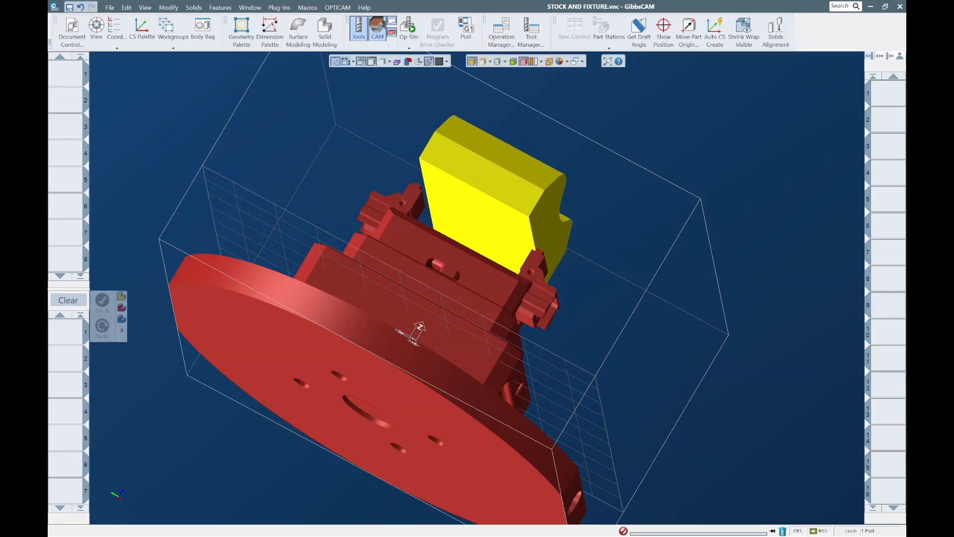
right_click(499, 186)
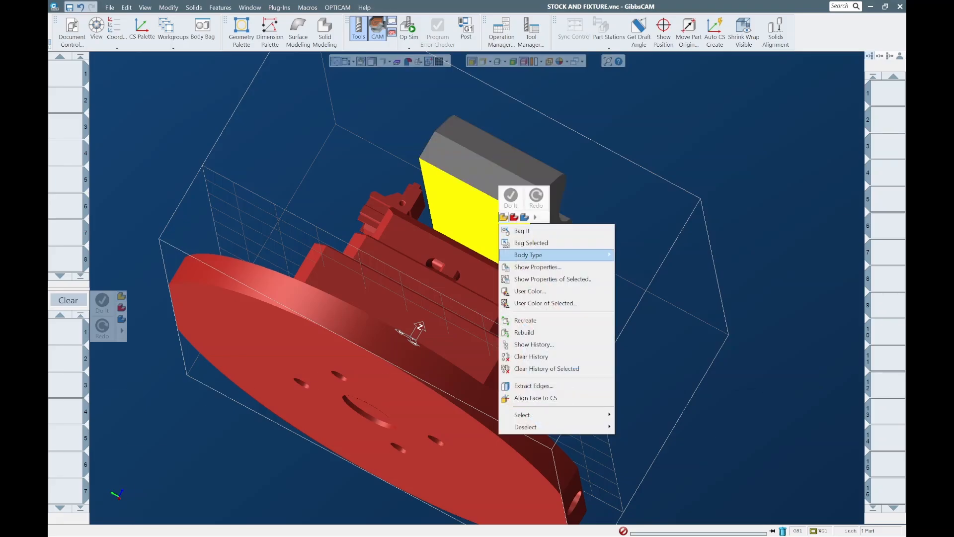
click(533, 385)
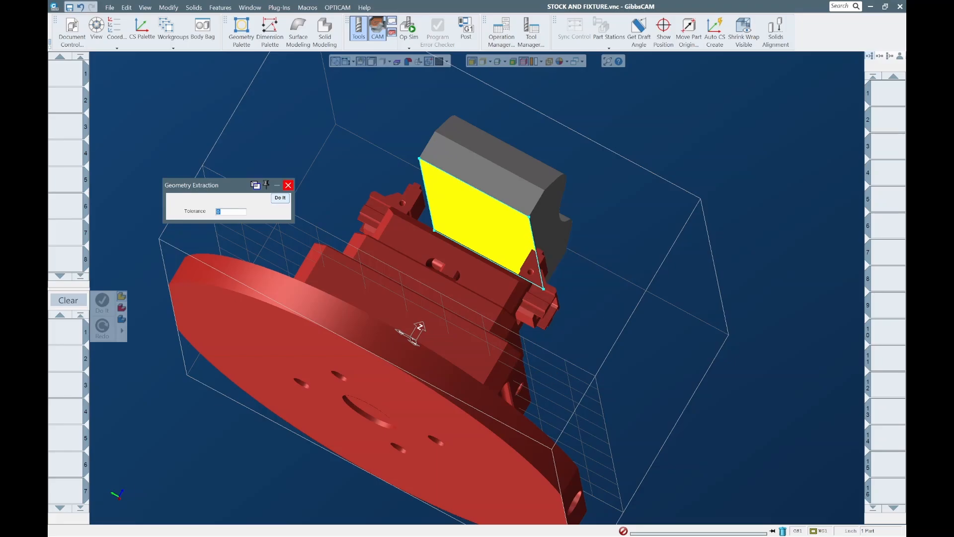
click(289, 185)
key(Home)
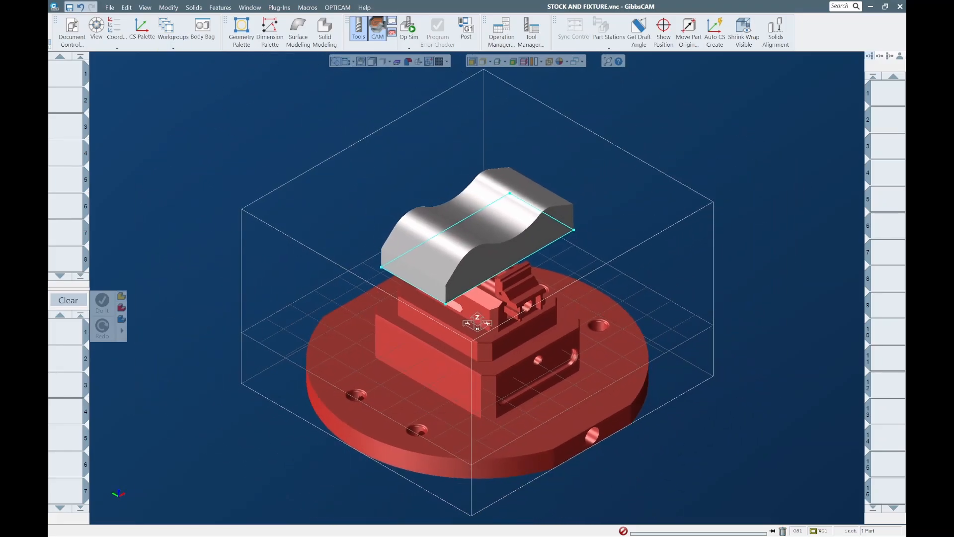
- Highlight the top face of the movable vise jaw below the part, and clear the selection
scroll(500, 269, up, 3)
click(528, 269)
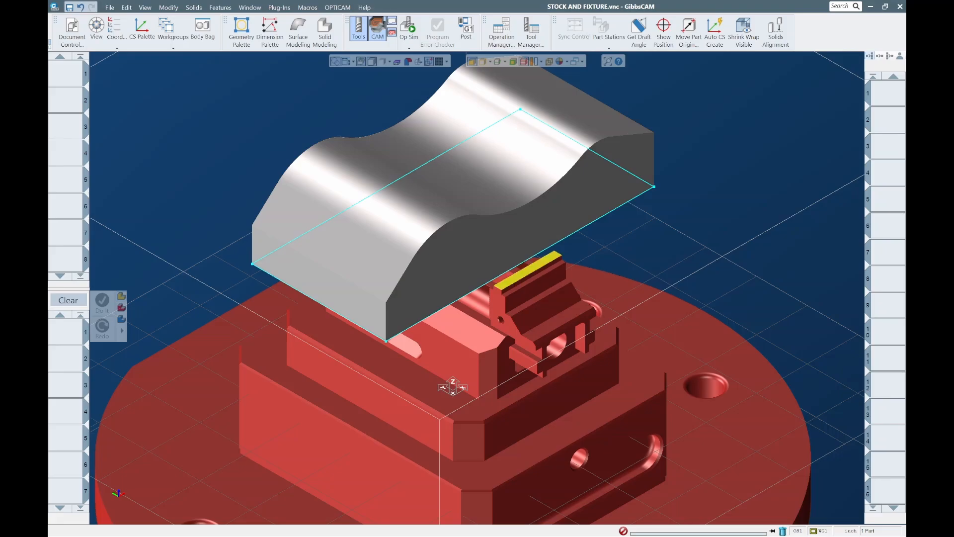
scroll(517, 274, up, 3)
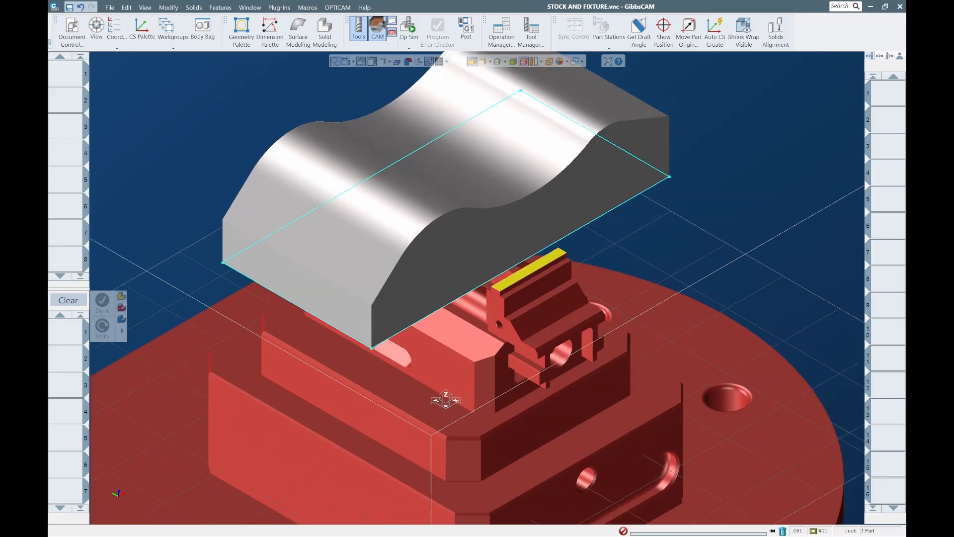
scroll(528, 269, down, 3)
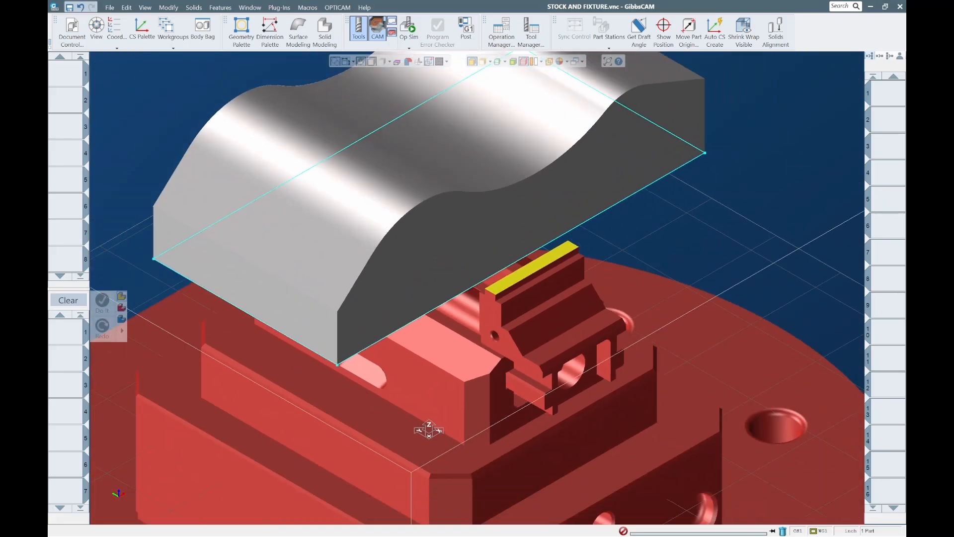
key(Escape)
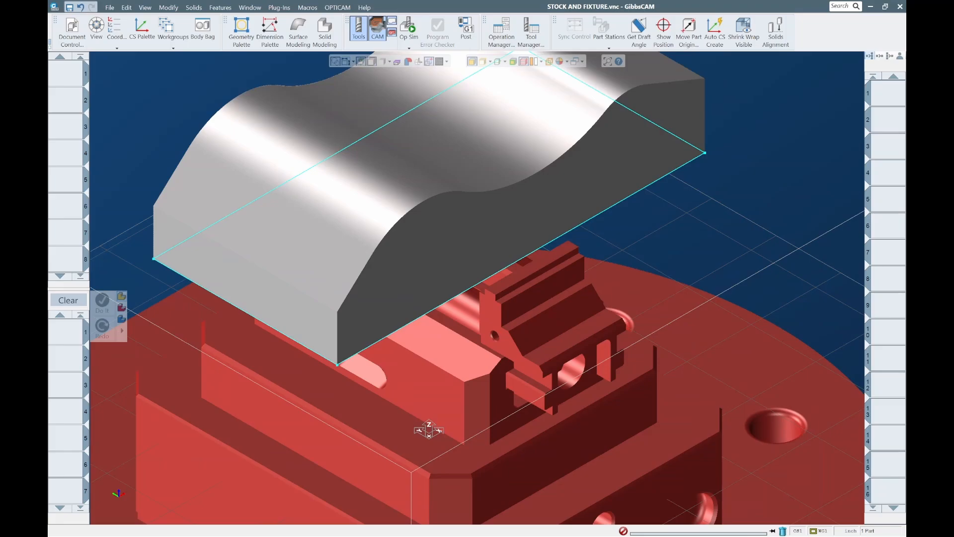
- Add a 0.5 inch end mill as tool 1 and create a Contour process with it
double_click(65, 73)
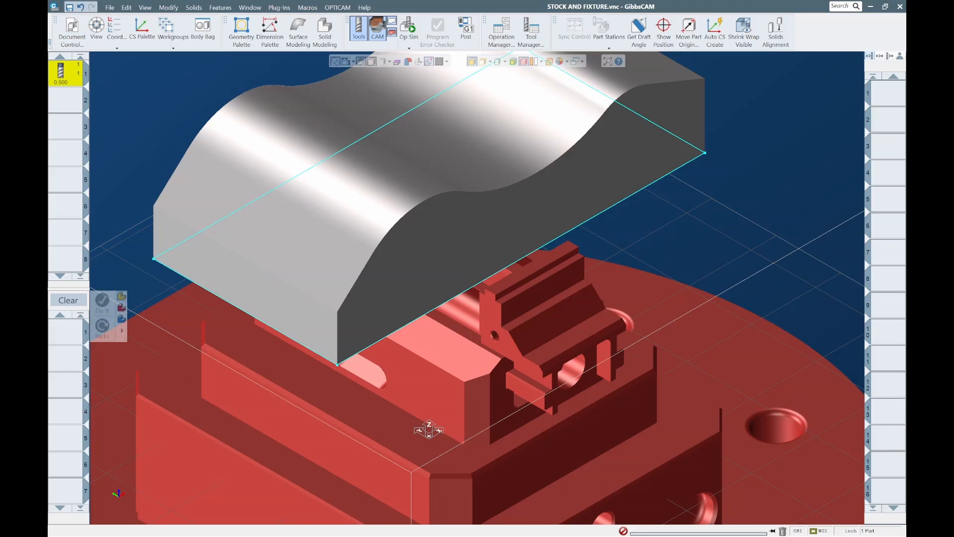
drag(66, 73, 66, 331)
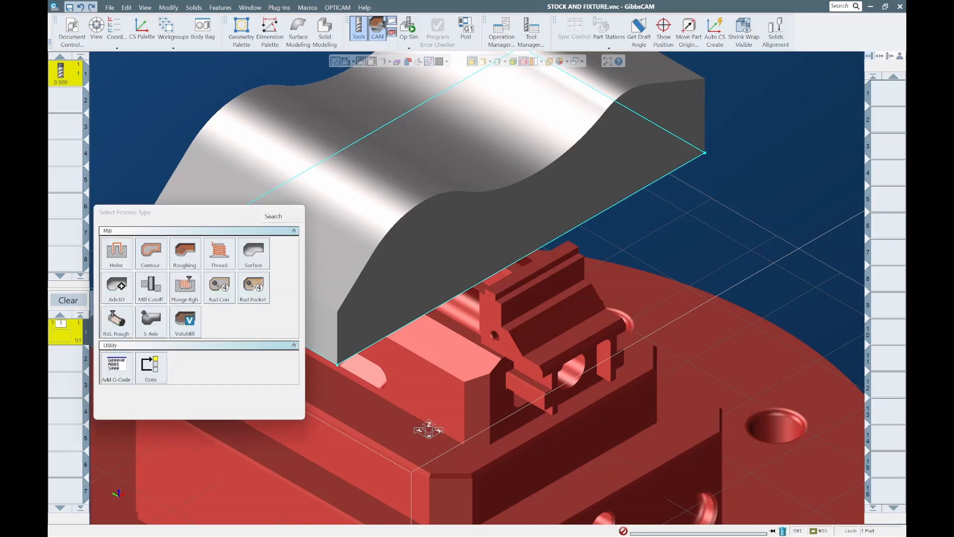
click(150, 253)
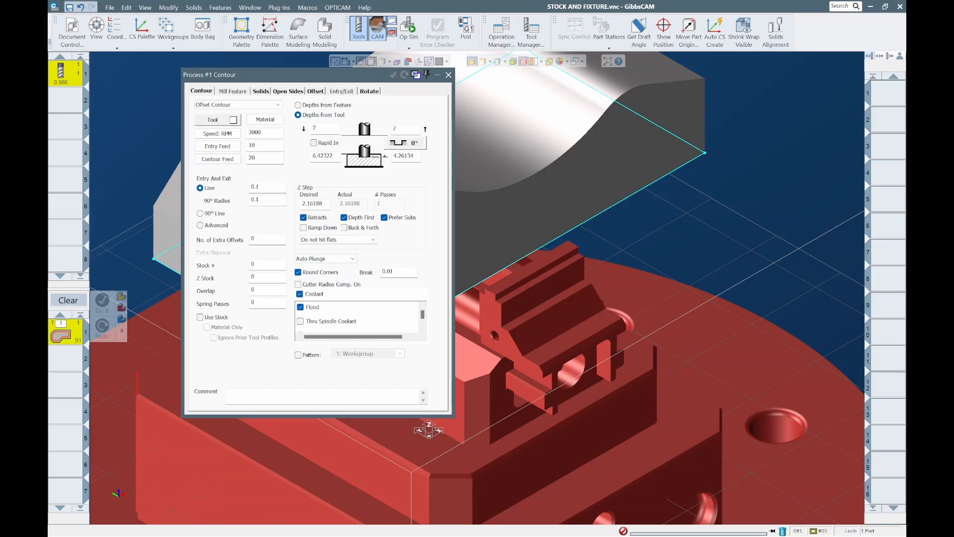
- Set the contour's top surface Z to 6.34336 by picking its height on the part's curved top
click(327, 155)
scroll(484, 203, down, 1)
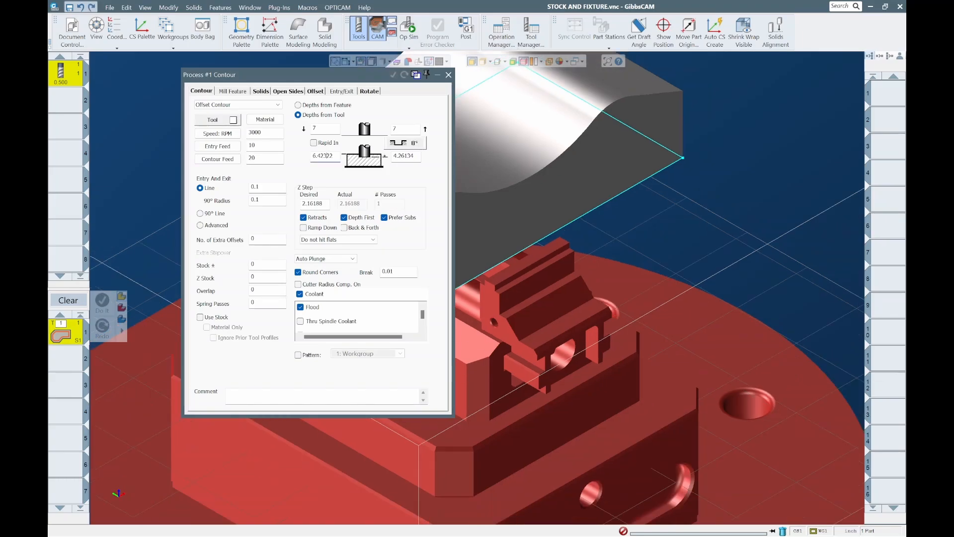
double_click(405, 156)
scroll(511, 341, down, 3)
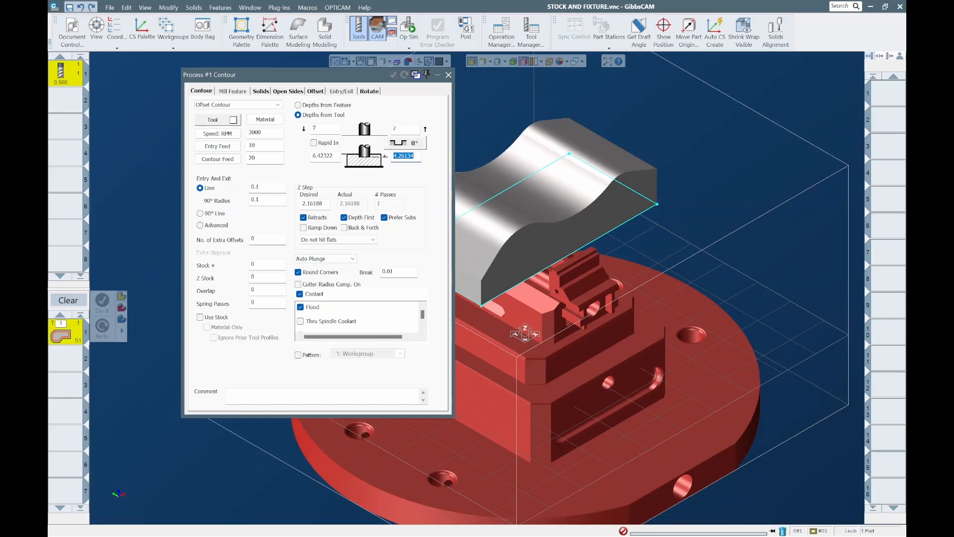
scroll(523, 334, up, 1)
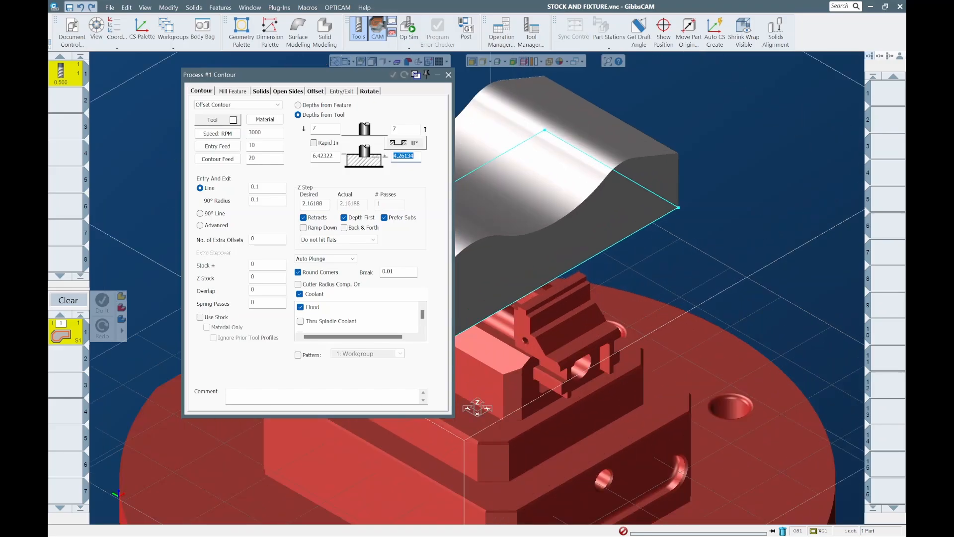
key(shift+Tab)
scroll(477, 407, up, 3)
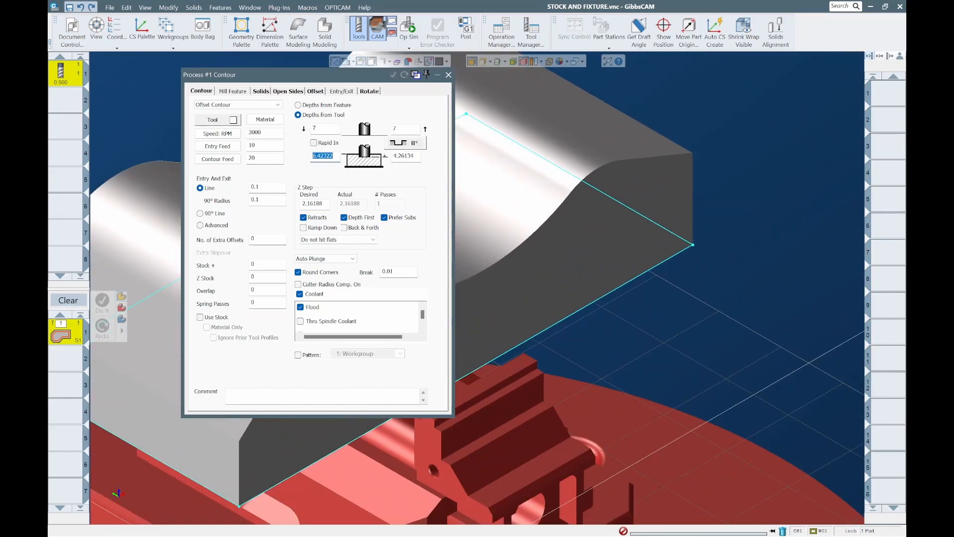
alt+click(579, 179)
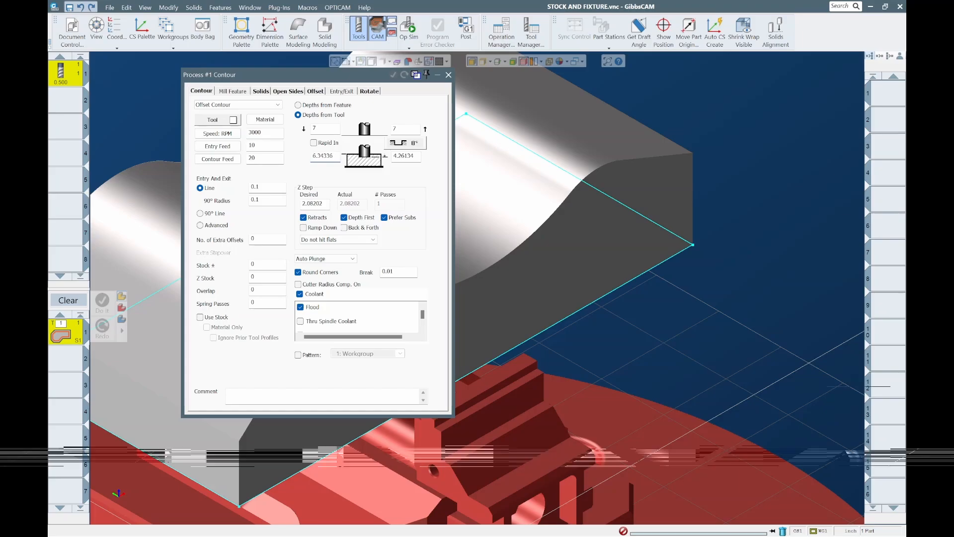
- Set the contour's final depth 0.02 above the movable jaw's top face, using 4.29134+.02
key(Tab)
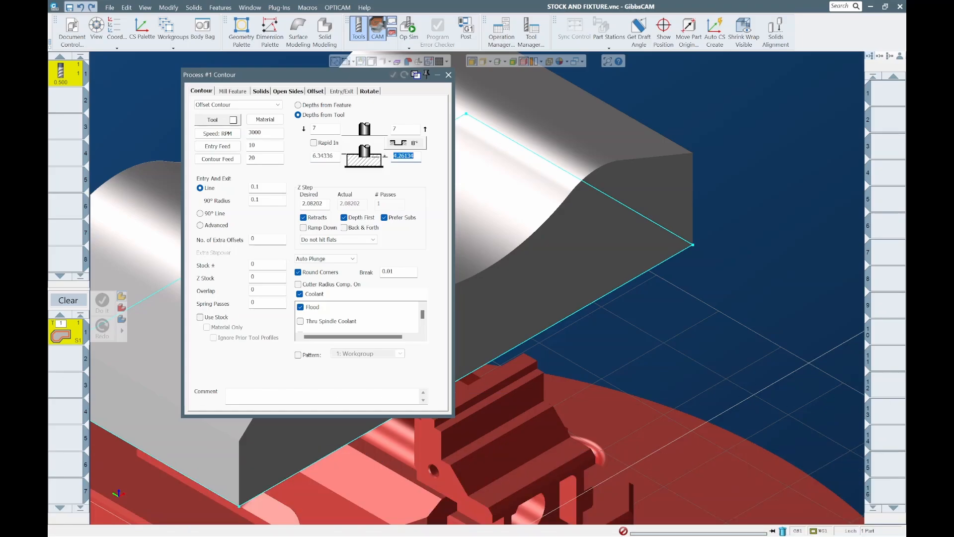
scroll(656, 214, down, 3)
scroll(446, 470, up, 1)
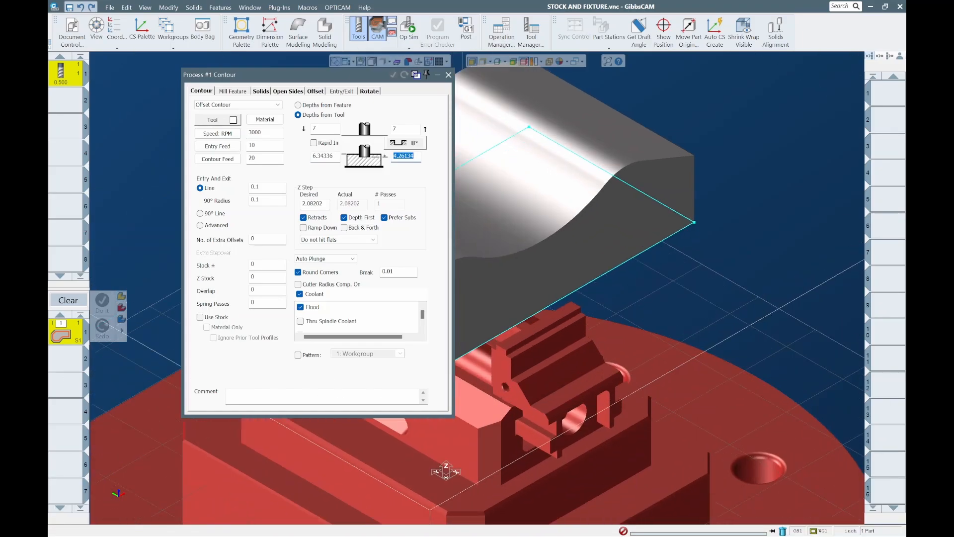
scroll(446, 470, up, 3)
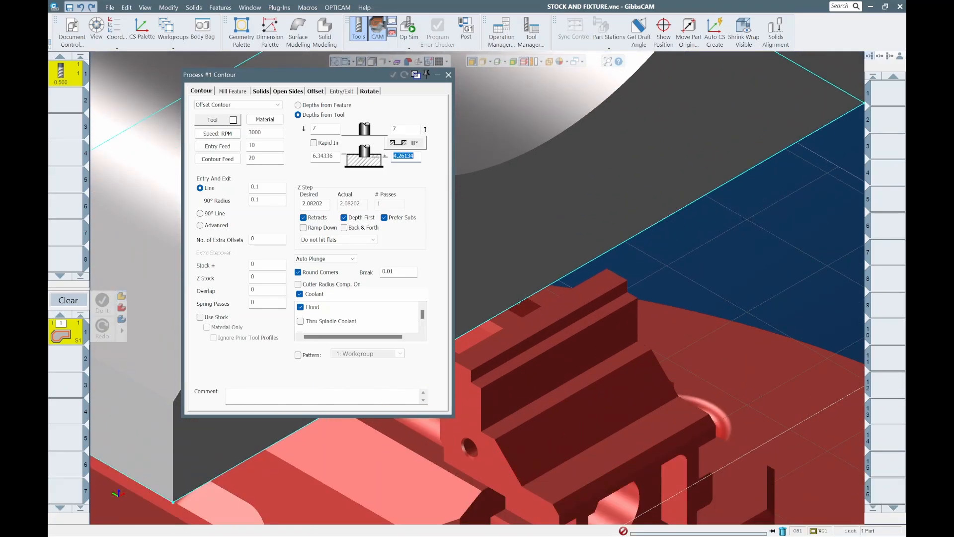
text(4.29134+..)
key(BackSpace)
key(BackSpace)
text(.02)
key(Tab)
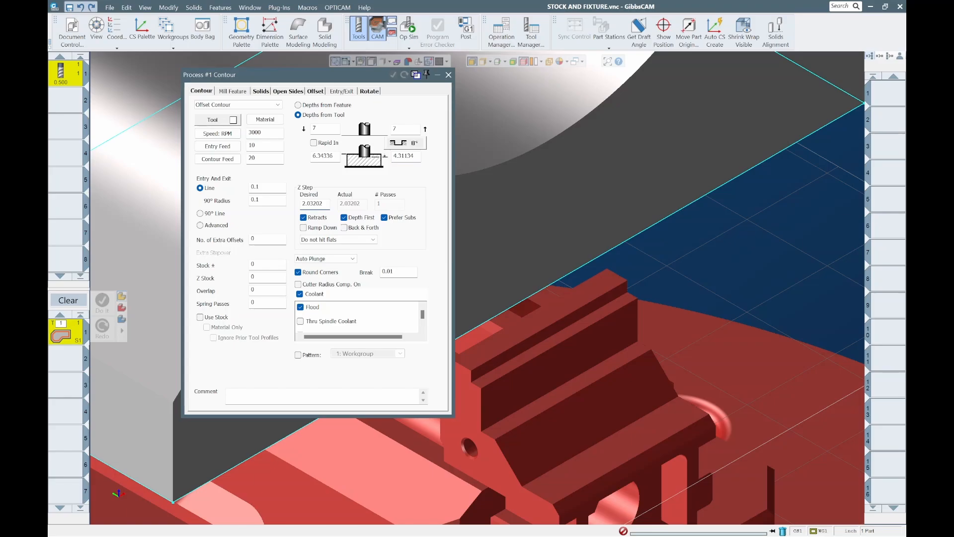
- Generate the contour toolpath around the part's bottom outline and close the process settings
click(741, 174)
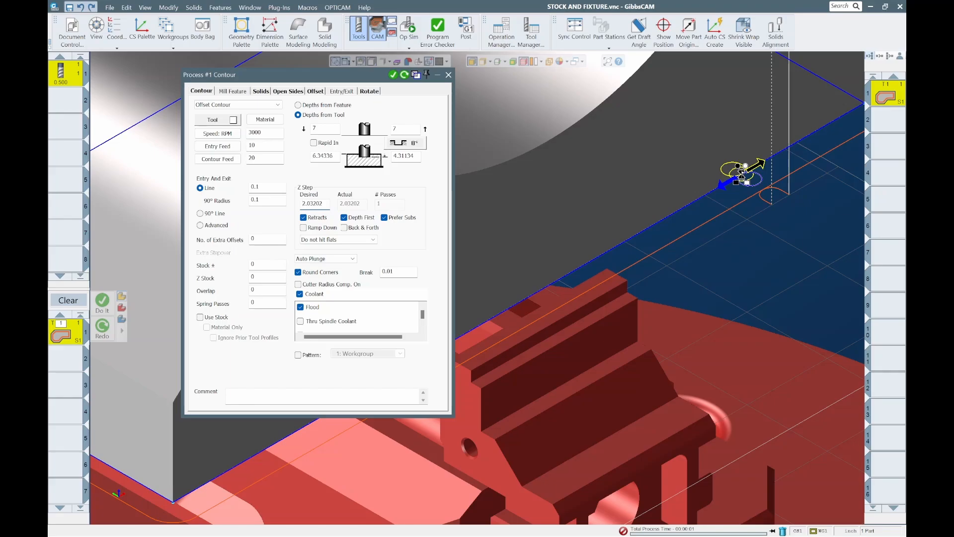
click(541, 319)
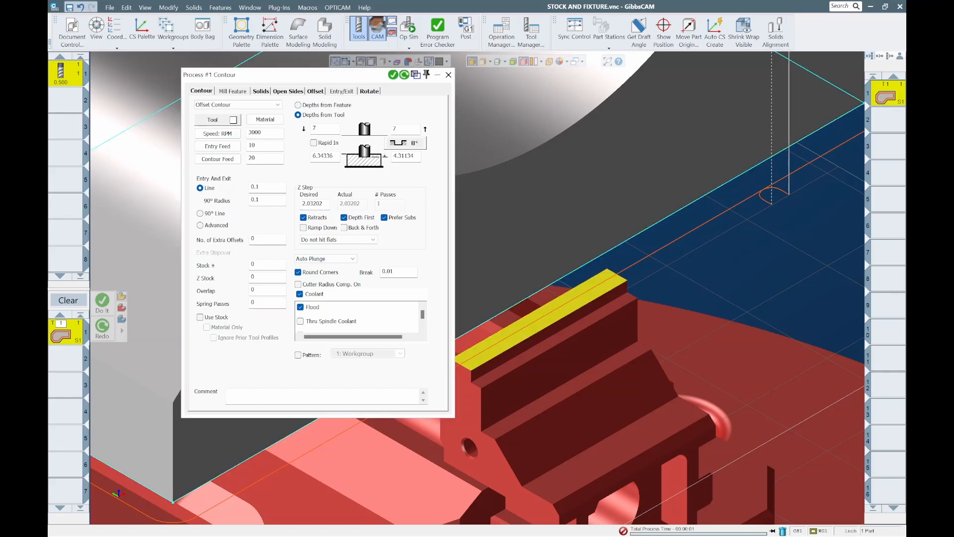
click(449, 75)
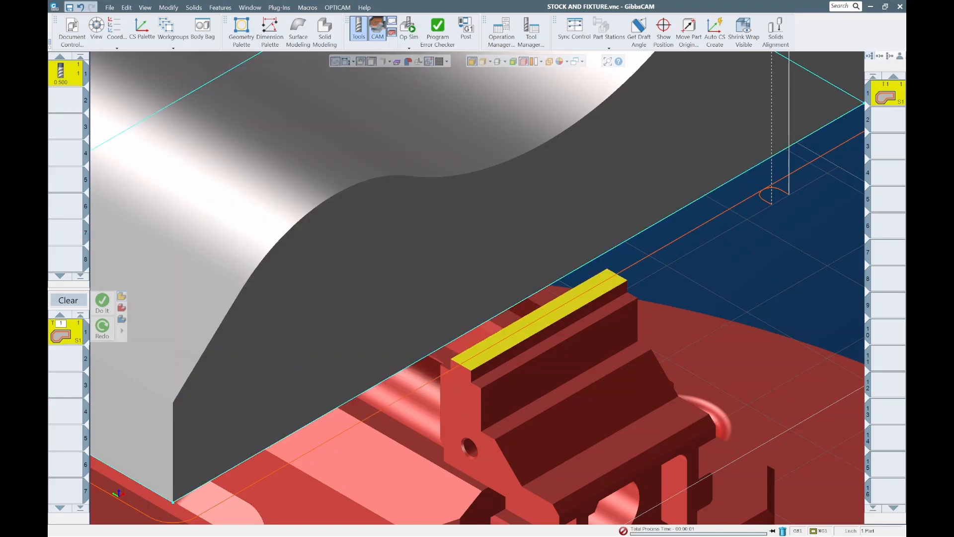
- Simulate the contour operation on the stock block in Op Sim, and exit the simulation
scroll(669, 214, down, 4)
scroll(696, 177, up, 2)
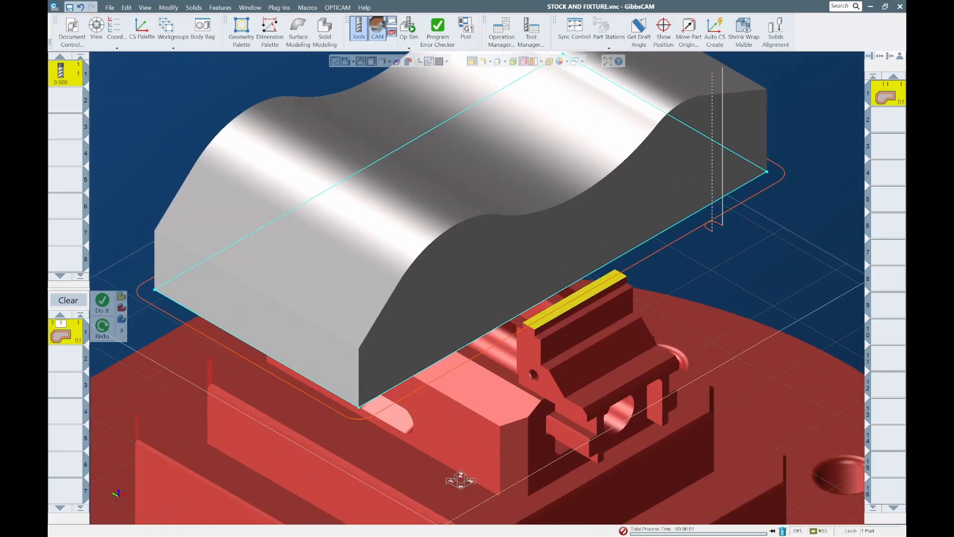
click(696, 213)
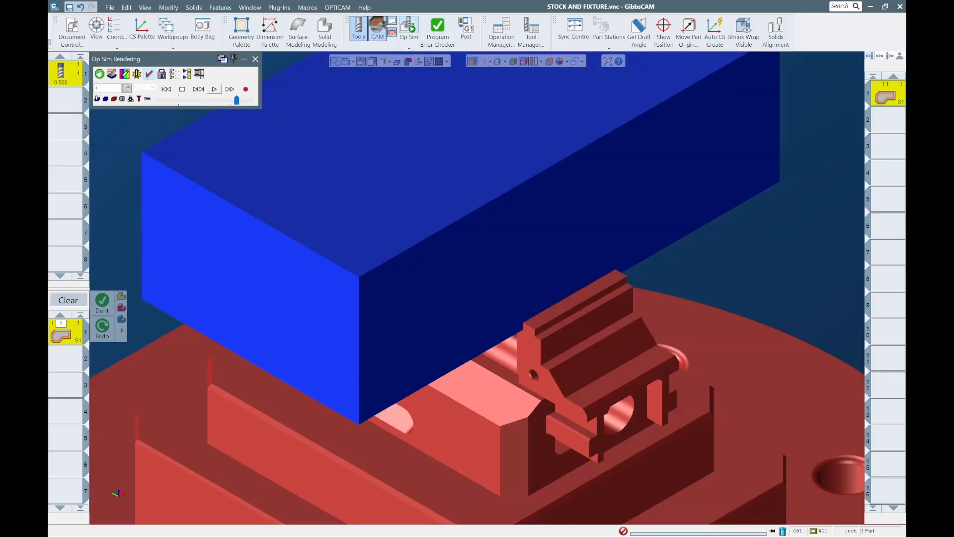
click(214, 89)
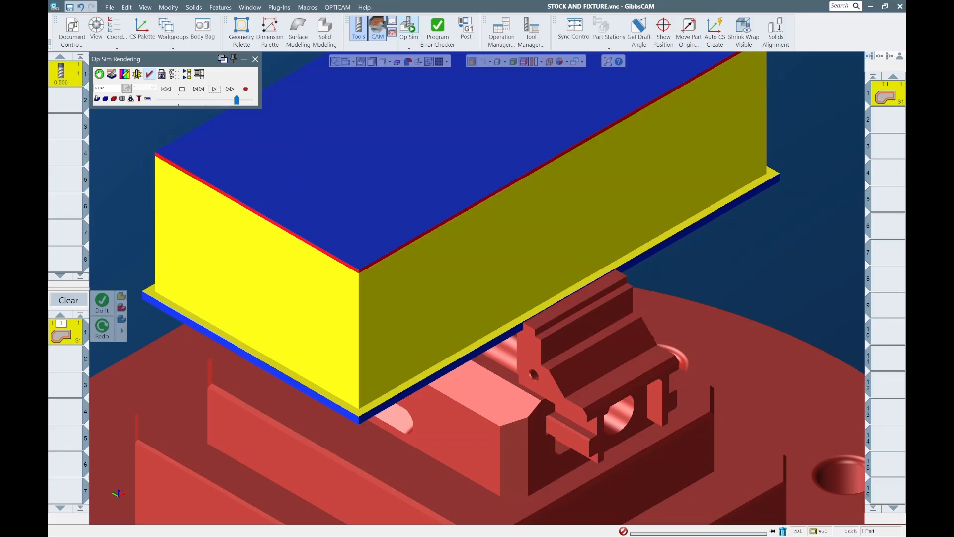
click(256, 59)
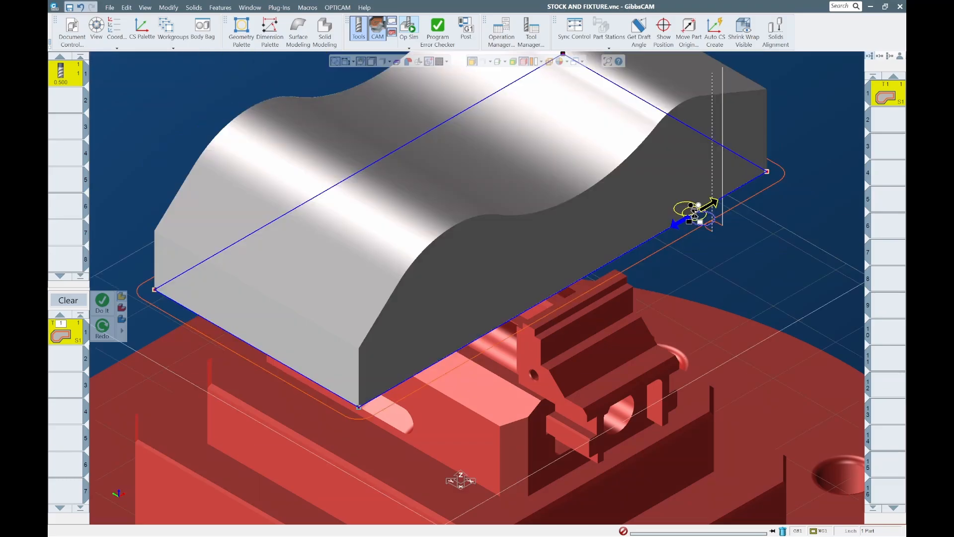
- Set the 0.5 inch end mill's flute length to 2.6
double_click(65, 73)
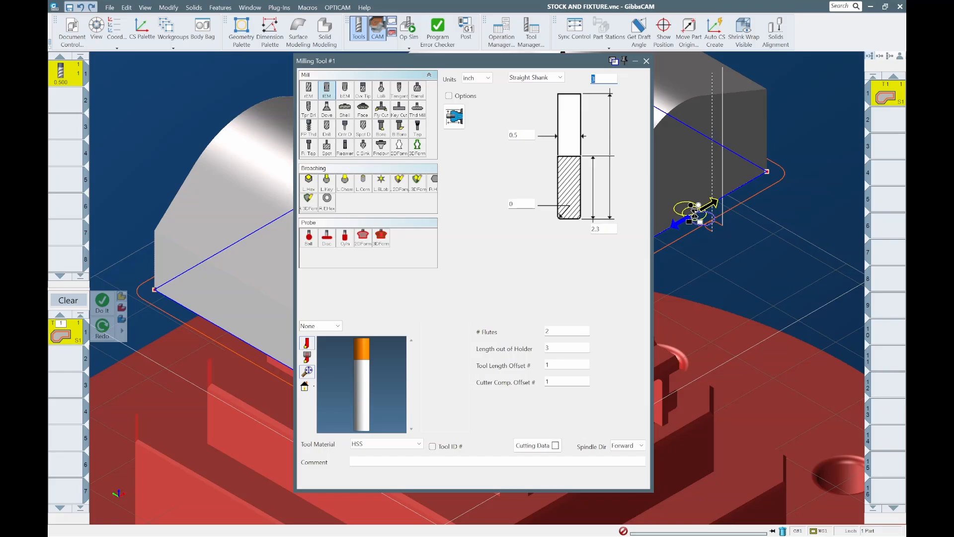
click(600, 229)
key(BackSpace)
text(6)
click(645, 61)
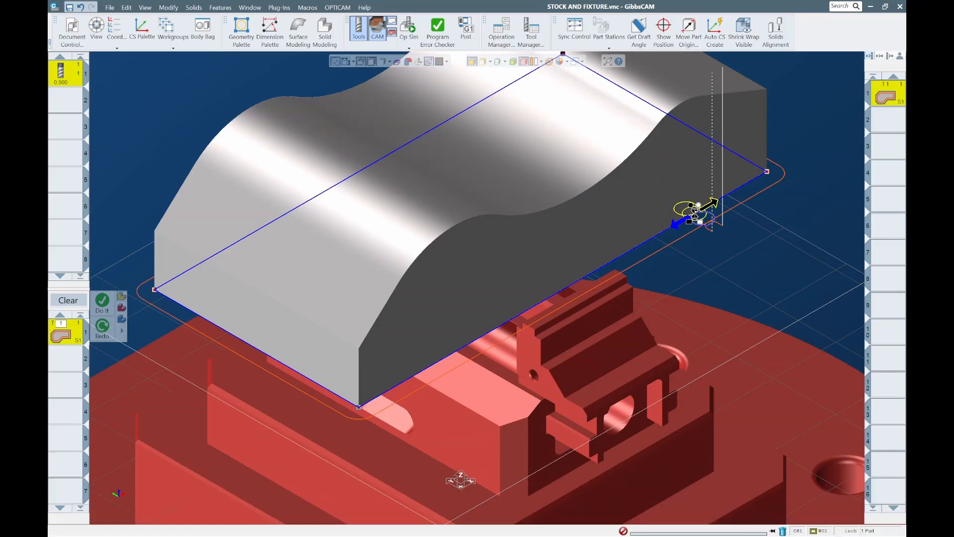
- Run Op Sim again and examine the clearance between the cut and the movable jaw's top, then exit the simulation
click(409, 48)
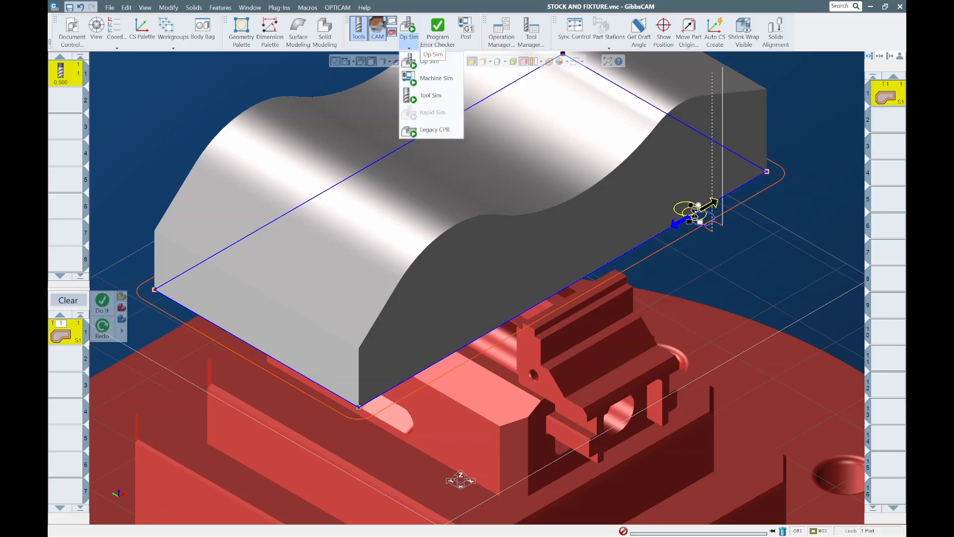
click(428, 61)
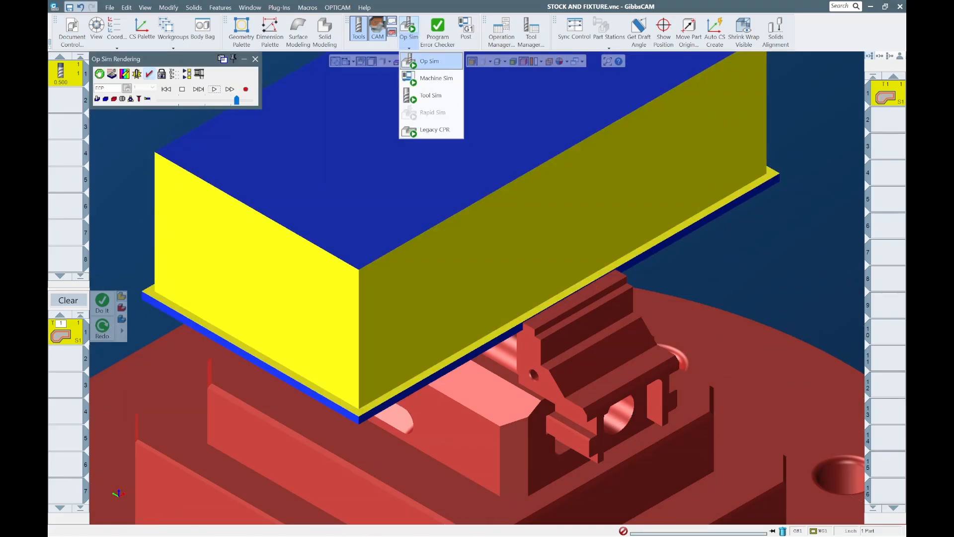
scroll(529, 321, up, 10)
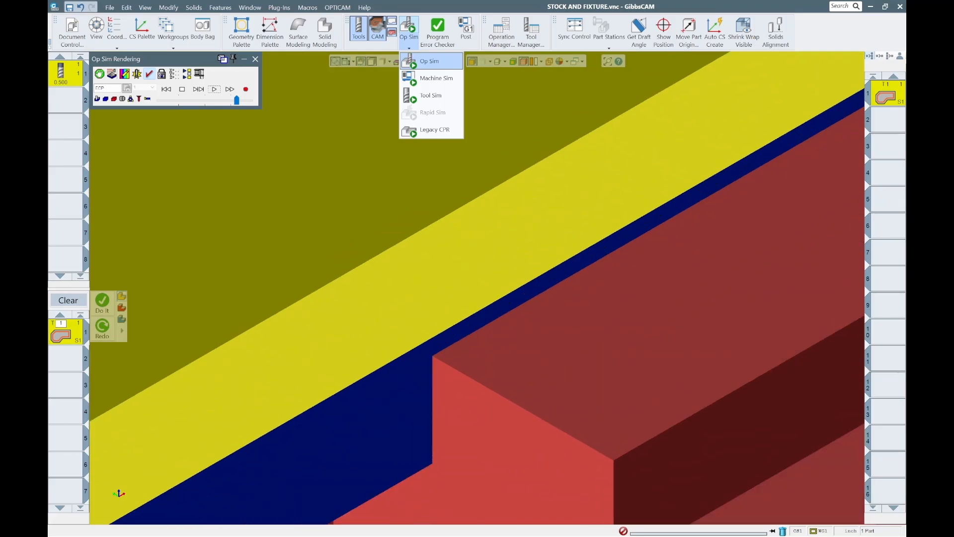
middle_drag(530, 321, 533, 286)
scroll(533, 175, down, 5)
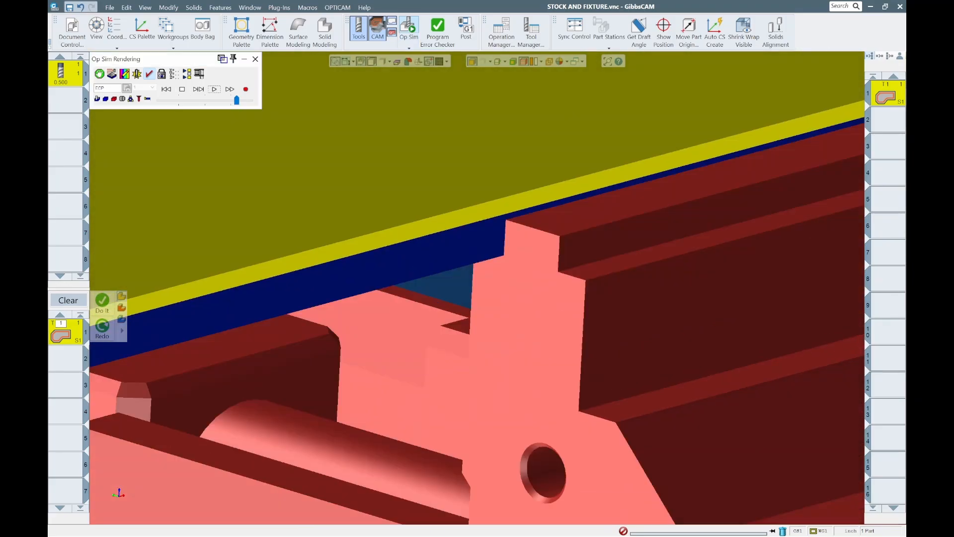
click(255, 58)
scroll(420, 250, down, 3)
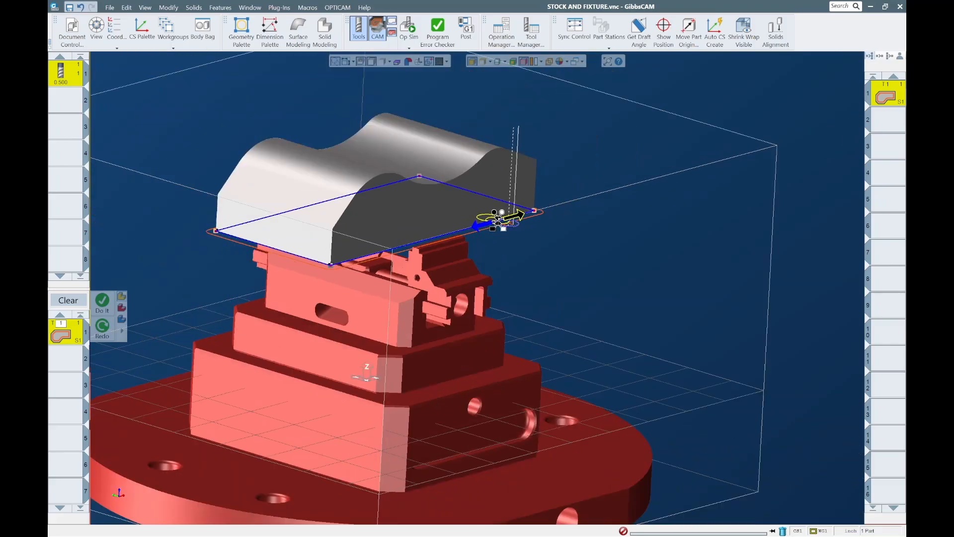
- Set the contour operation's final depth to 4.27134, 0.02 below the picked jaw surface, regenerate the toolpath and close the process settings
key(ctrl+d)
middle_drag(439, 278, 418, 323)
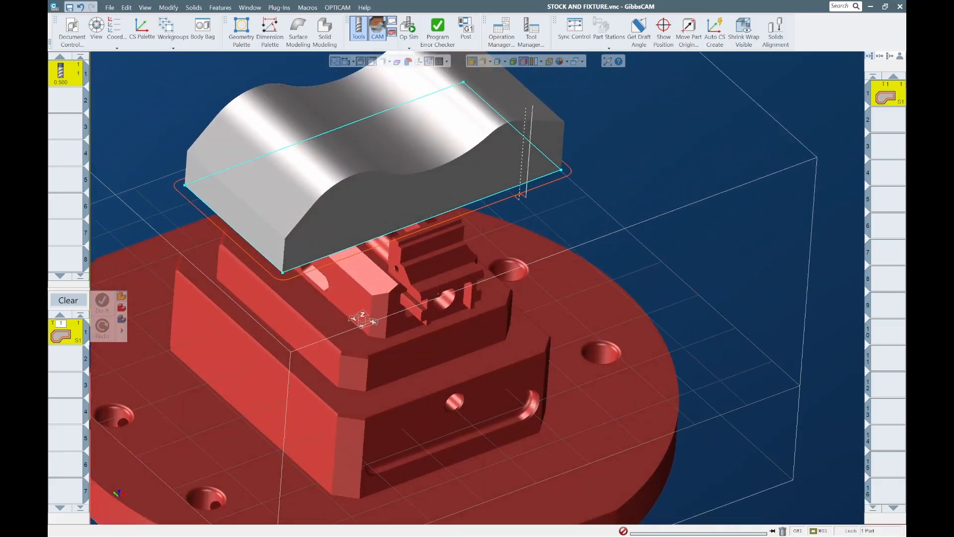
click(514, 187)
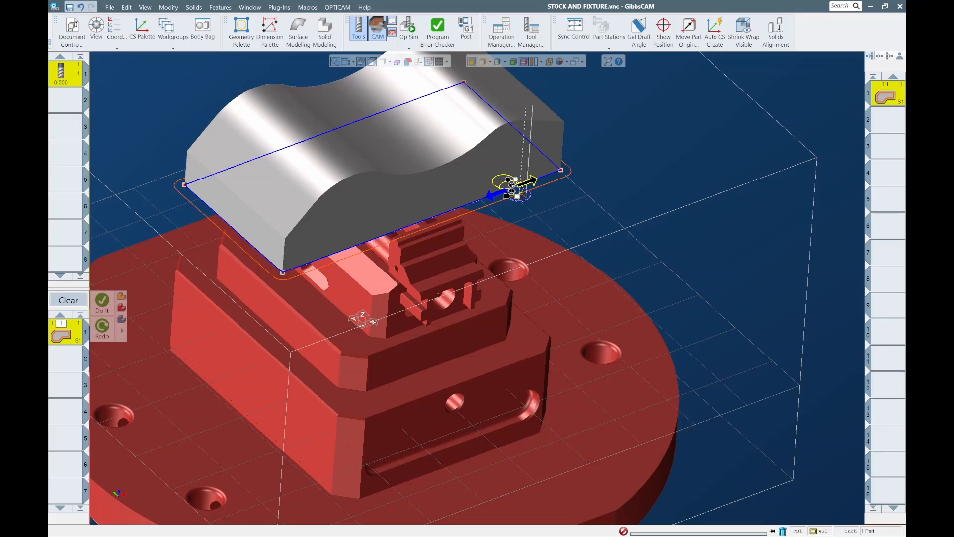
click(405, 156)
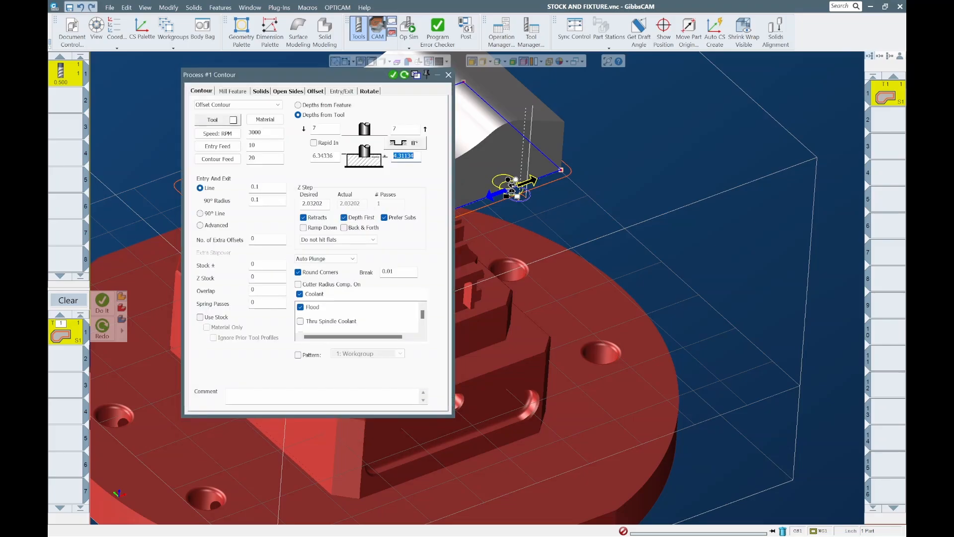
scroll(721, 337, down, 3)
scroll(490, 252, up, 5)
scroll(646, 353, up, 3)
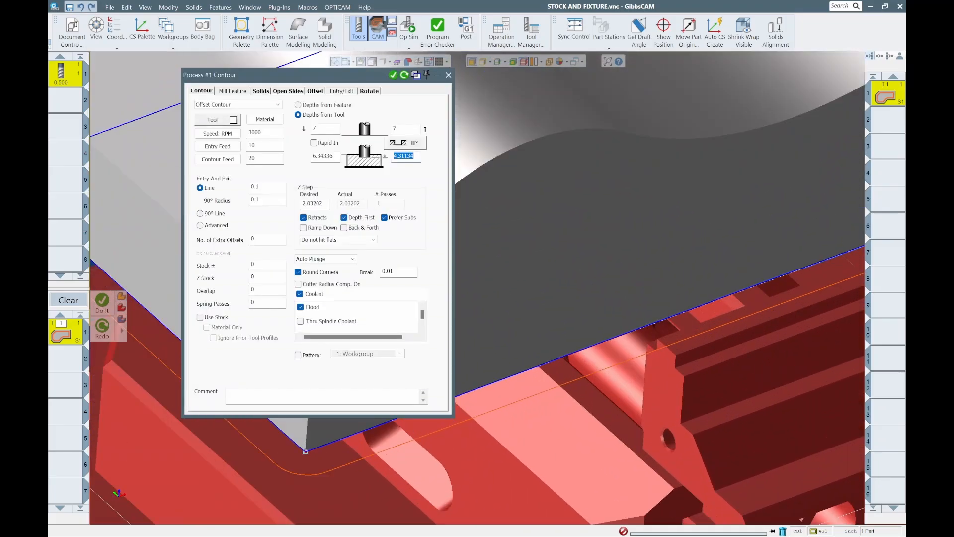
scroll(679, 357, up, 3)
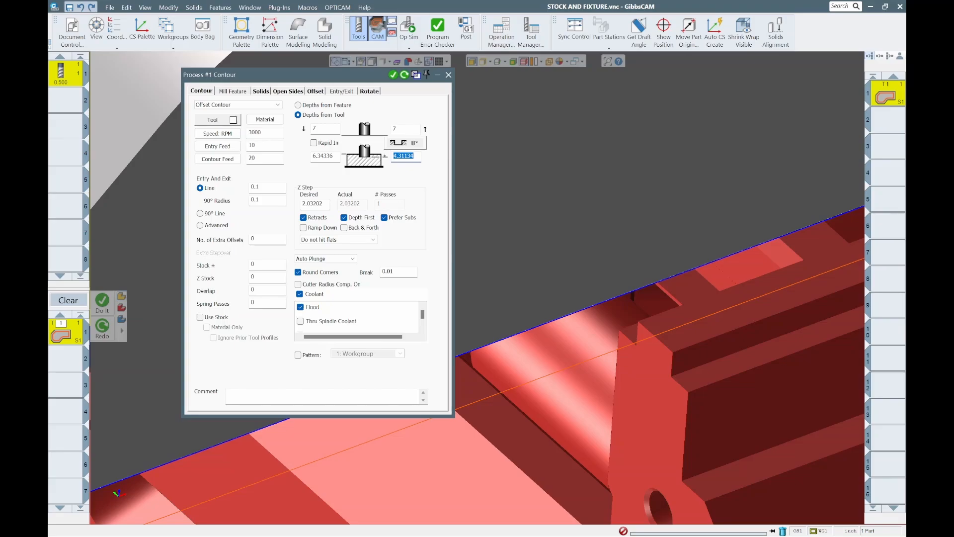
alt+click(733, 281)
text(-.02)
key(Tab)
click(405, 75)
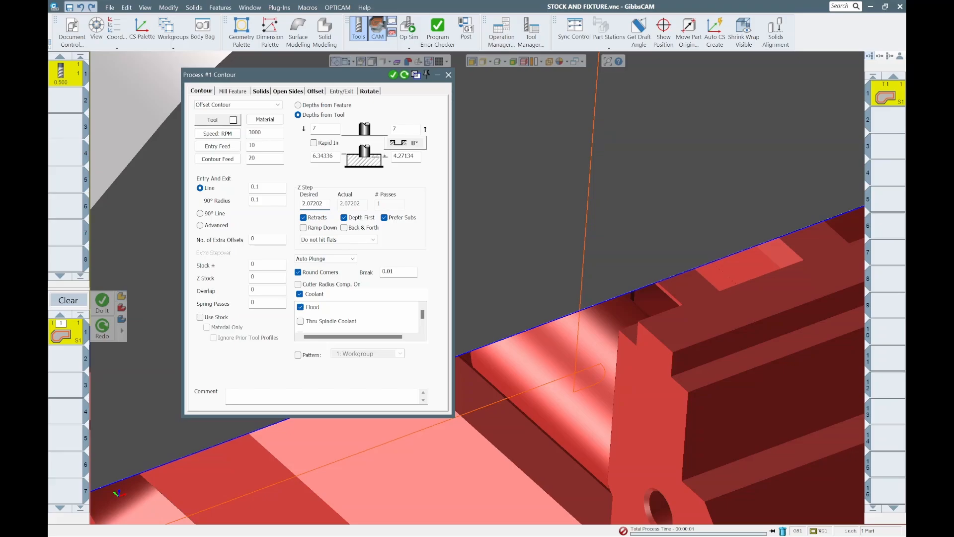
click(448, 74)
- Examine the toolpath's retracts around the jaw and check the Fixture Clearance setting in the document's machining preferences
scroll(438, 284, down, 4)
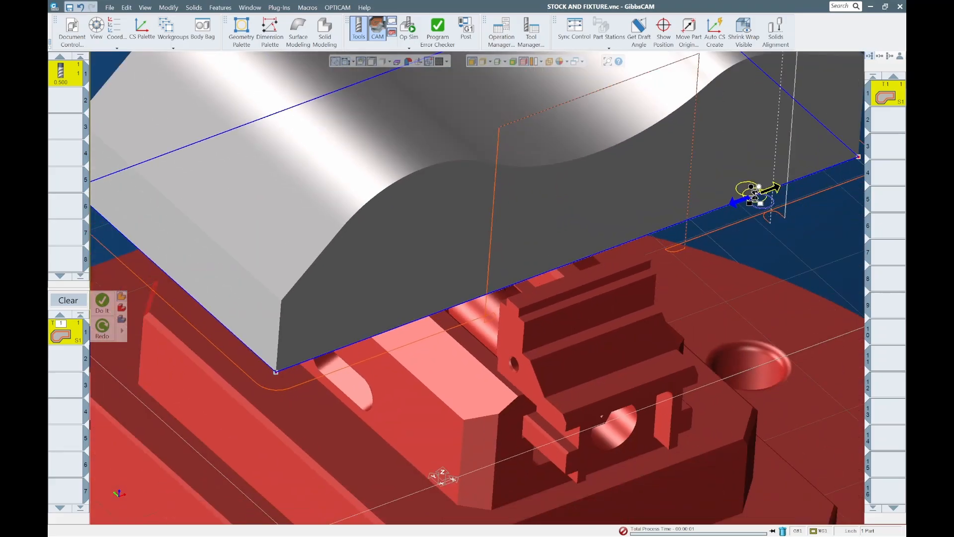
middle_drag(442, 476, 516, 432)
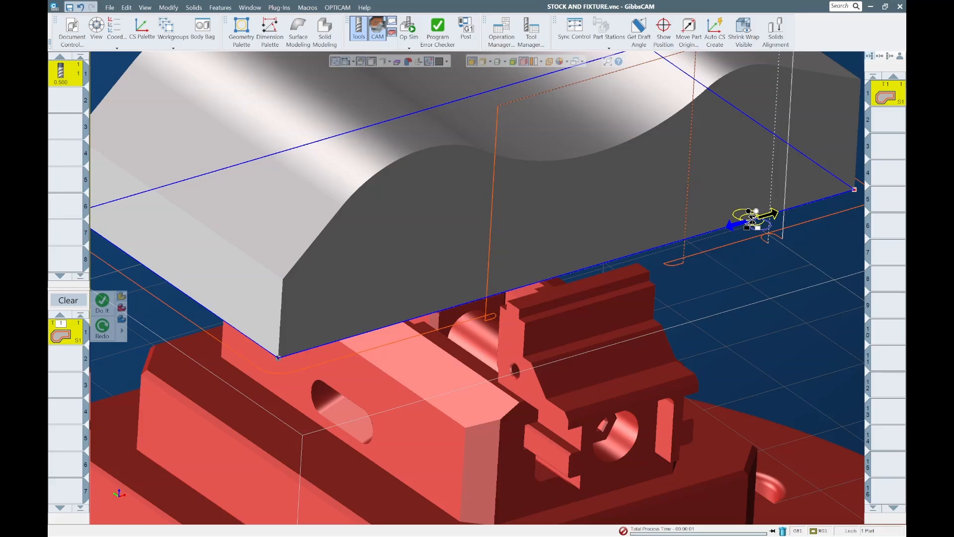
click(72, 31)
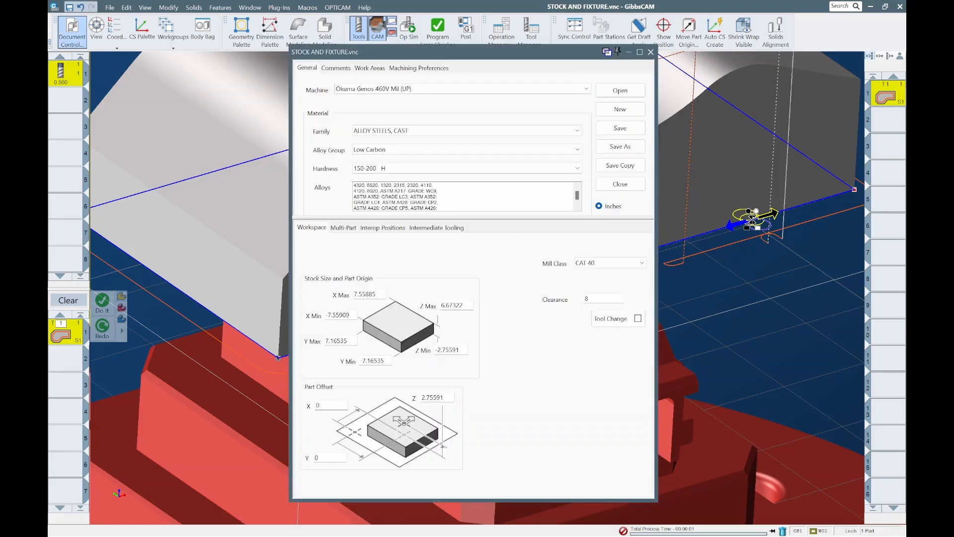
click(418, 67)
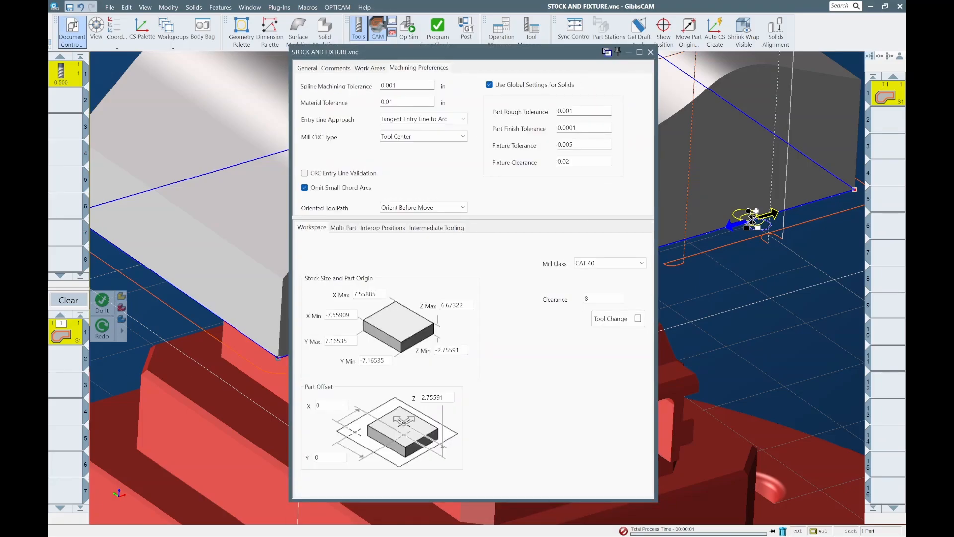
click(651, 52)
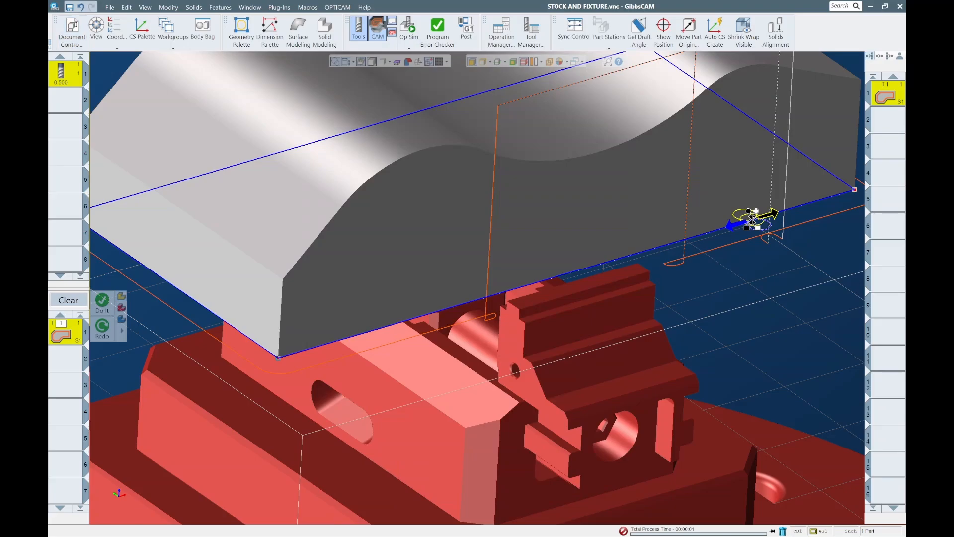
- Simulate the updated contour in Op Sim, examine the uncut stock above the vise jaw, and exit the simulation
click(588, 320)
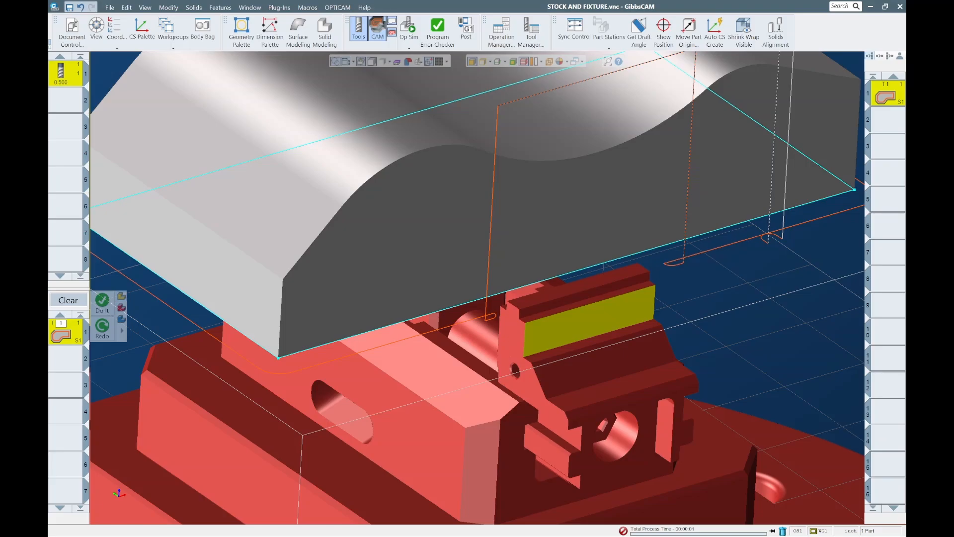
click(408, 27)
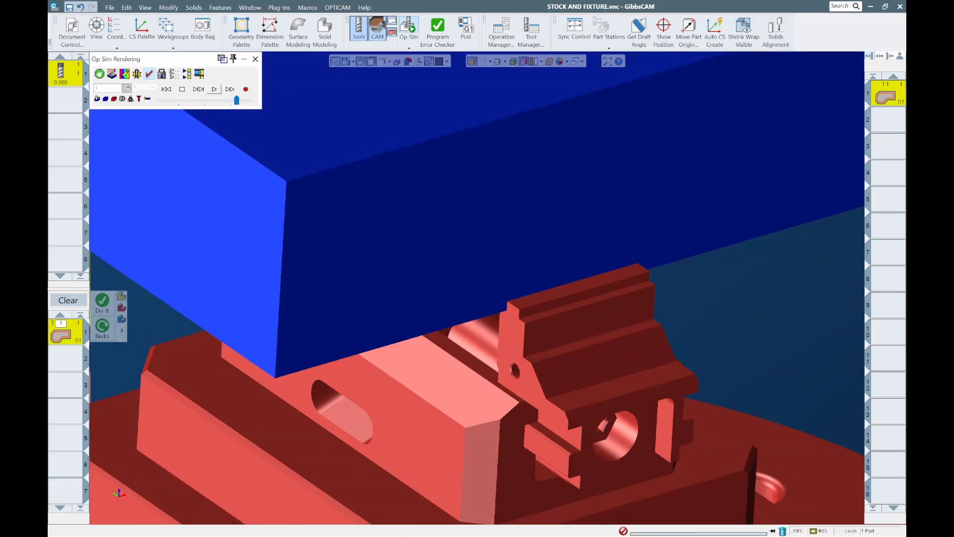
scroll(478, 289, down, 3)
scroll(467, 288, down, 2)
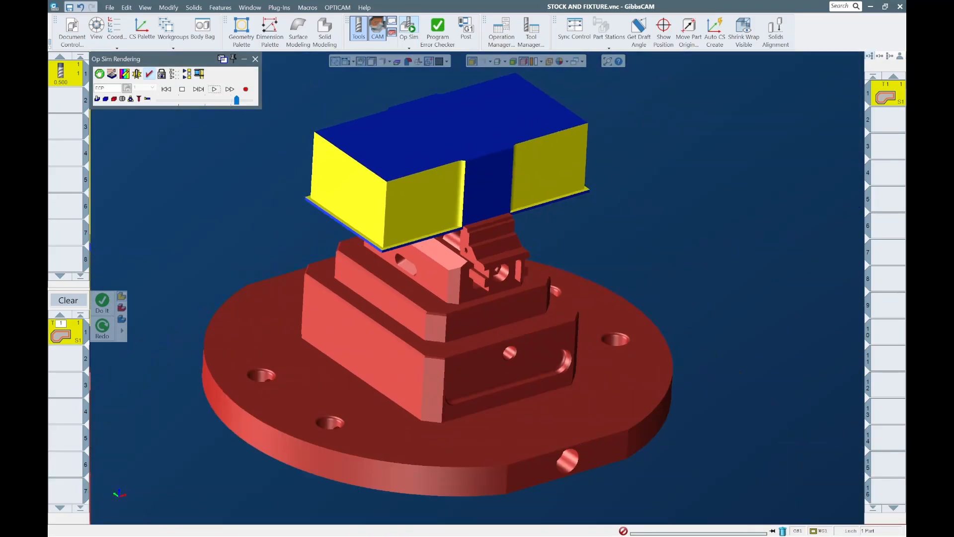
scroll(477, 288, up, 3)
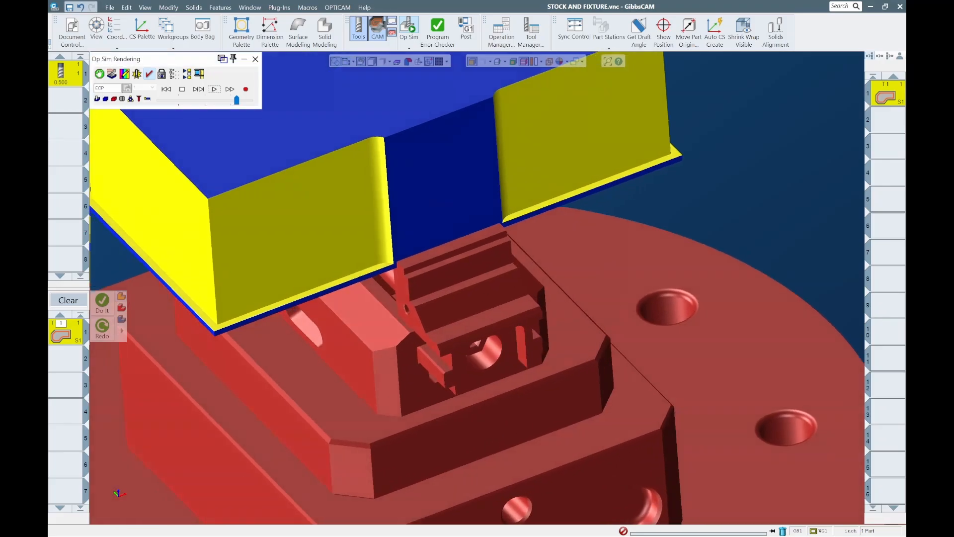
scroll(478, 288, down, 3)
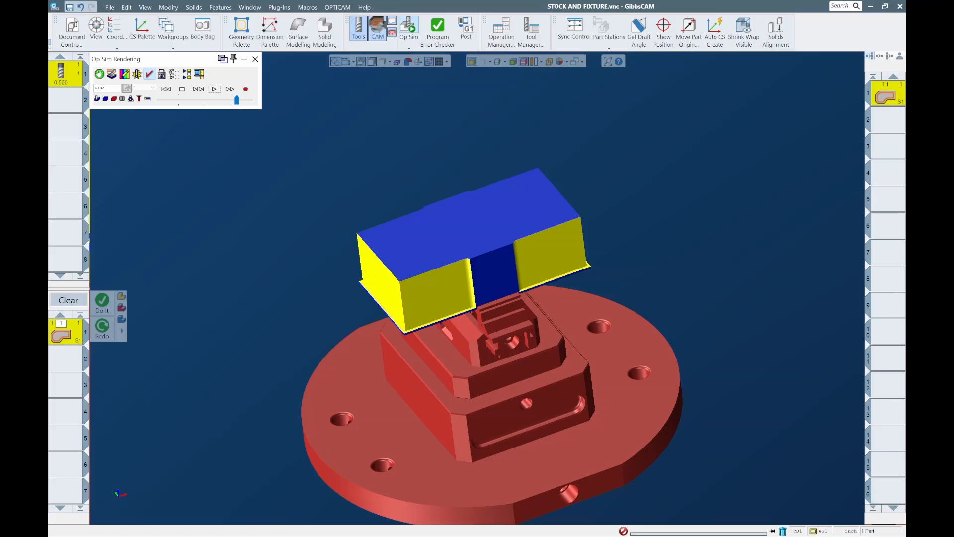
click(255, 58)
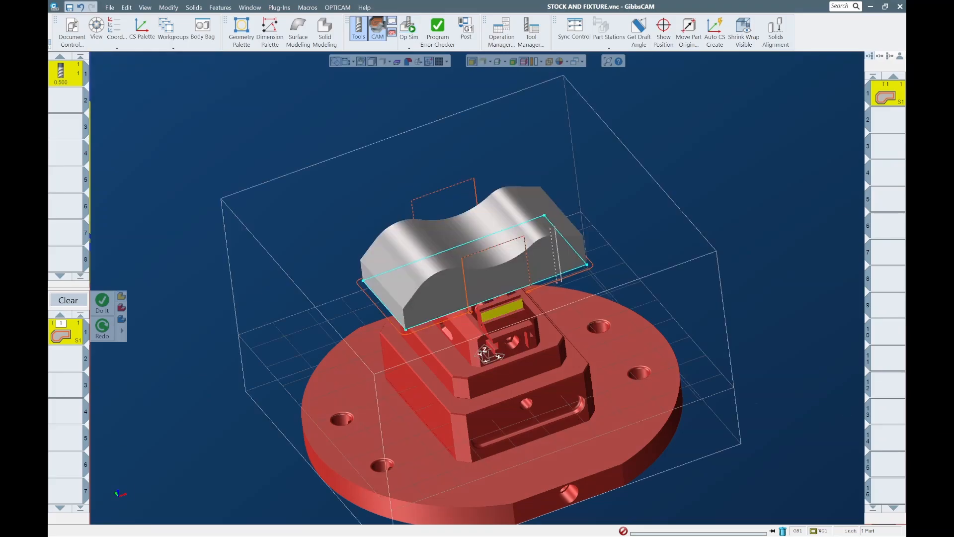
scroll(477, 268, up, 5)
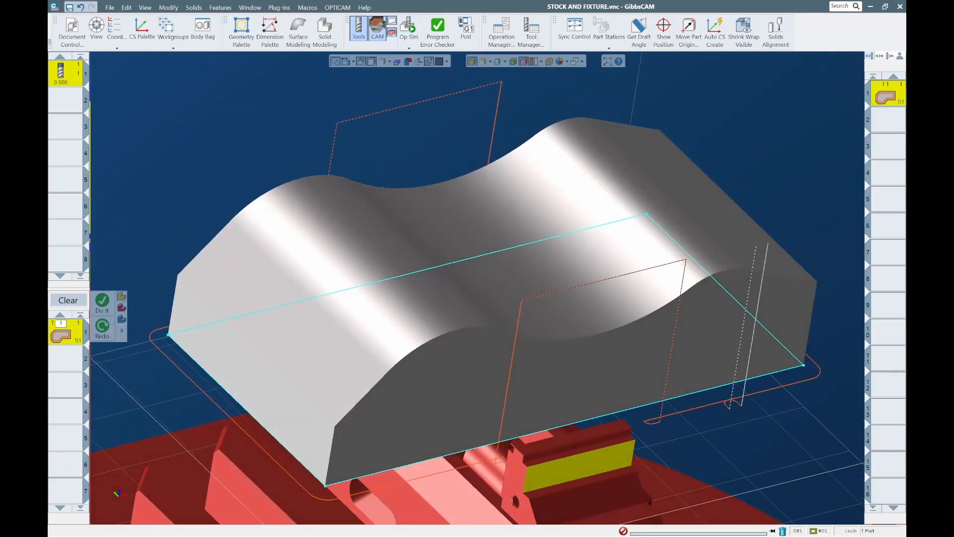
scroll(477, 268, down, 6)
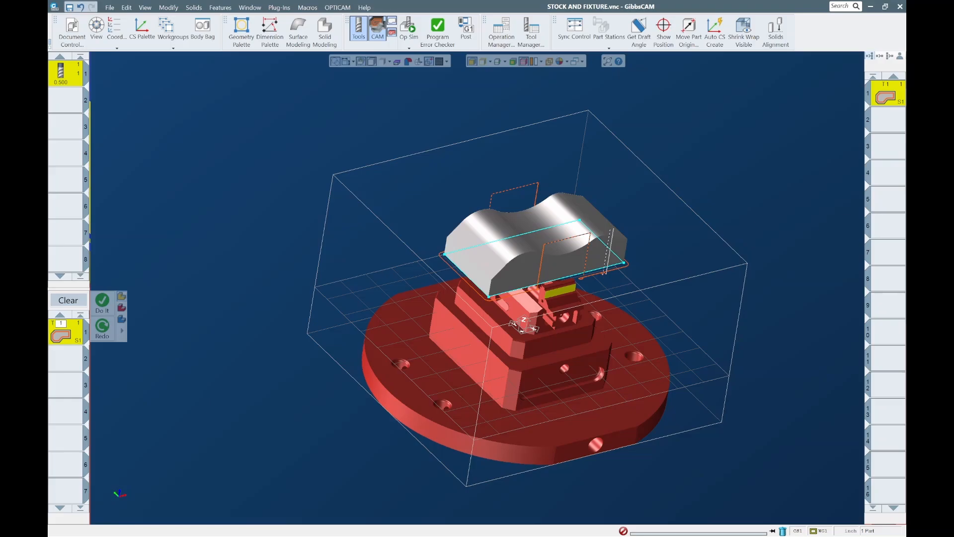
scroll(477, 269, up, 4)
scroll(477, 268, down, 3)
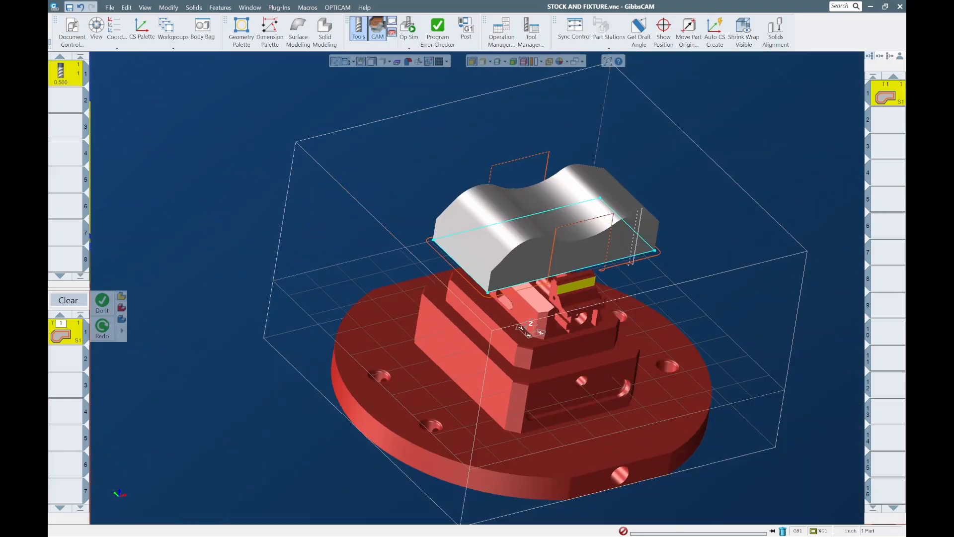
scroll(477, 269, up, 4)
scroll(477, 268, down, 5)
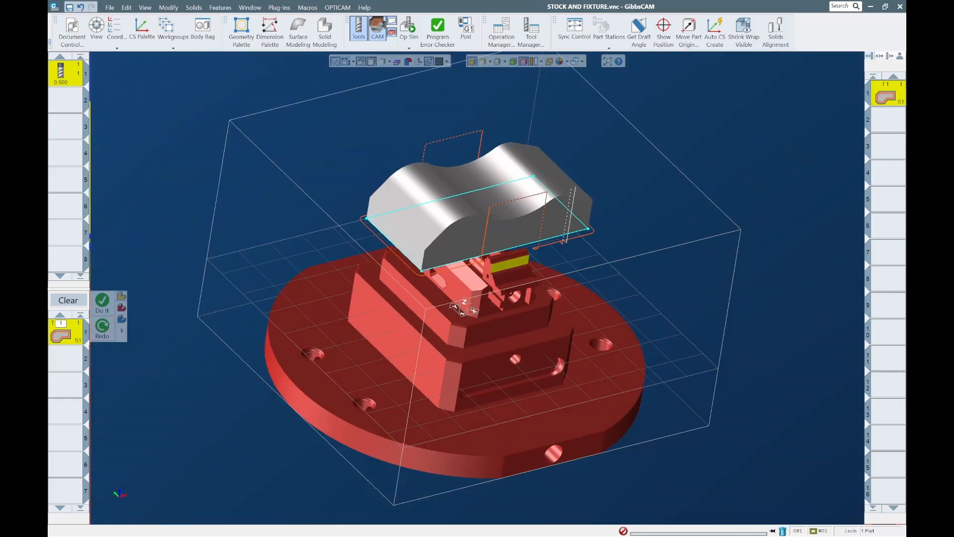
scroll(477, 268, up, 2)
- Set the document's Fixture Clearance for solids to 0.1 in the machining preferences
click(72, 31)
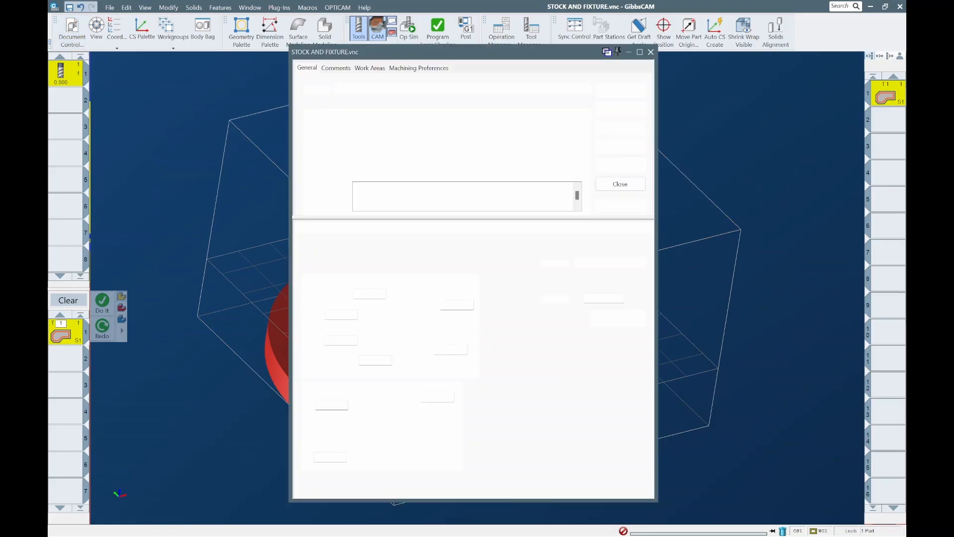
click(419, 67)
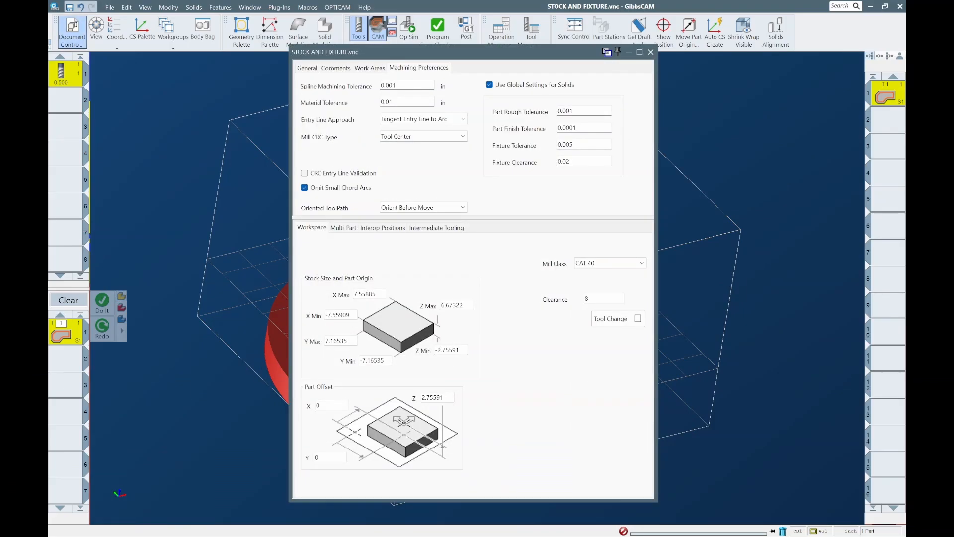
double_click(570, 161)
text(.1)
click(650, 52)
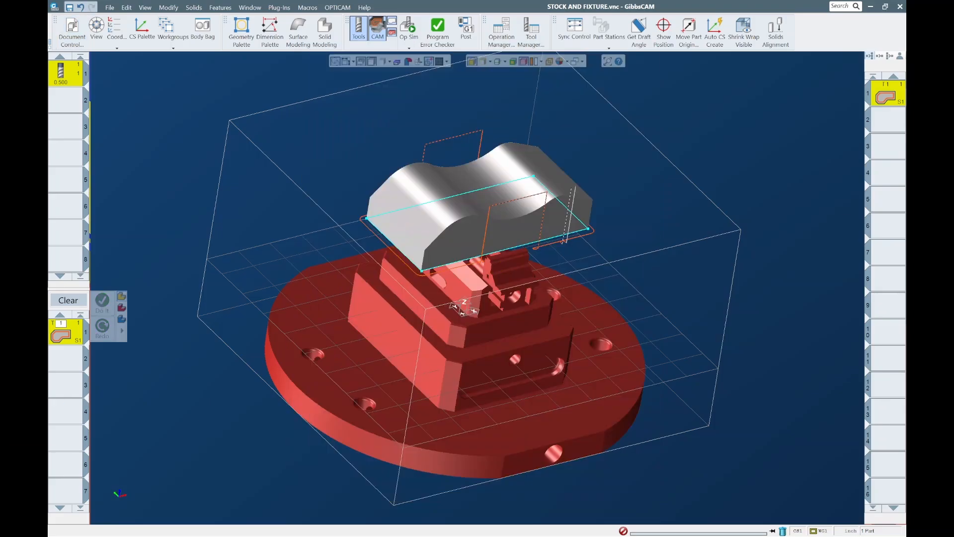
- Regenerate the contour toolpath with the new fixture clearance and examine its retracts around the jaw
click(562, 235)
scroll(509, 239, up, 3)
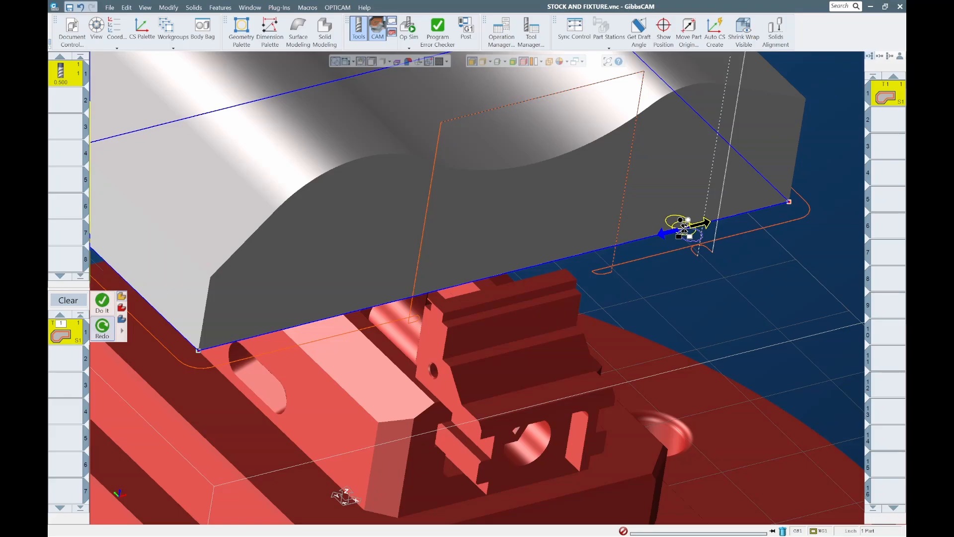
click(102, 329)
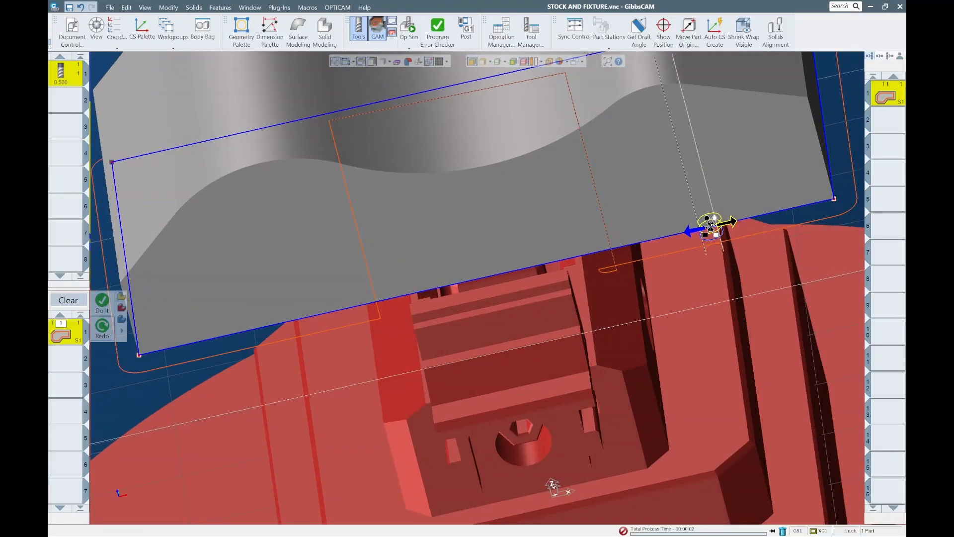
scroll(477, 288, down, 4)
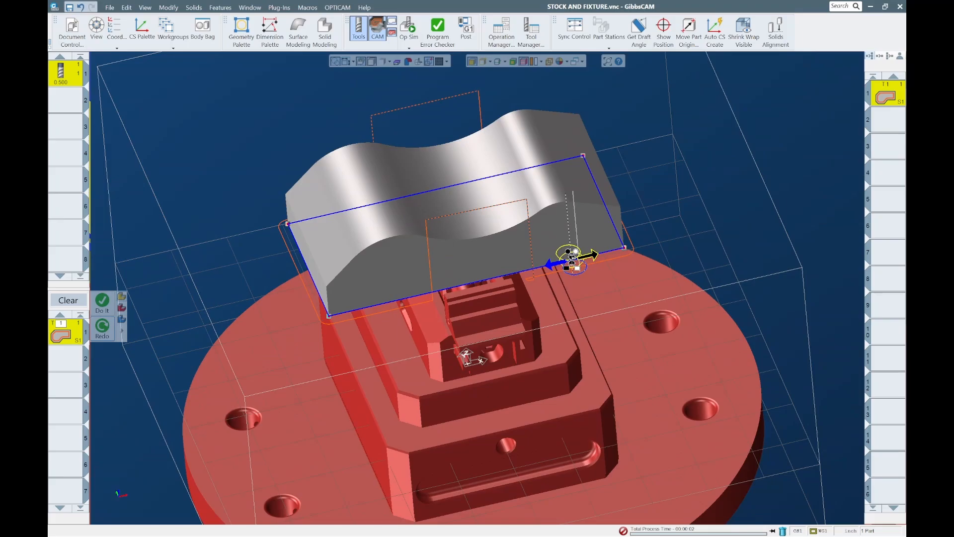
- Put the part into the Body Bag and set the vise's far jaw to the Fixture (Display Only) body type
double_click(436, 195)
click(437, 203)
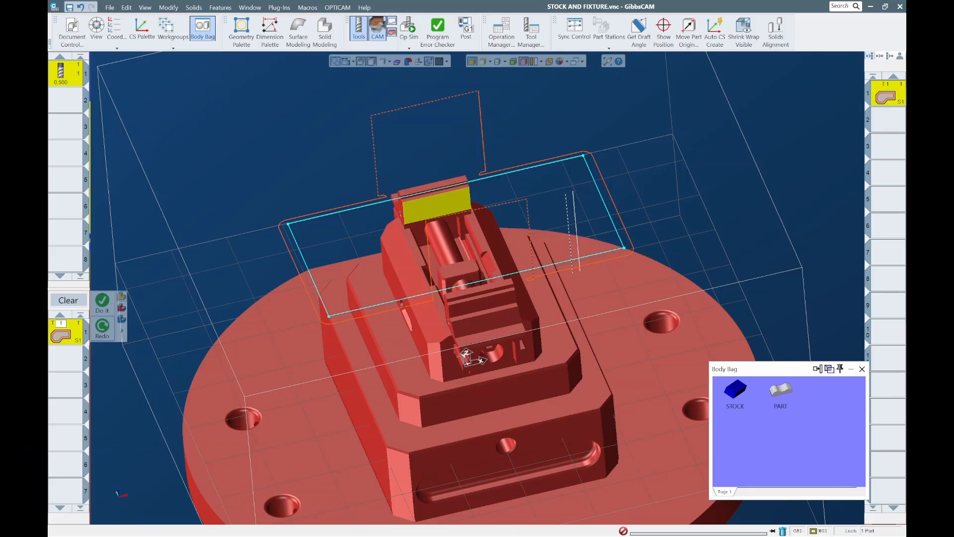
right_click(454, 166)
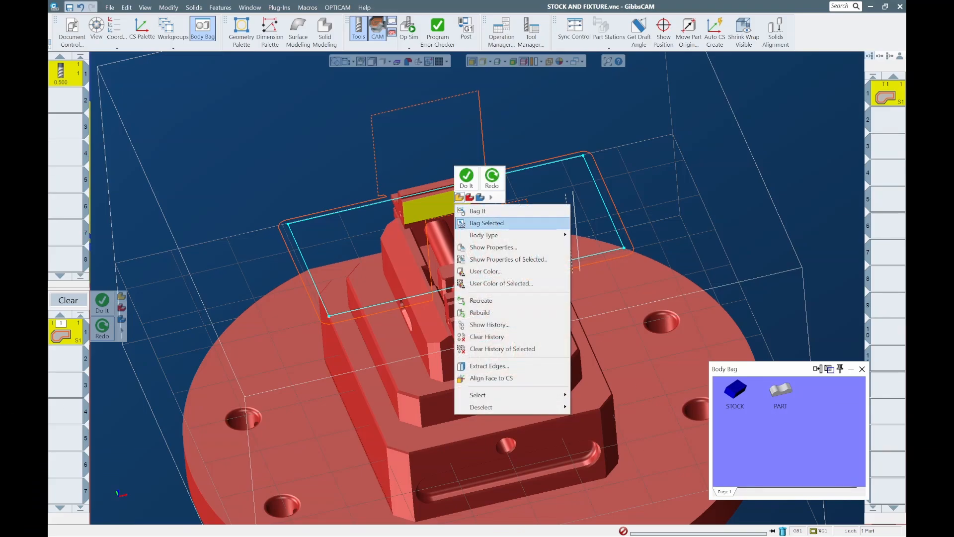
mouse_move(497, 234)
click(611, 271)
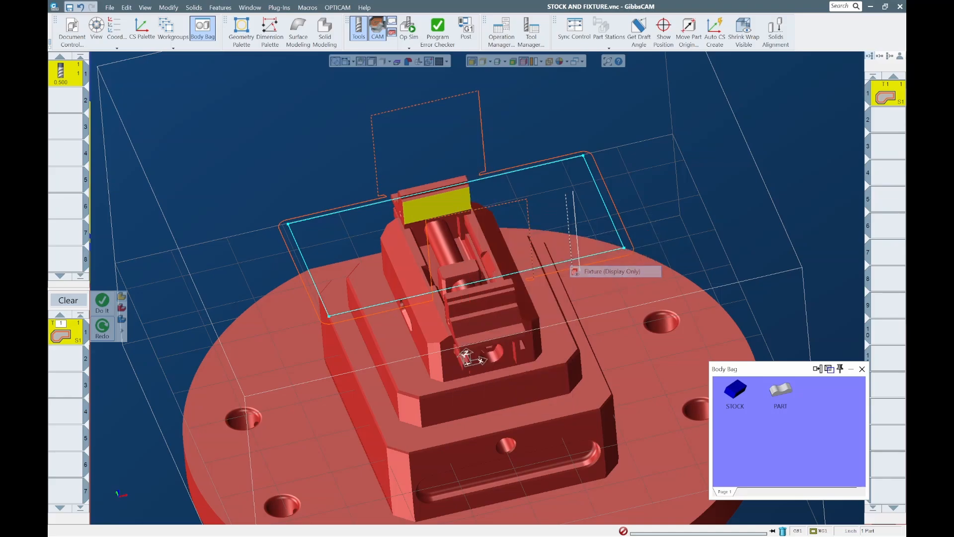
- Set the vise body and the round base plate to the Fixture (Display Only) body type
right_click(481, 204)
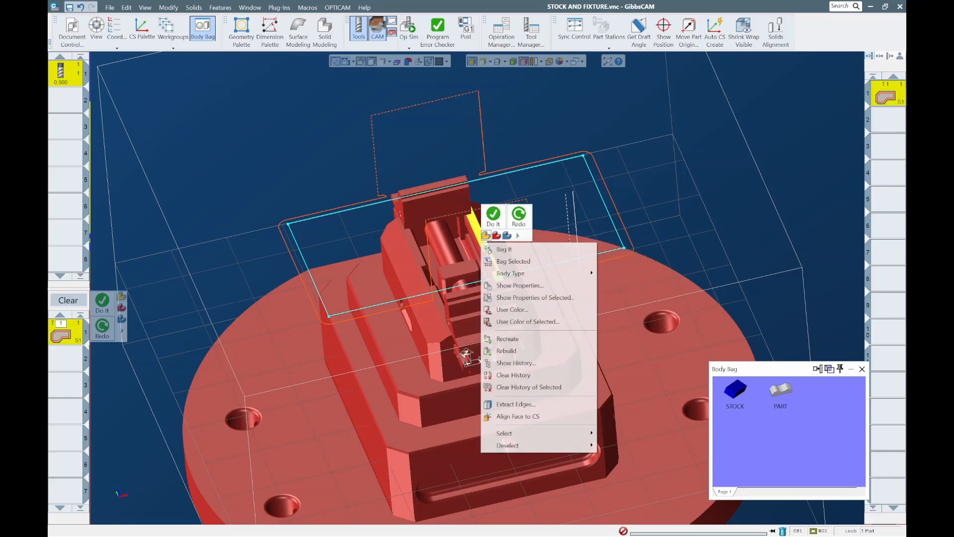
mouse_move(547, 273)
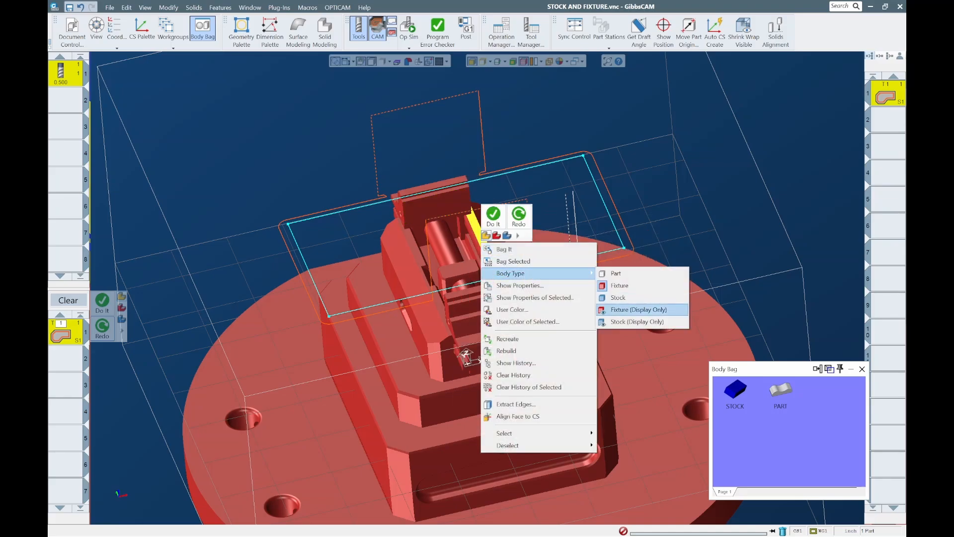
click(638, 309)
click(640, 355)
right_click(641, 355)
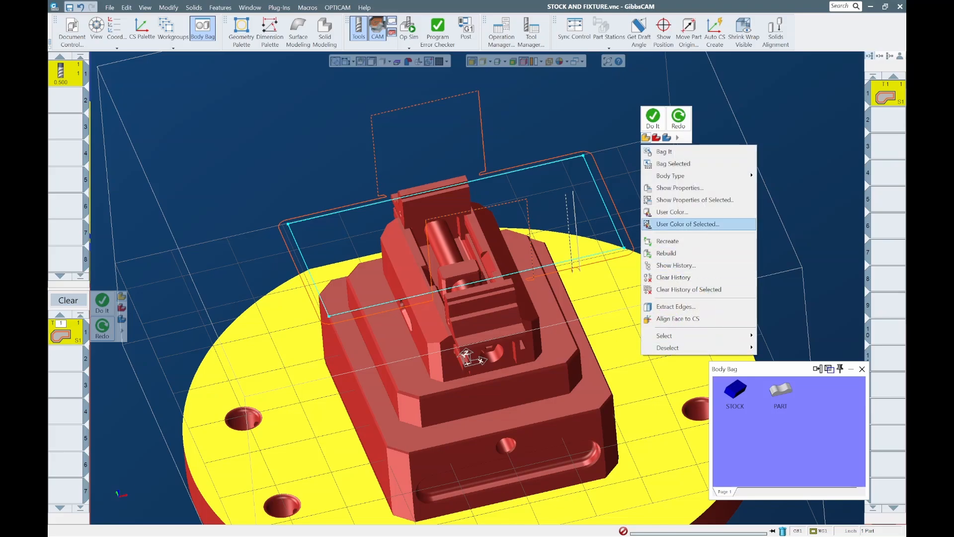
mouse_move(698, 176)
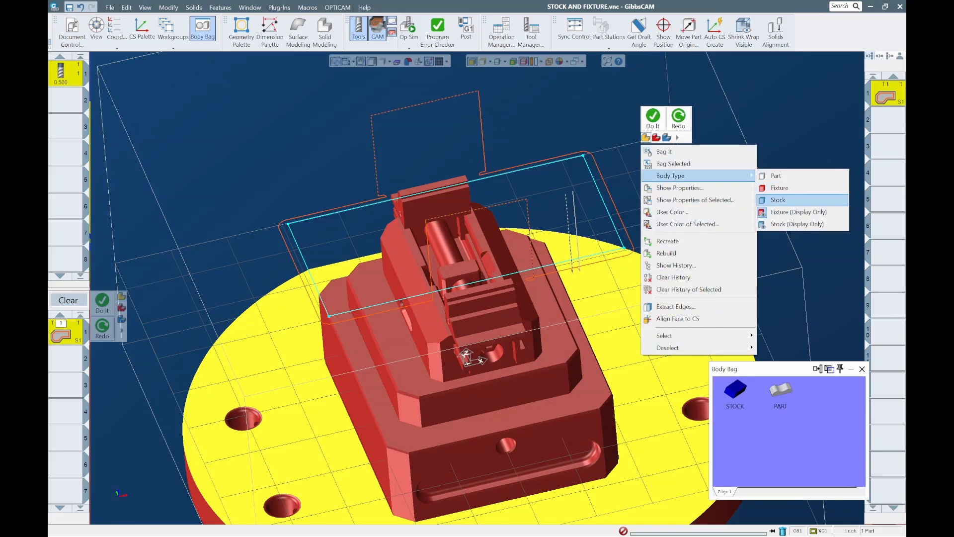
click(800, 212)
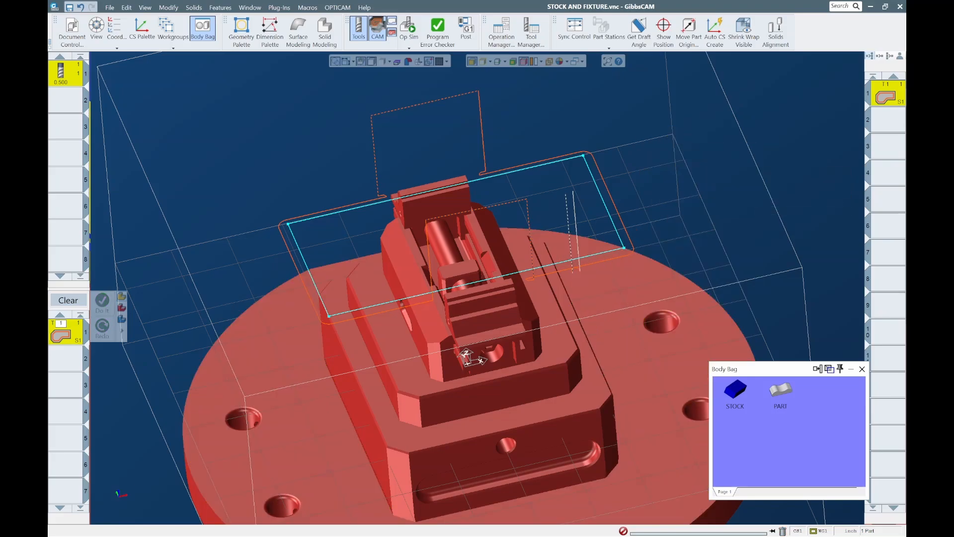
- Regenerate the contour toolpath with the display-only fixture bodies and examine its retracts around the near jaw
click(571, 259)
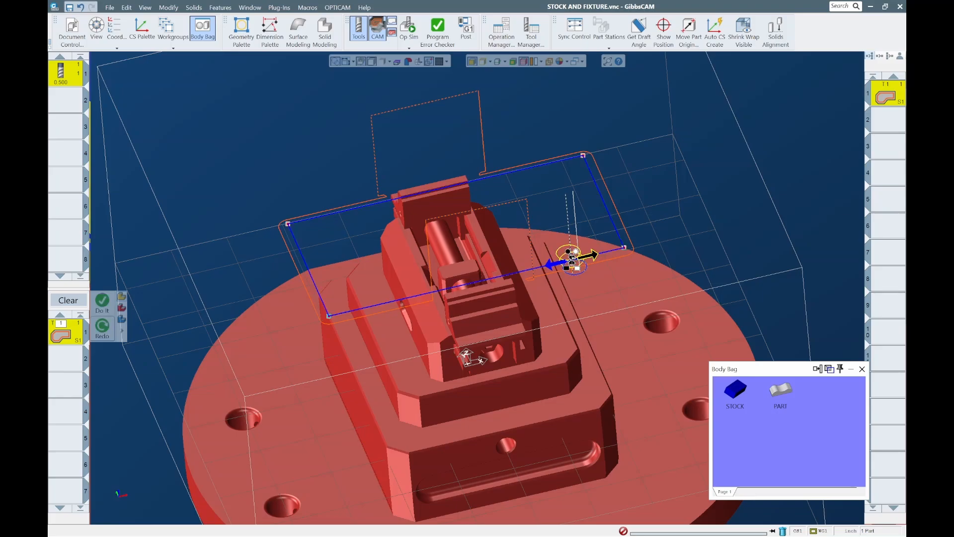
click(102, 328)
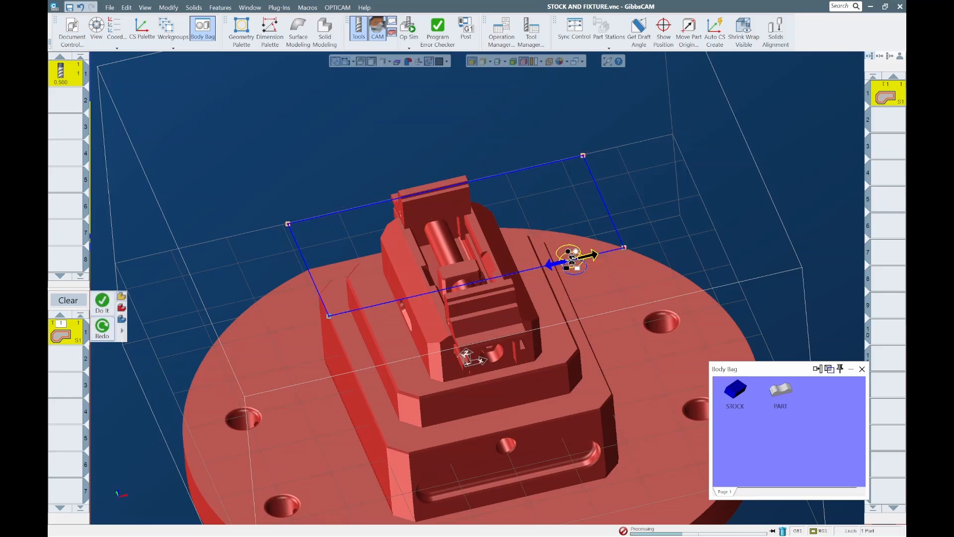
scroll(515, 288, up, 8)
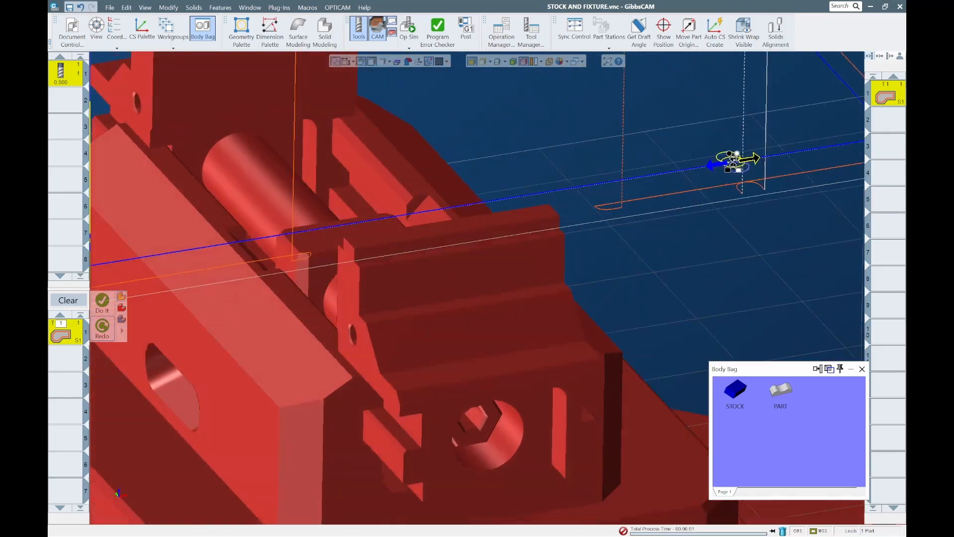
mouse_move(515, 289)
middle_down()
mouse_move(539, 264)
mouse_move(524, 304)
middle_up()
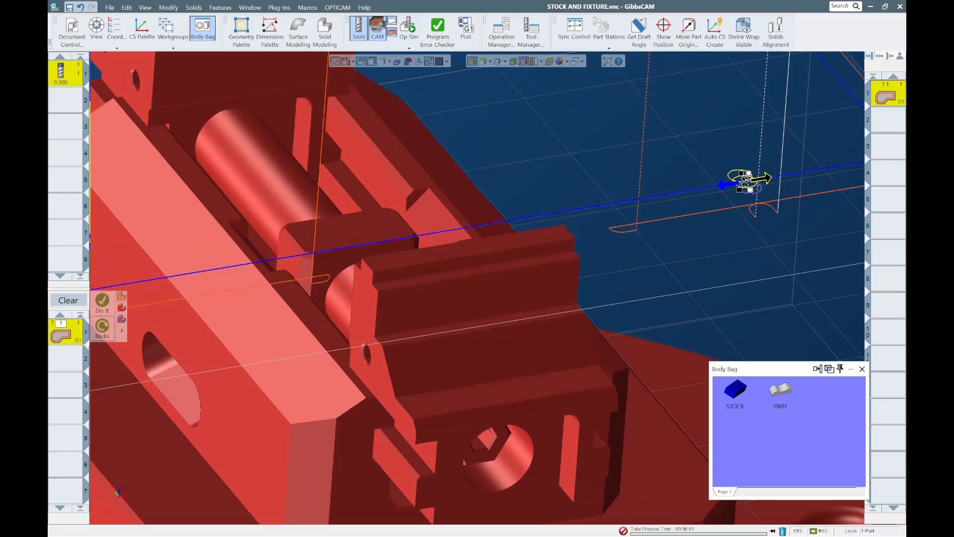
scroll(423, 405, down, 5)
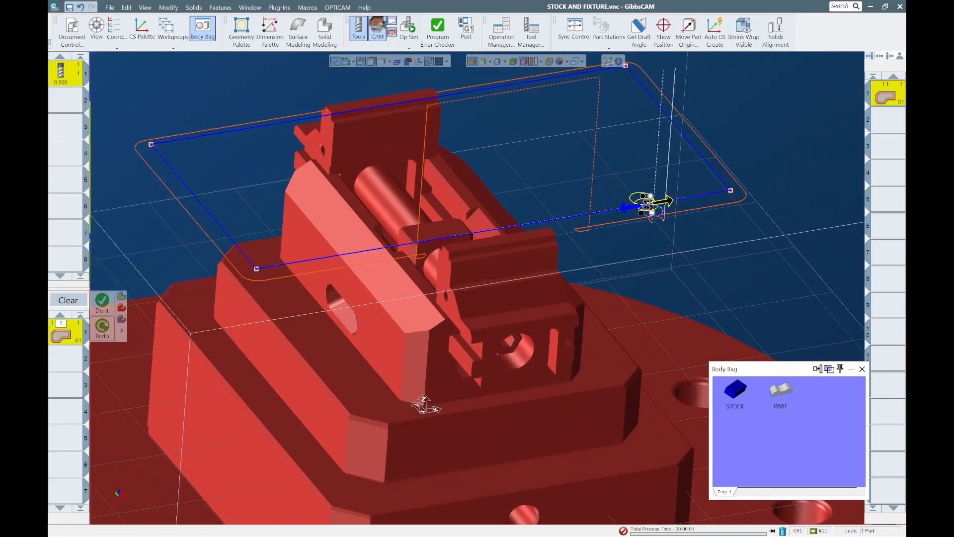
- Review the Contour process settings, including the solids and entry/exit options, and close them without changes
double_click(66, 331)
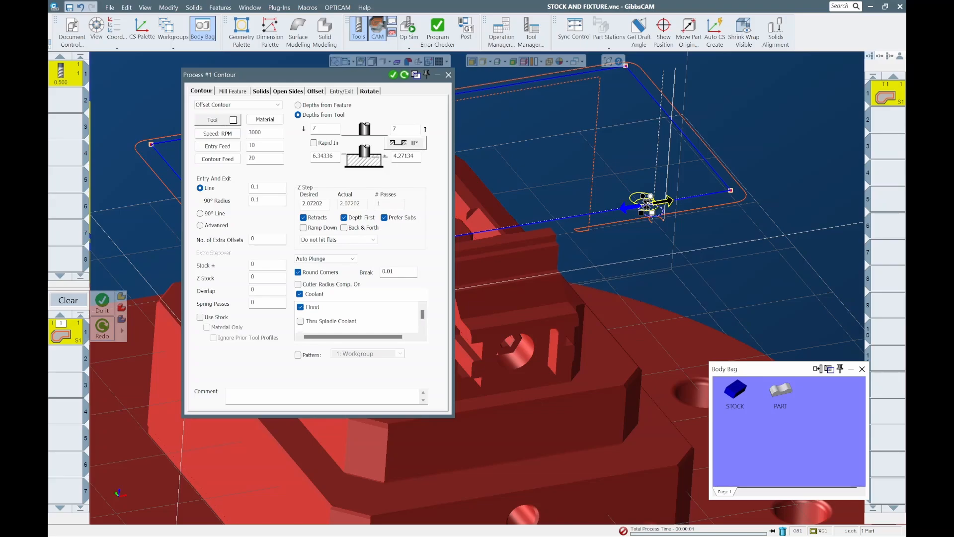
key(ctrl+Tab)
key(ctrl+Tab)
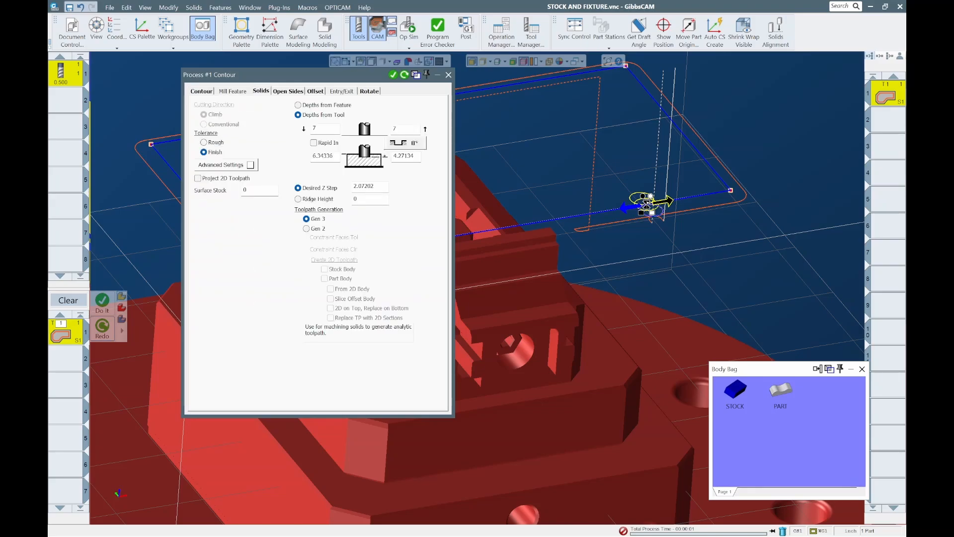
key(ctrl+Tab)
key(ctrl+Tab)
key(ctrl+Tab)
key(ctrl+Tab)
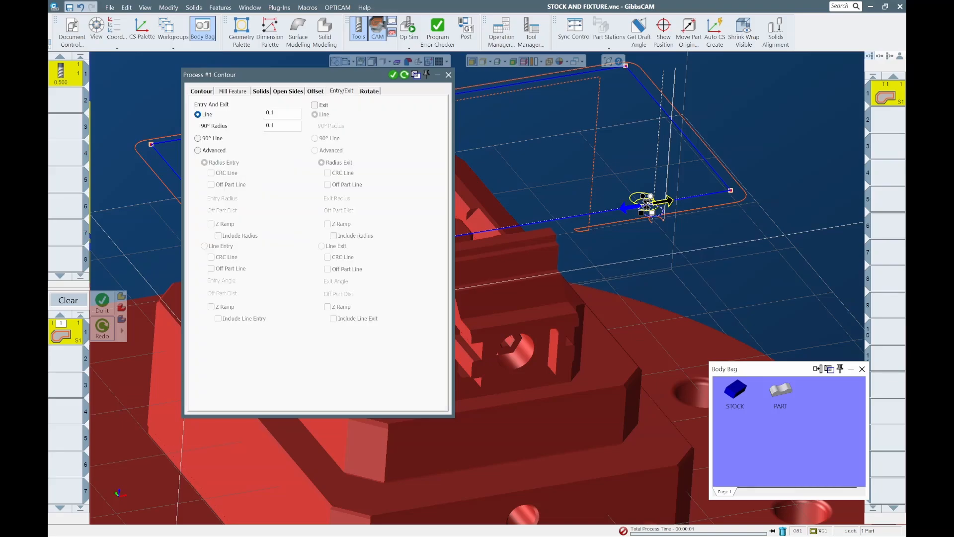
click(448, 74)
- Set the vise's far jaw to the Fixture (Display Only) body type and put it into the Body Bag
click(385, 135)
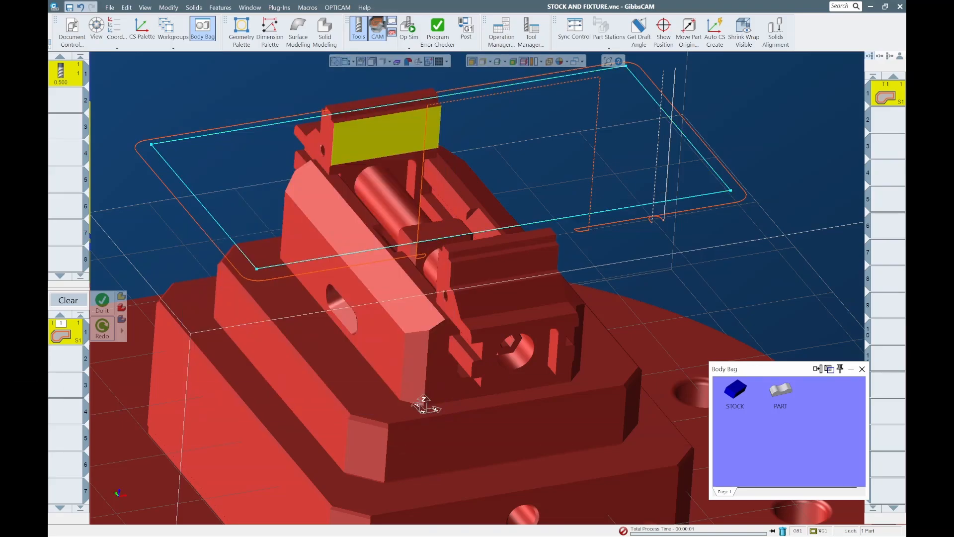
right_click(357, 139)
mouse_move(386, 169)
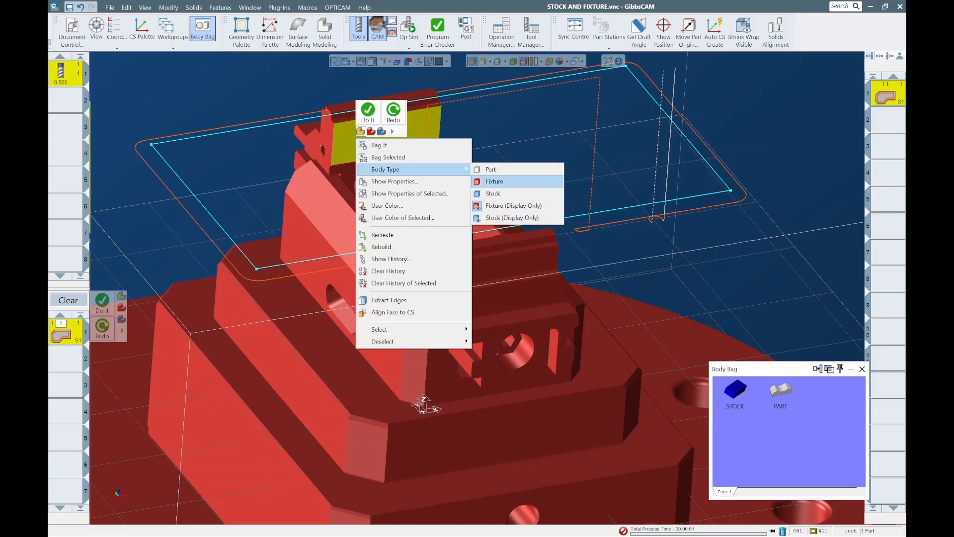
click(514, 205)
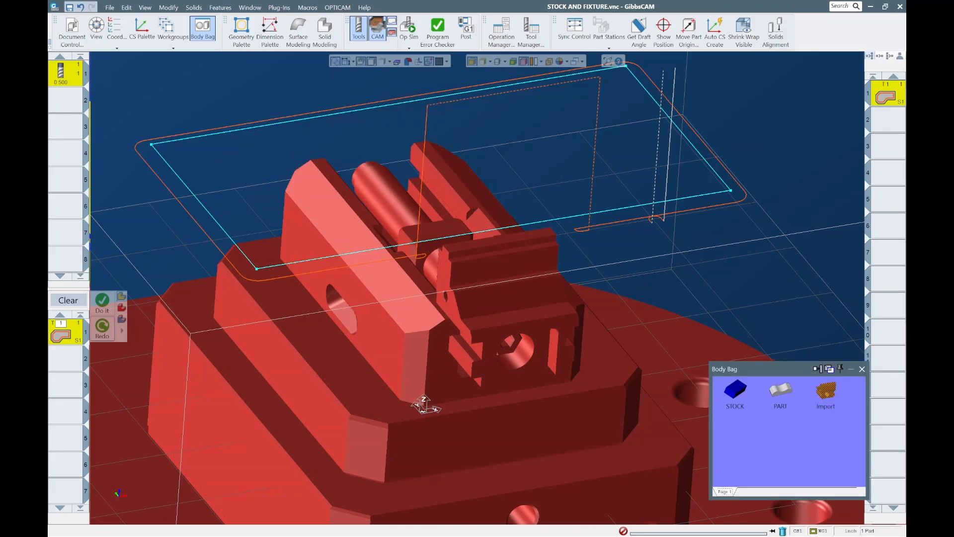
- Set the vise's near jaw to the Fixture (Display Only) body type and put it into the Body Bag
right_click(507, 264)
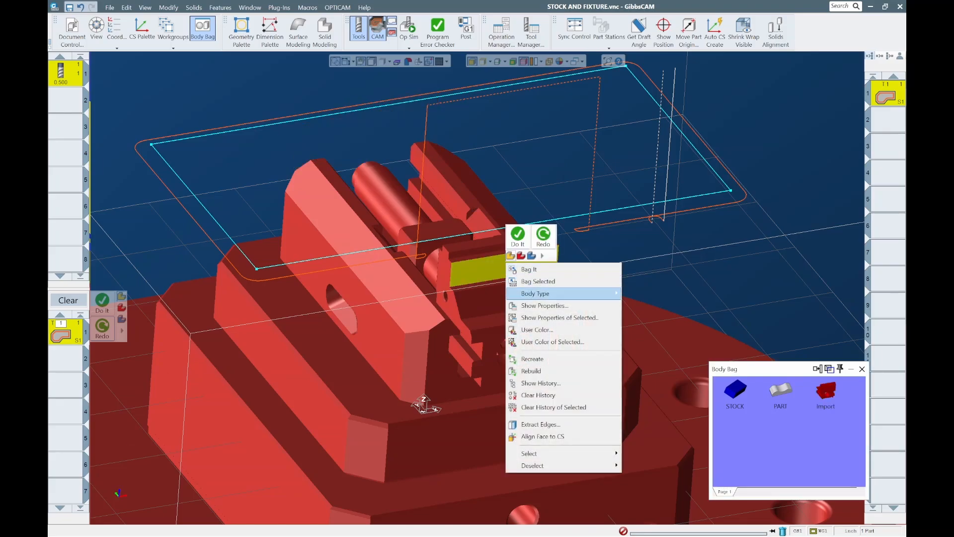
mouse_move(561, 293)
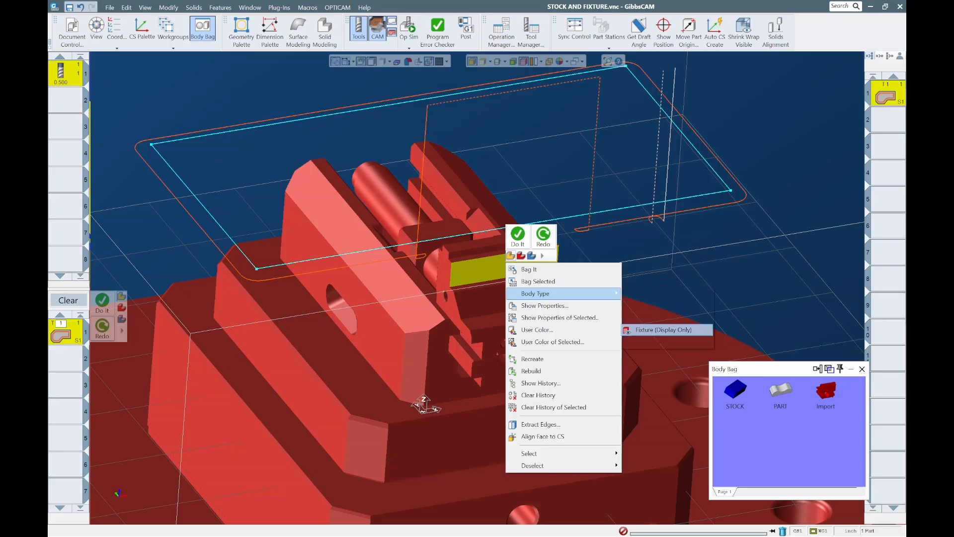
click(663, 330)
double_click(504, 280)
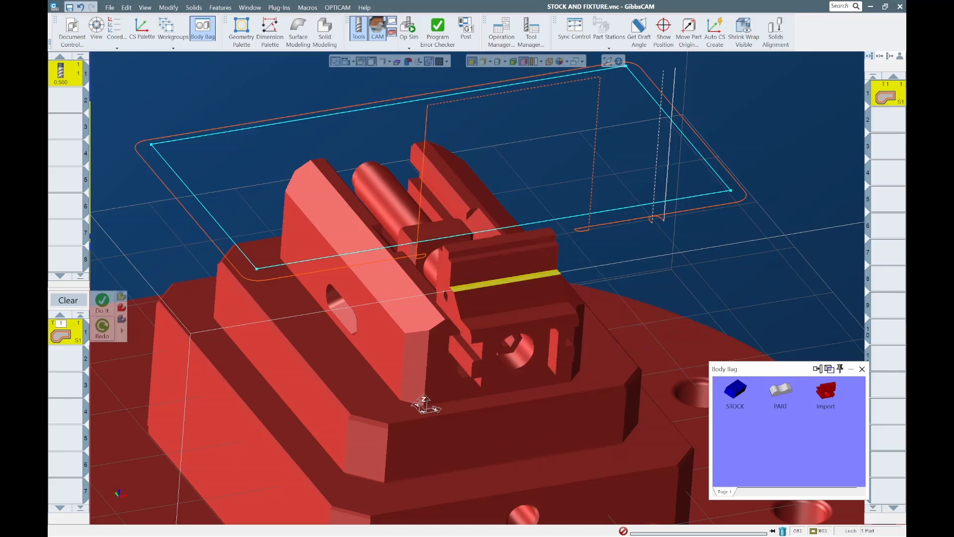
- Set the vise body with its round base to Fixture (Display Only) and put it into the Body Bag
click(366, 246)
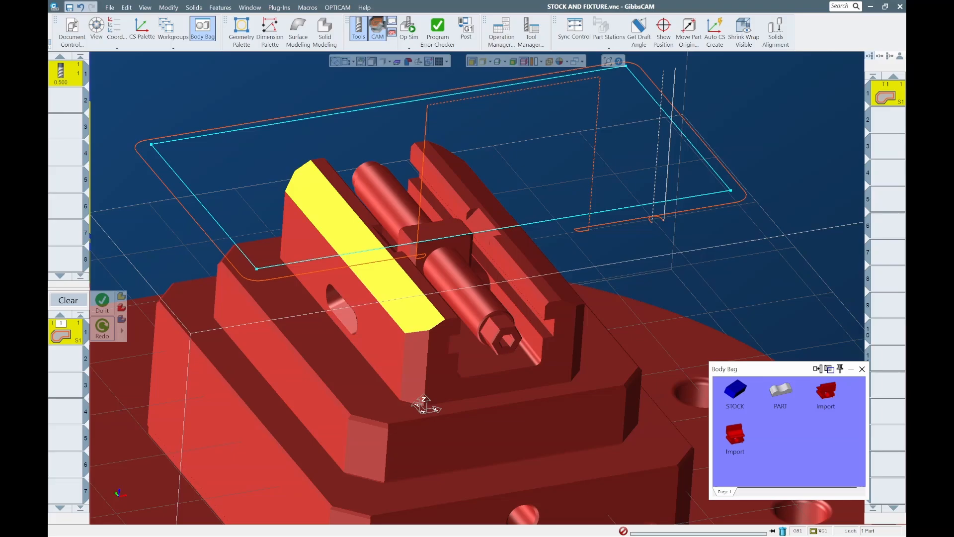
click(420, 397)
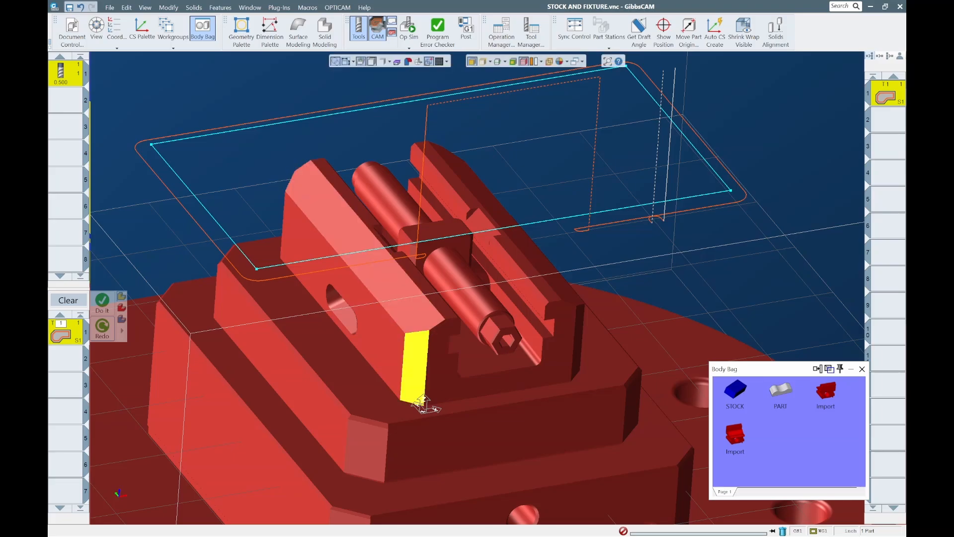
double_click(420, 397)
right_click(504, 215)
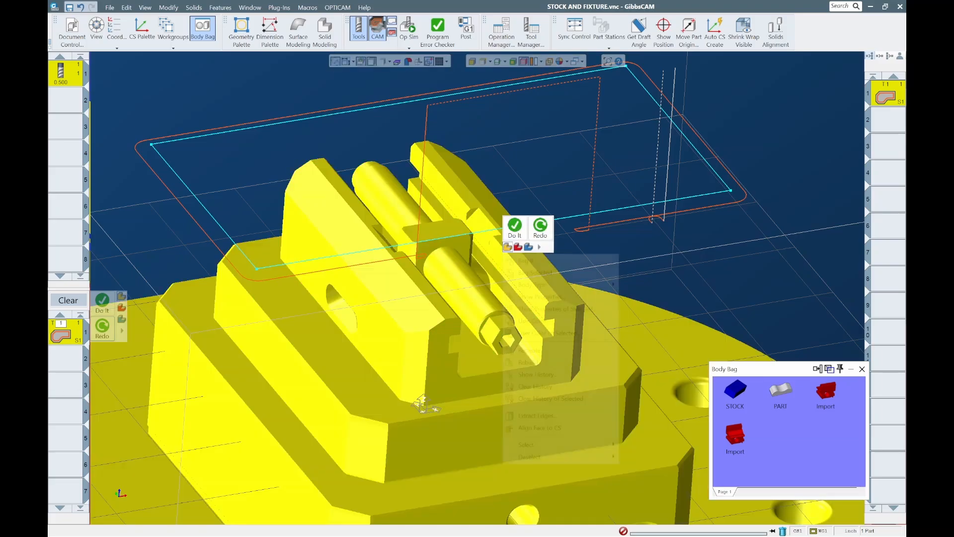
mouse_move(557, 284)
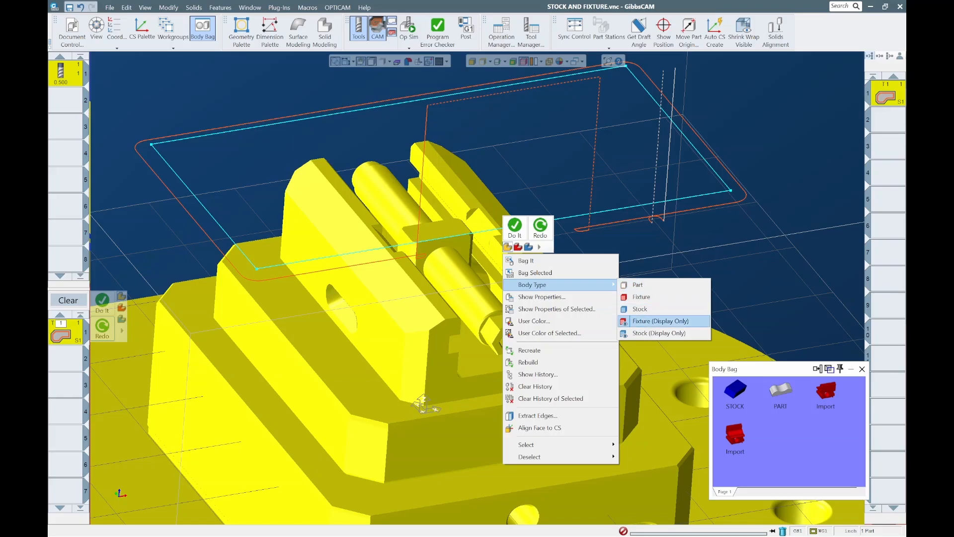
click(655, 321)
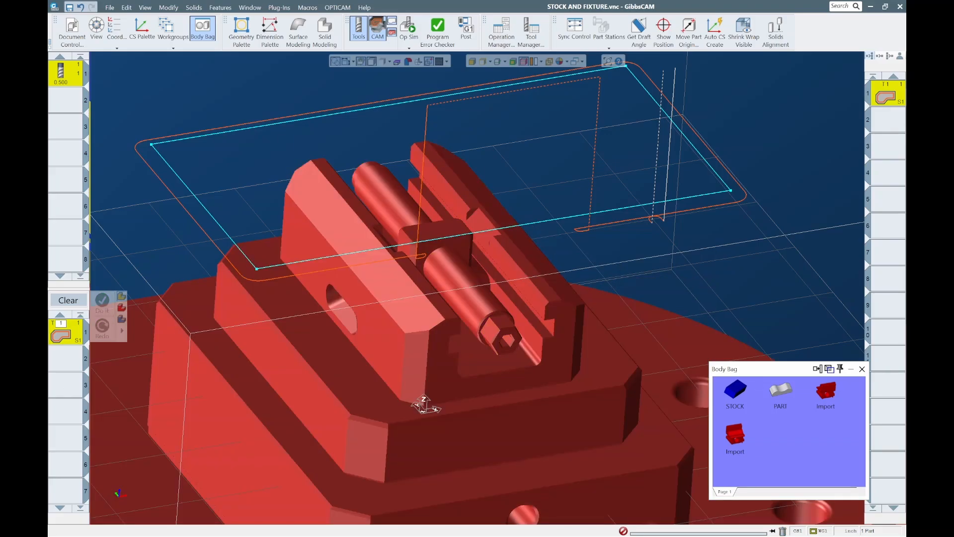
double_click(655, 321)
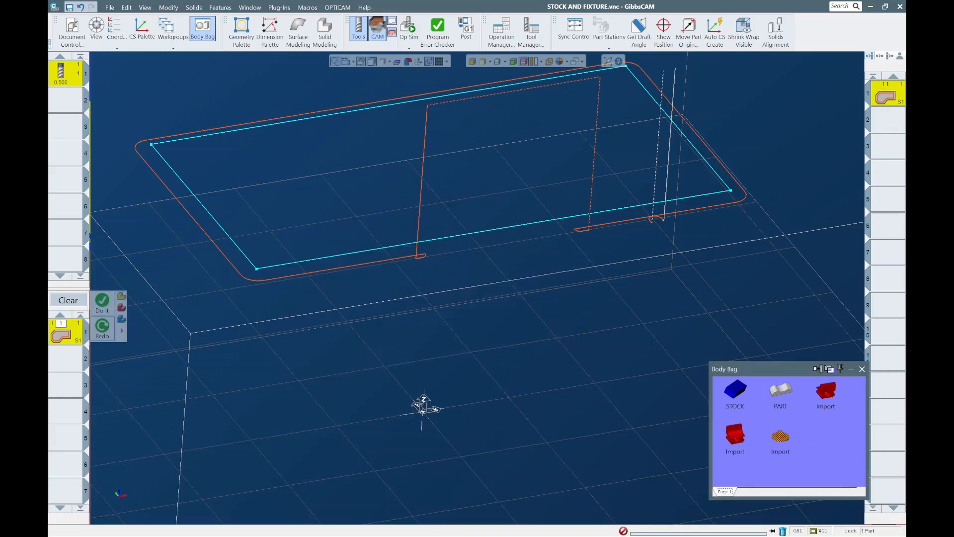
- Take the far jaw out of the Body Bag, set it to Fixture (Display Only), and put it back
double_click(826, 390)
right_click(371, 145)
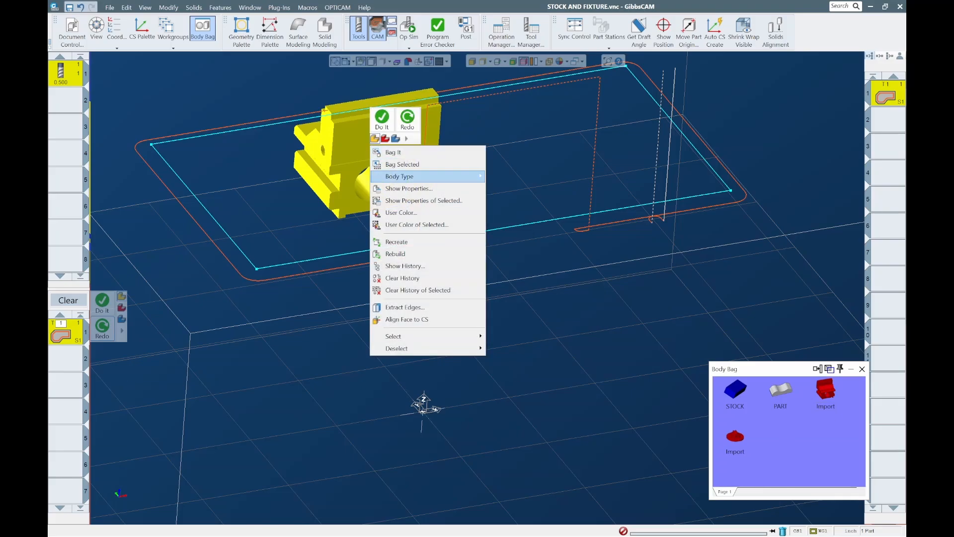
mouse_move(422, 177)
click(526, 213)
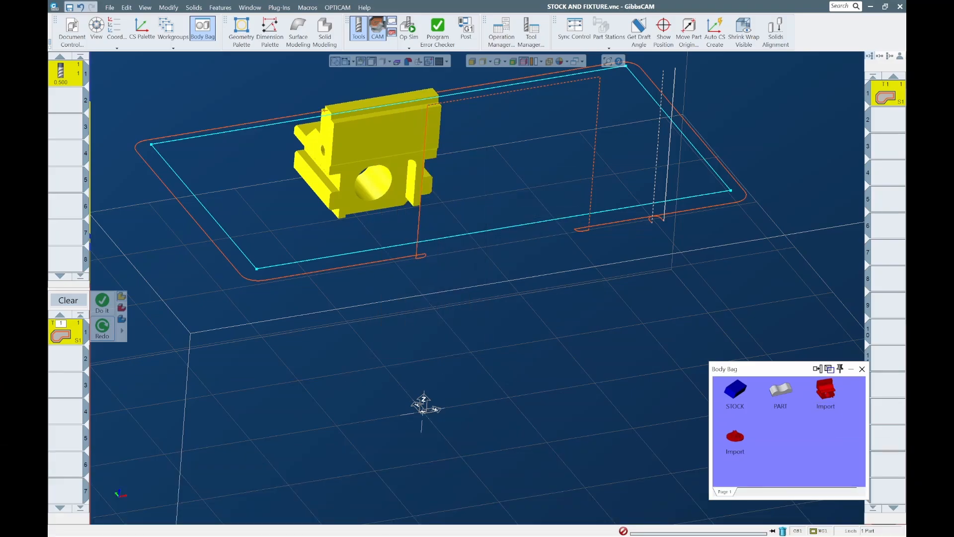
double_click(325, 111)
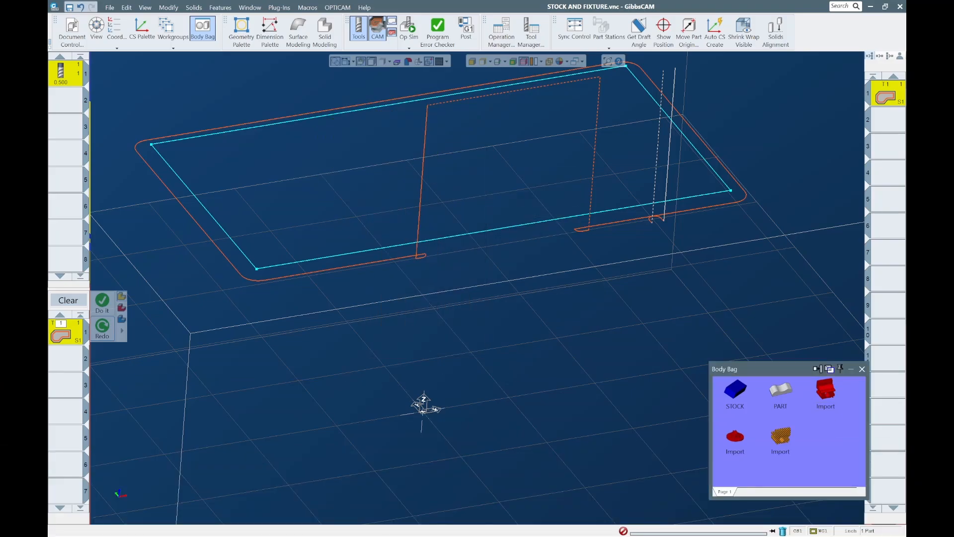
- Take the near jaw out of the Body Bag, set it to Fixture (Display Only), and regenerate the contour toolpath
double_click(825, 389)
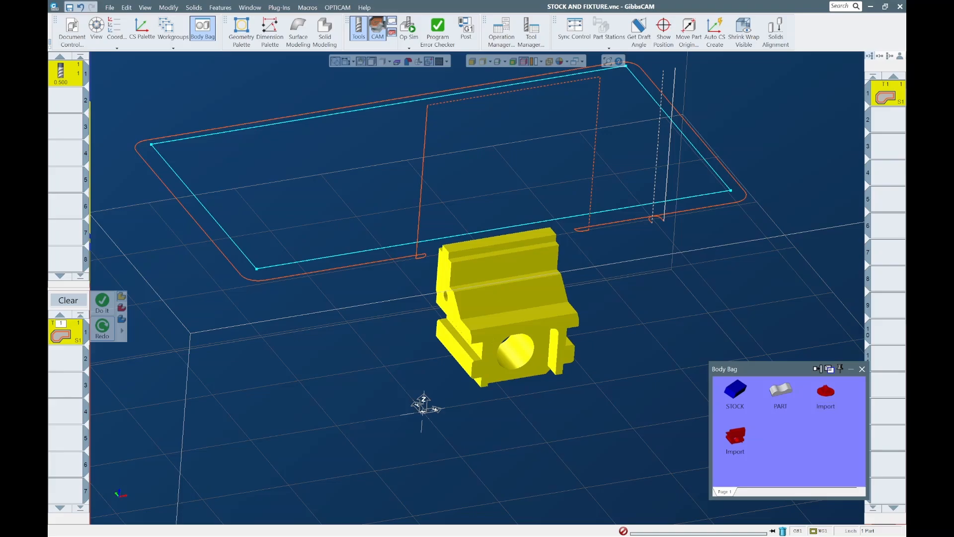
right_click(484, 250)
mouse_move(526, 317)
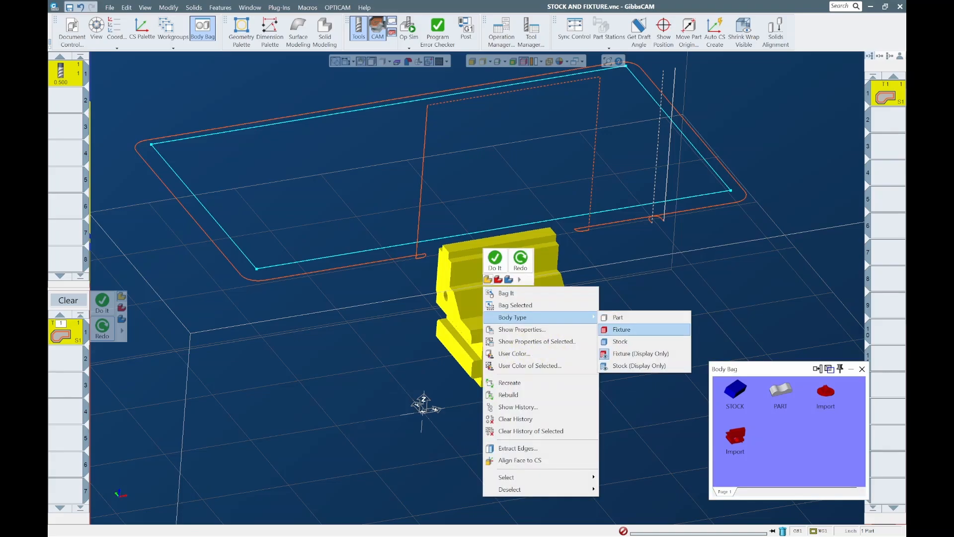
click(639, 353)
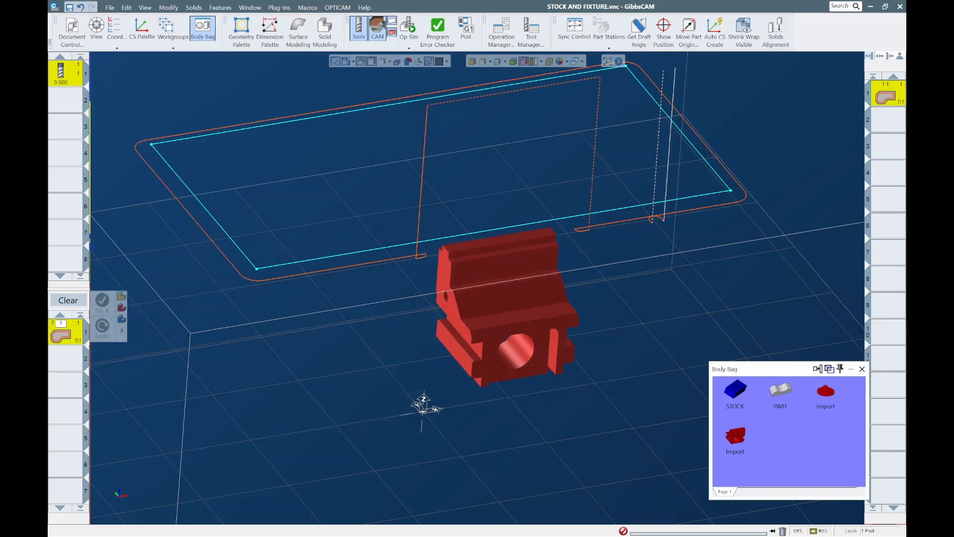
click(646, 205)
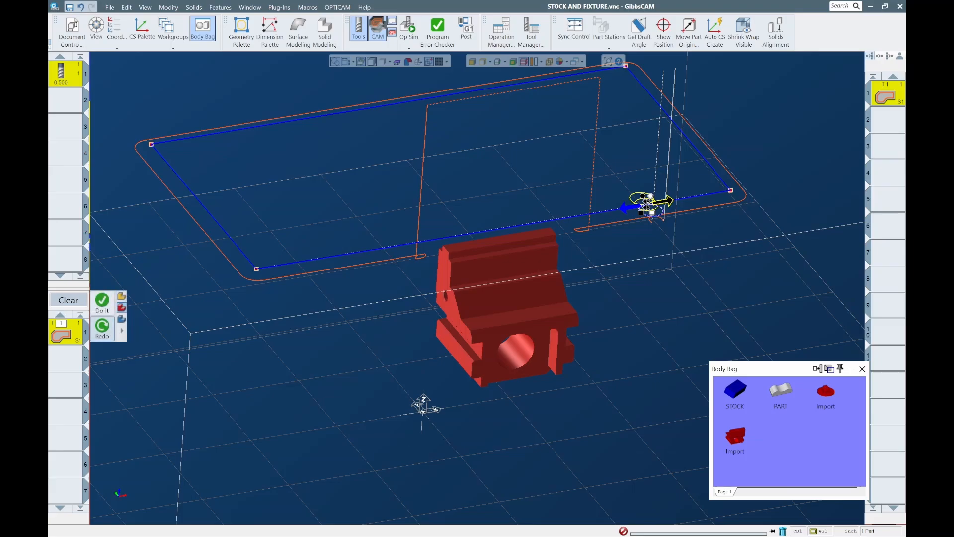
click(102, 328)
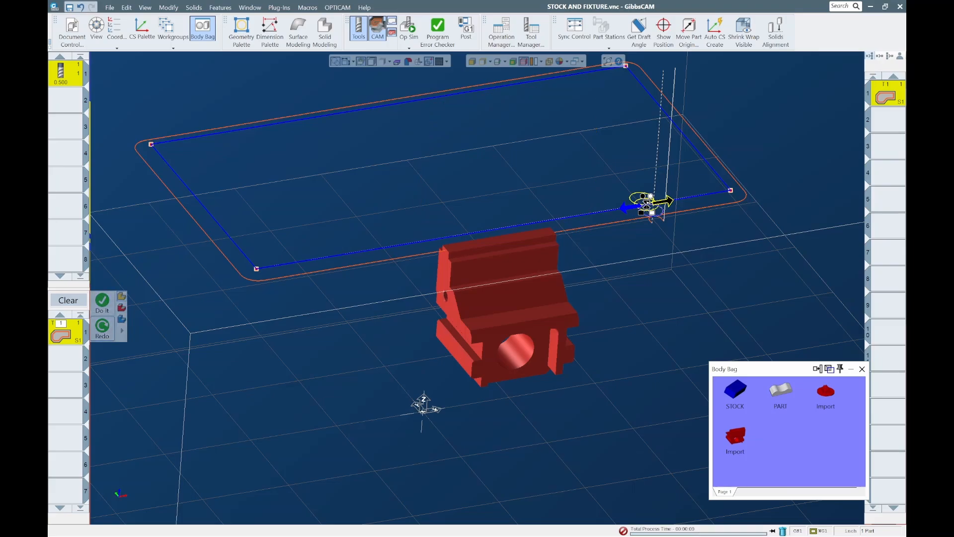
double_click(507, 306)
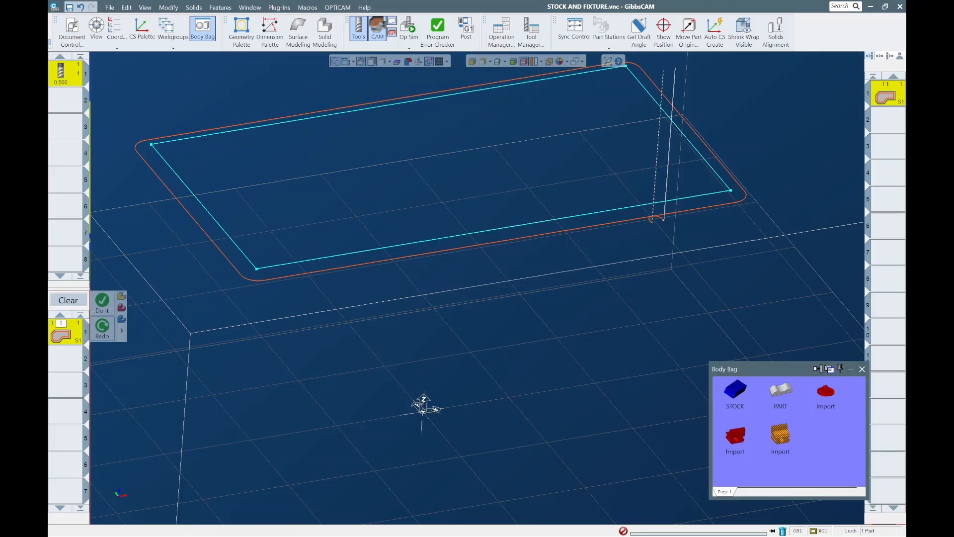
double_click(780, 434)
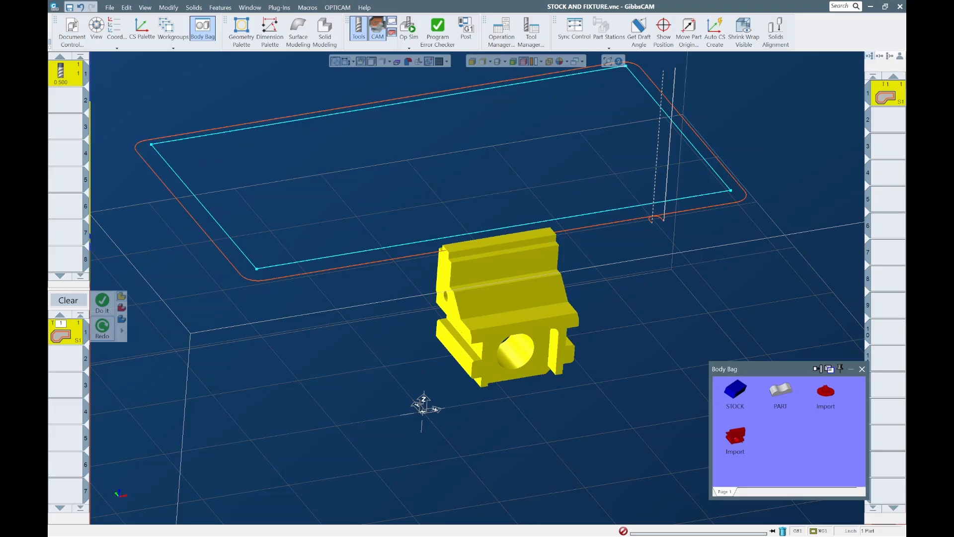
click(471, 61)
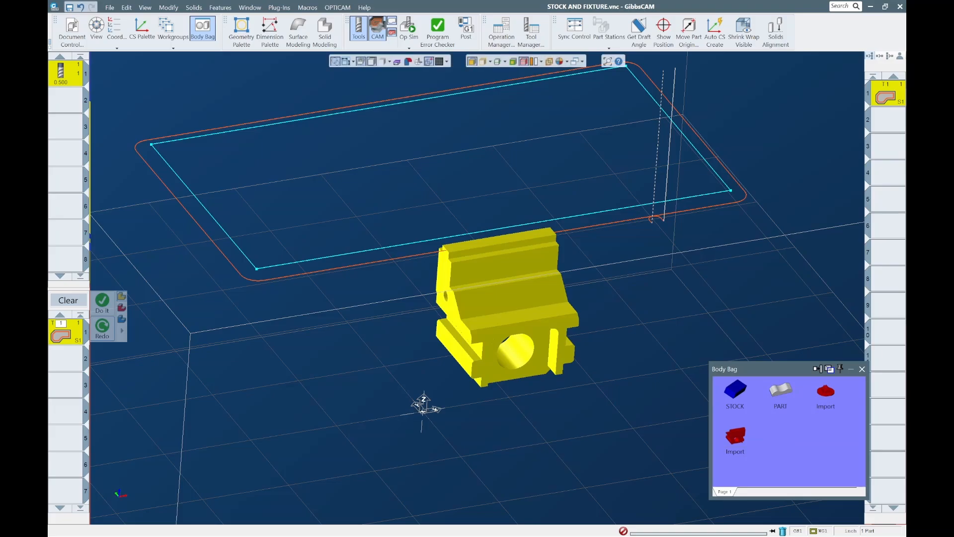
click(524, 324)
click(504, 266)
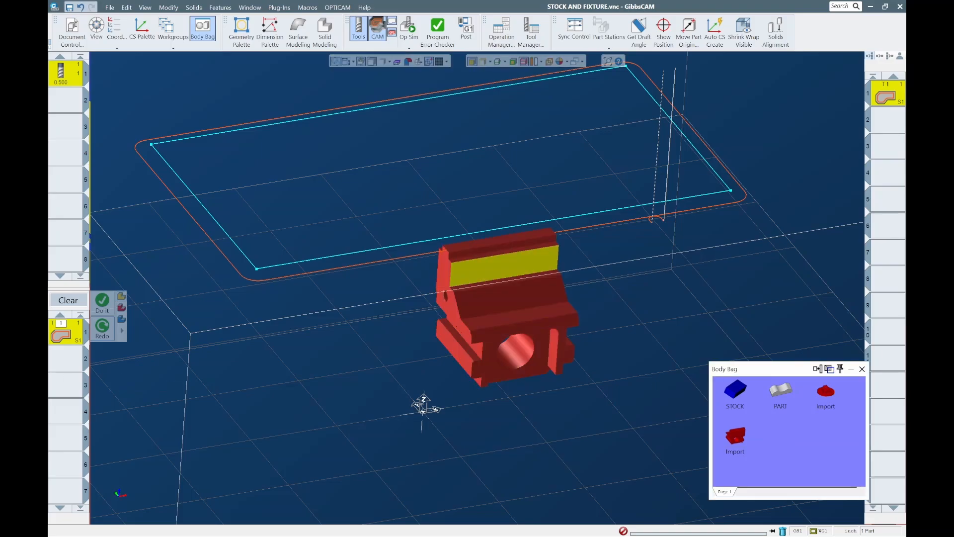
click(472, 61)
- Put the near jaw into the Body Bag, and bring both vise jaws back into the workspace
double_click(504, 293)
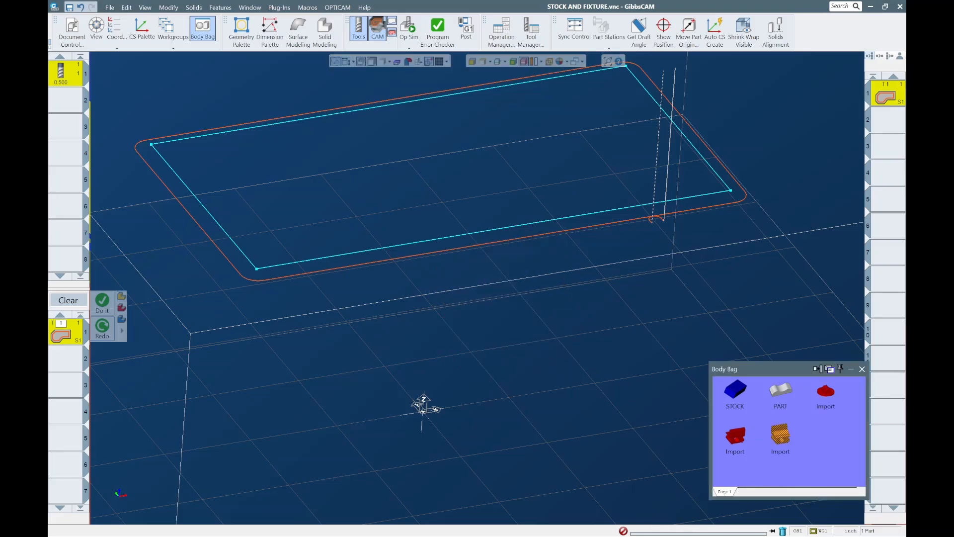
double_click(781, 434)
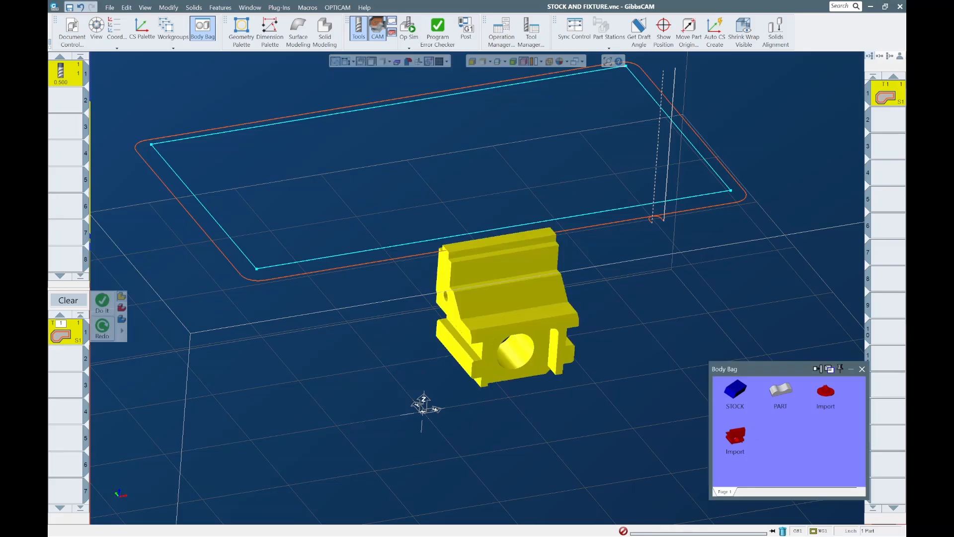
double_click(735, 435)
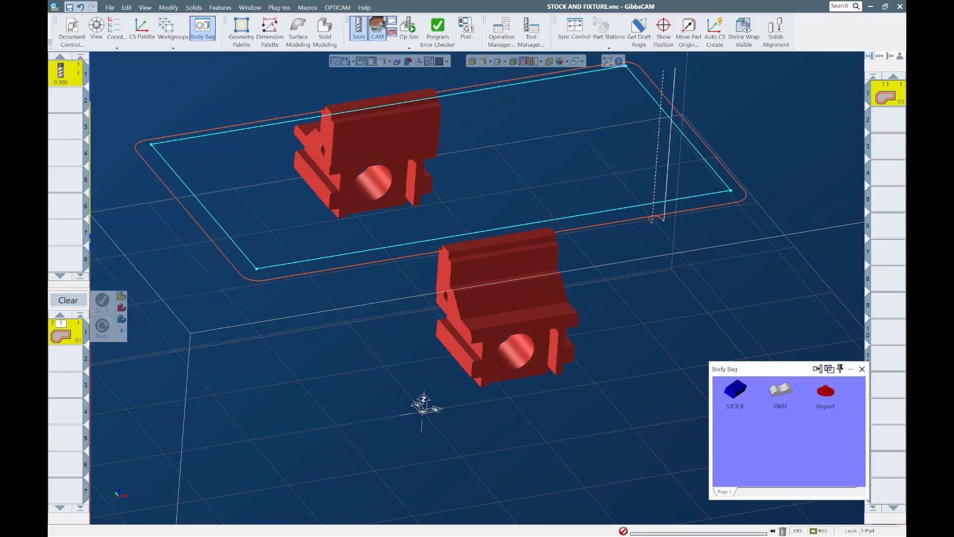
- Set the far vise jaw's body type to Fixture (Display Only)
drag(393, 214, 514, 295)
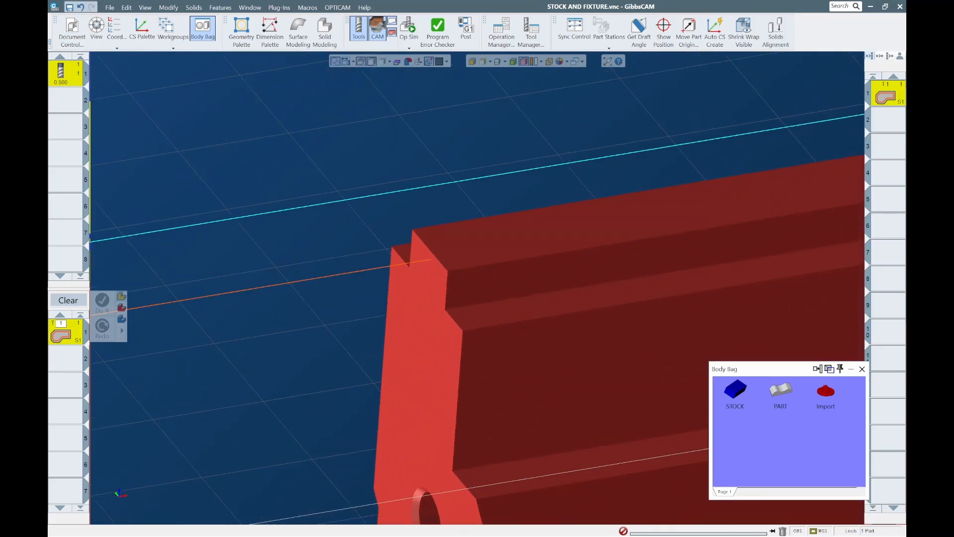
scroll(459, 239, down, 8)
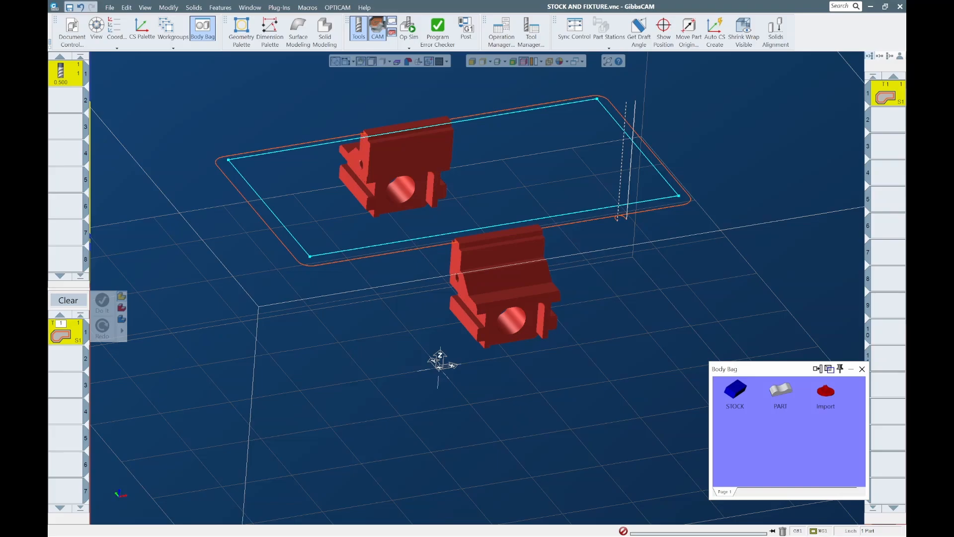
click(408, 155)
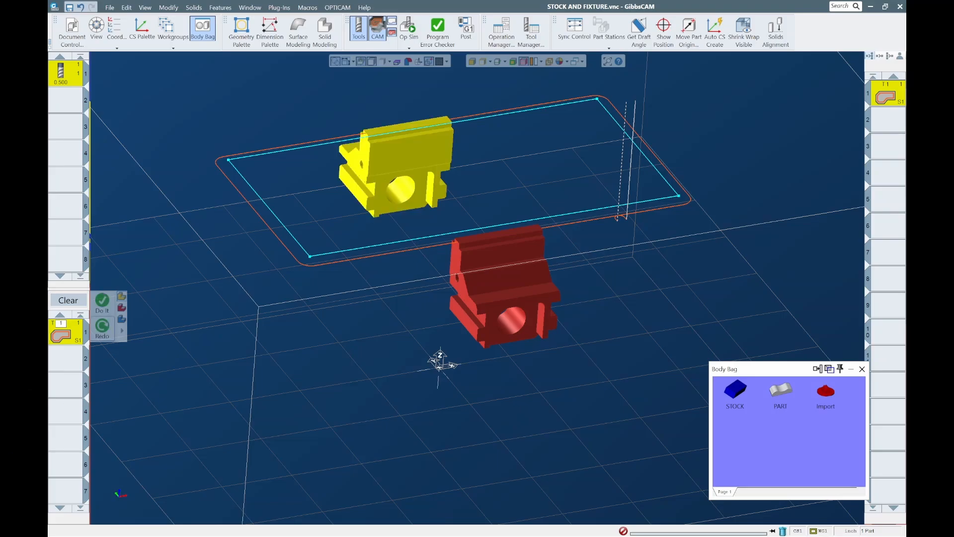
right_click(405, 122)
mouse_move(447, 189)
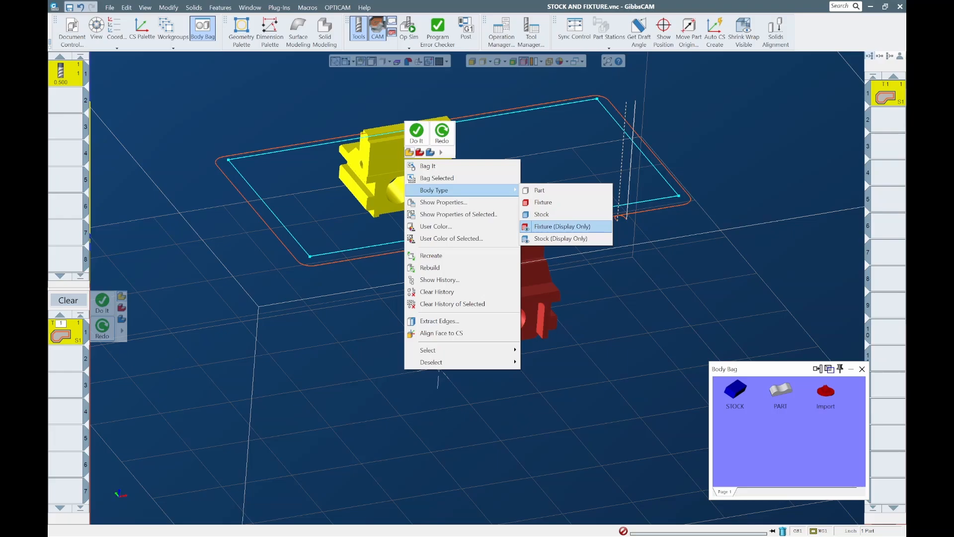
click(556, 227)
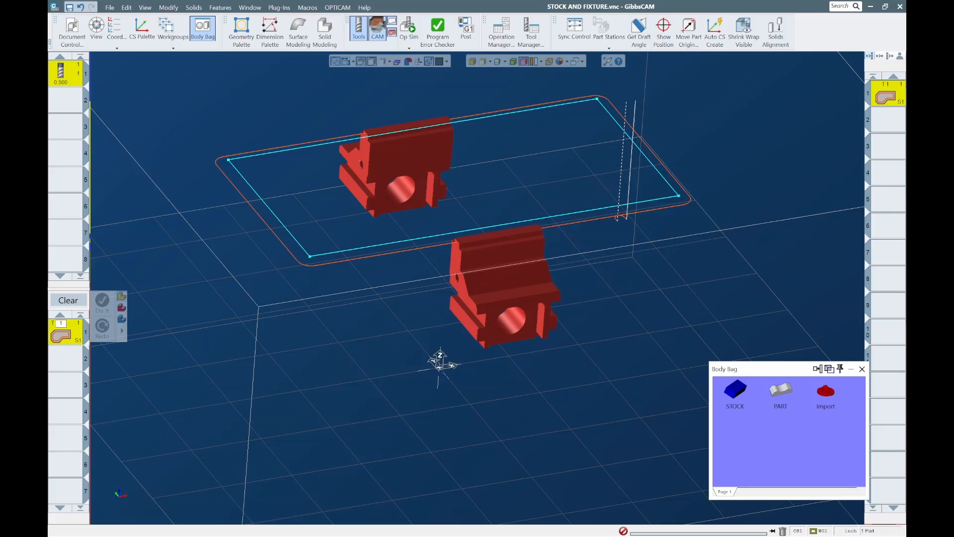
click(397, 164)
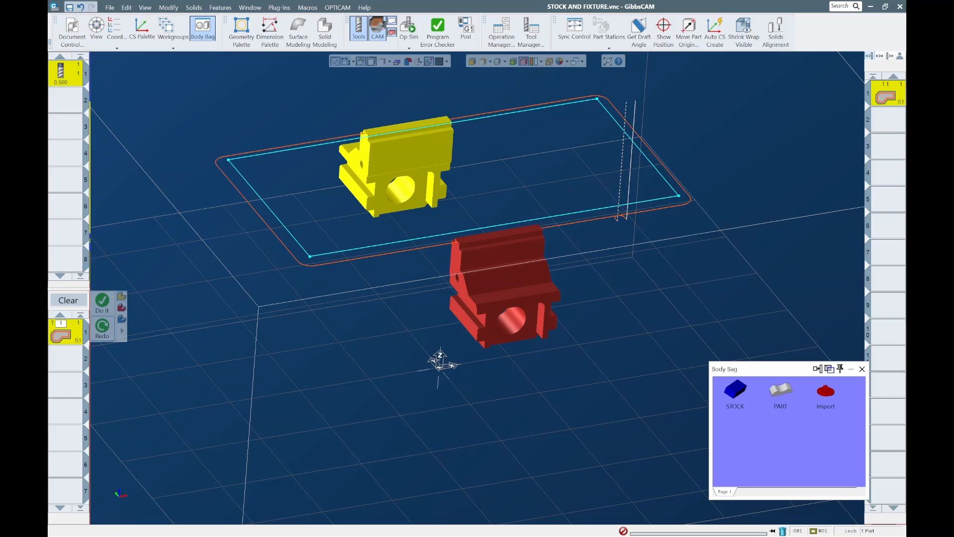
key(Escape)
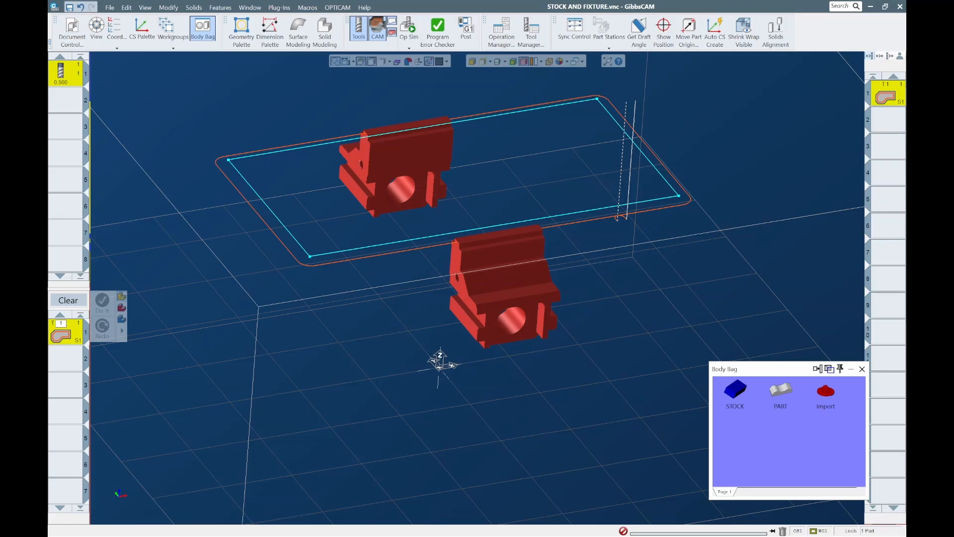
- Put the far and near vise jaws into the Body Bag
click(397, 164)
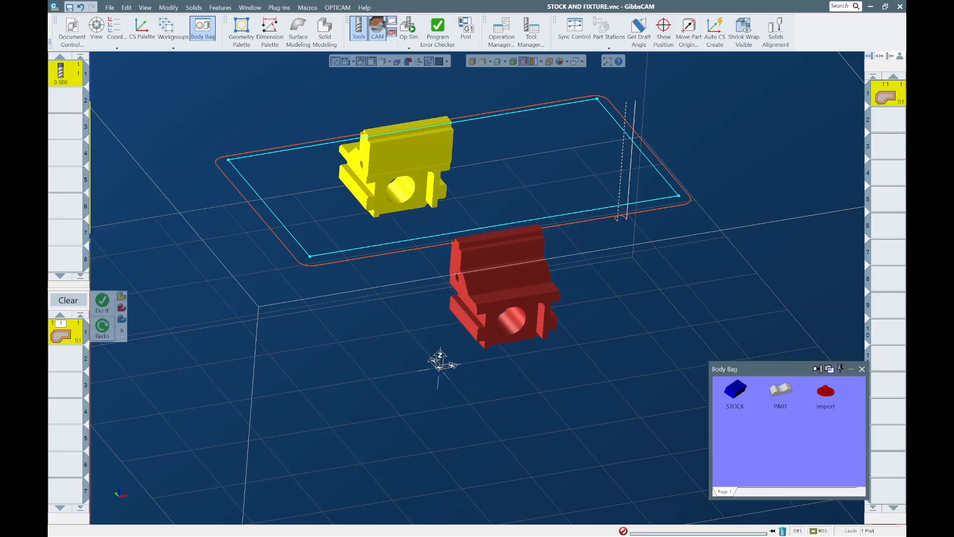
drag(397, 164, 736, 435)
click(502, 288)
drag(502, 289, 780, 435)
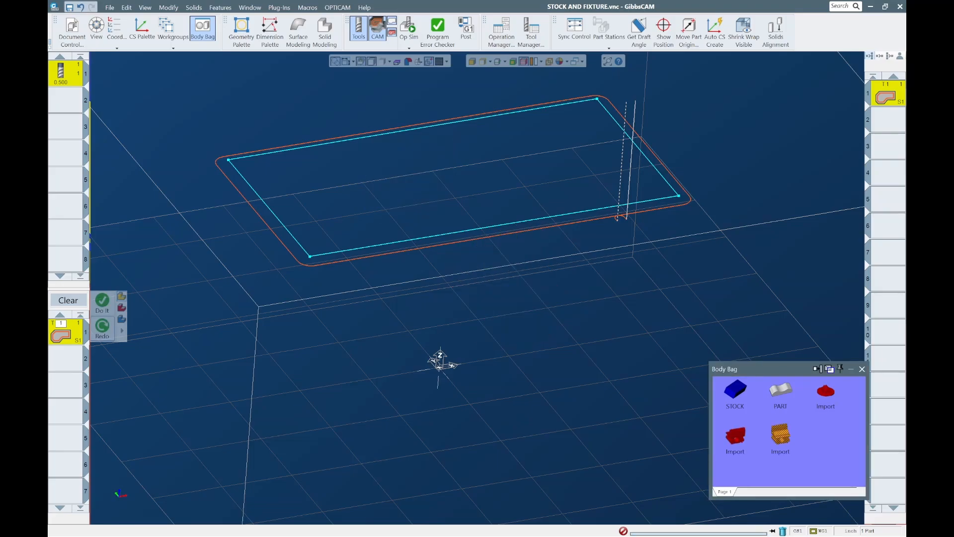
- Bring the STOCK body out of the Body Bag and set its body type to Stock
drag(736, 392, 448, 164)
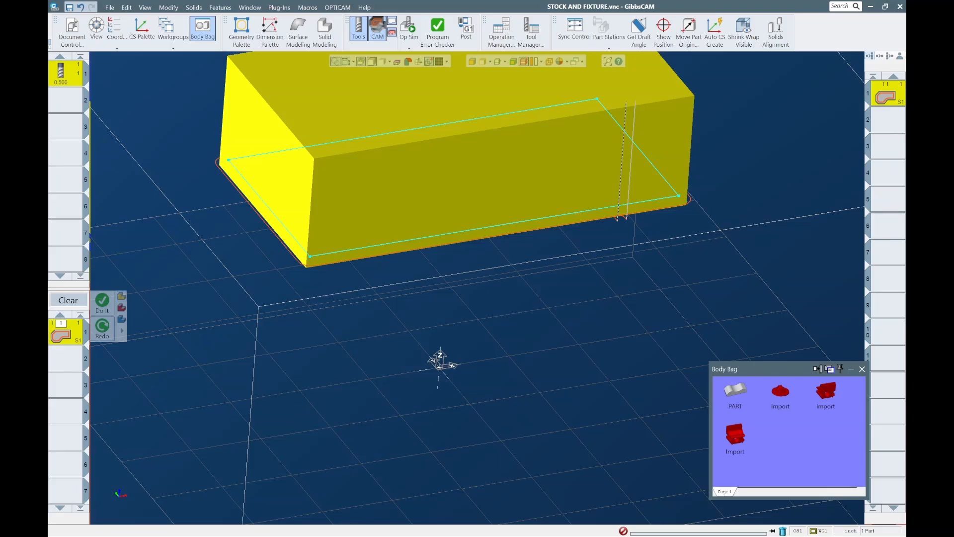
key(ctrl+f)
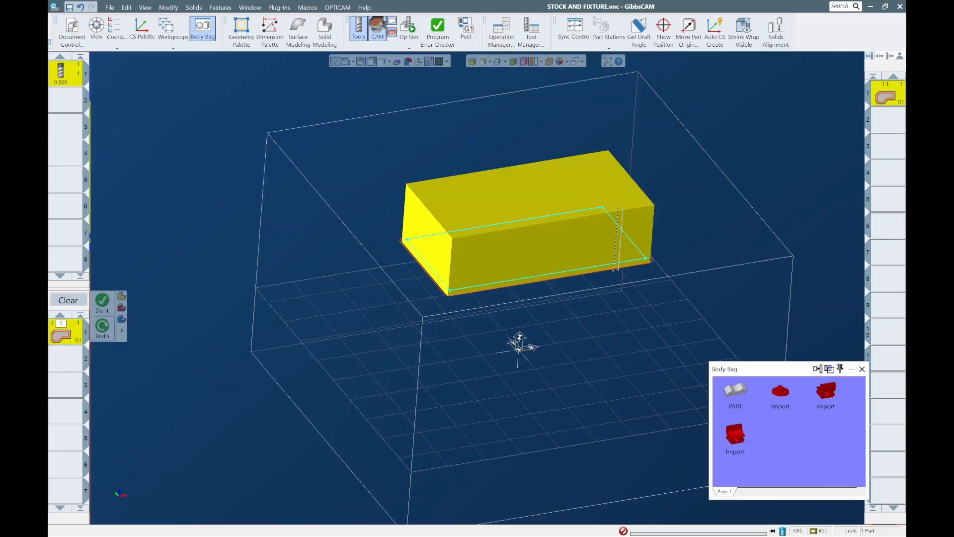
right_click(492, 148)
mouse_move(522, 217)
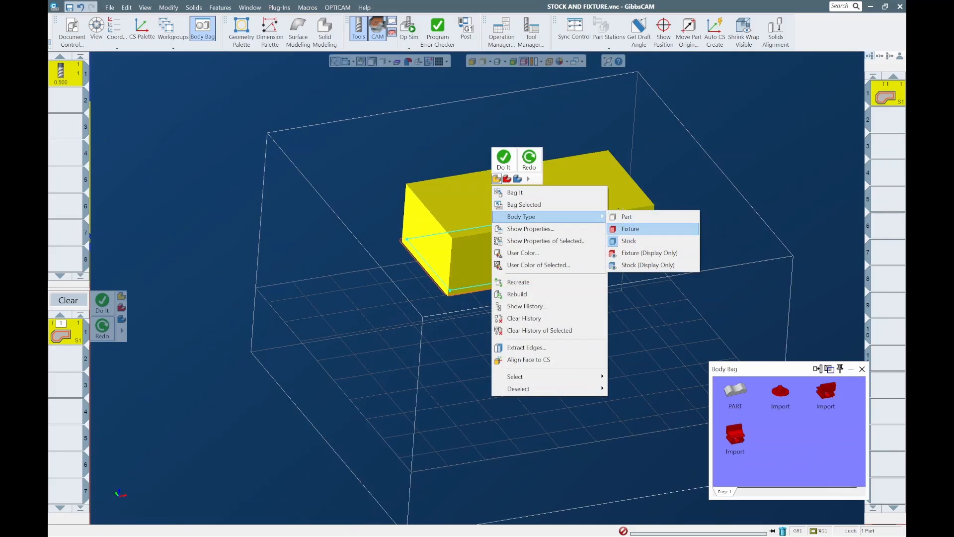
click(629, 241)
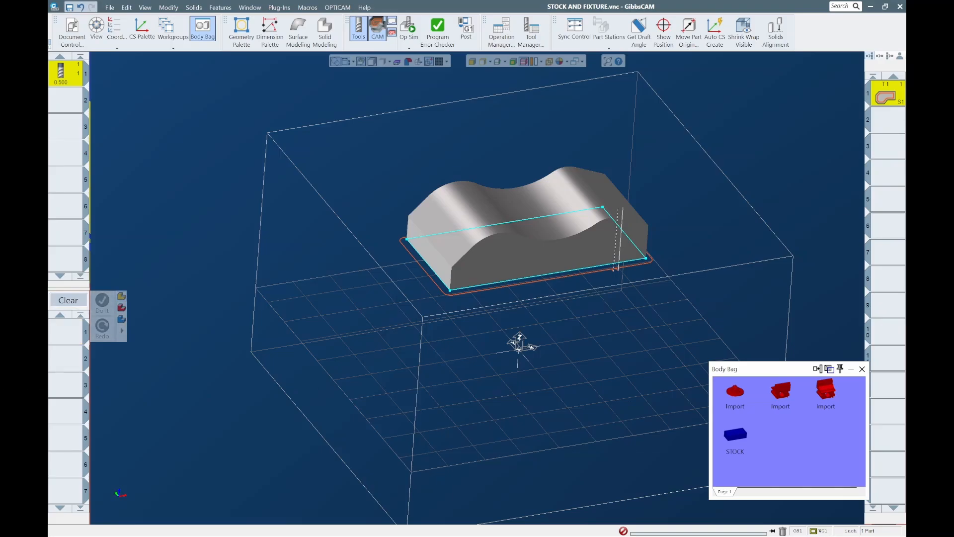
- Select the part body and add a VoluMill process using the 0.500 tool
key(ctrl+a)
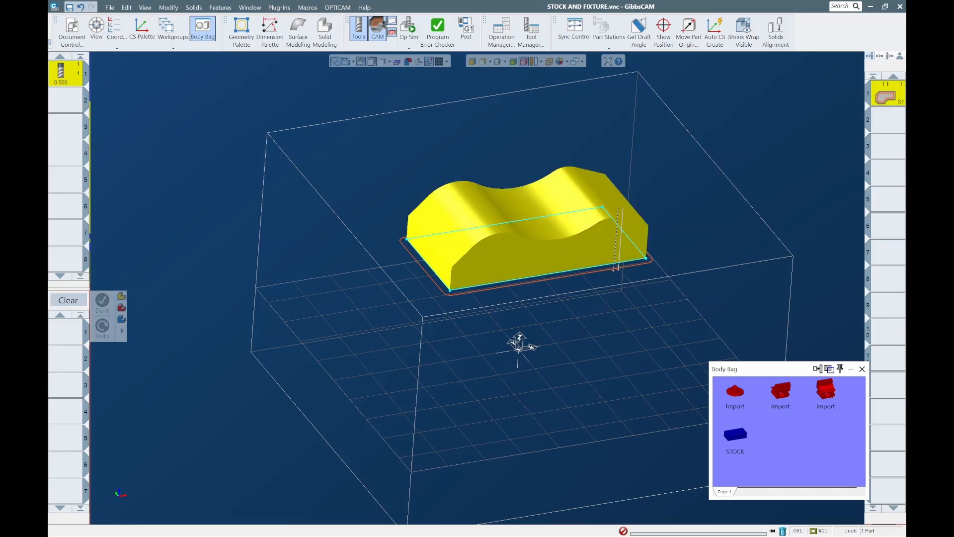
drag(65, 72, 66, 331)
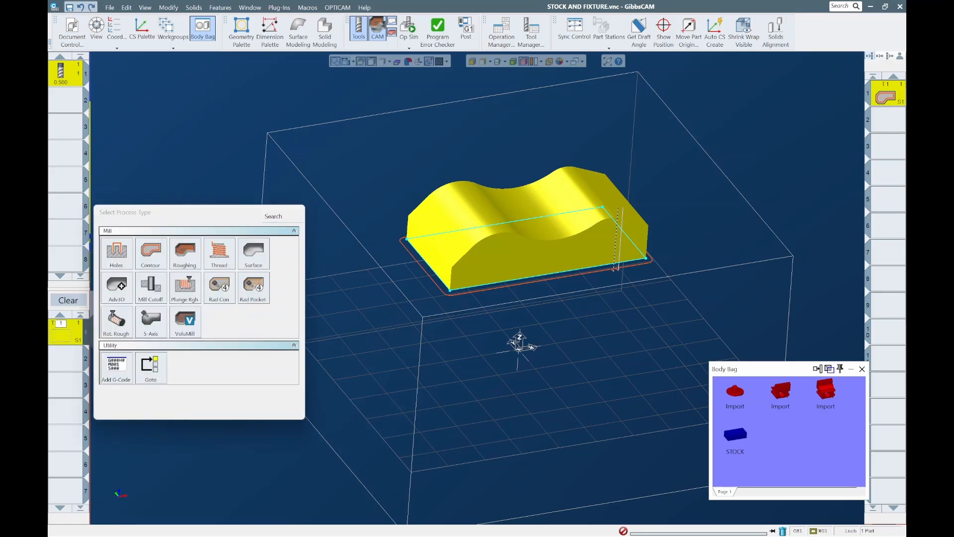
click(185, 320)
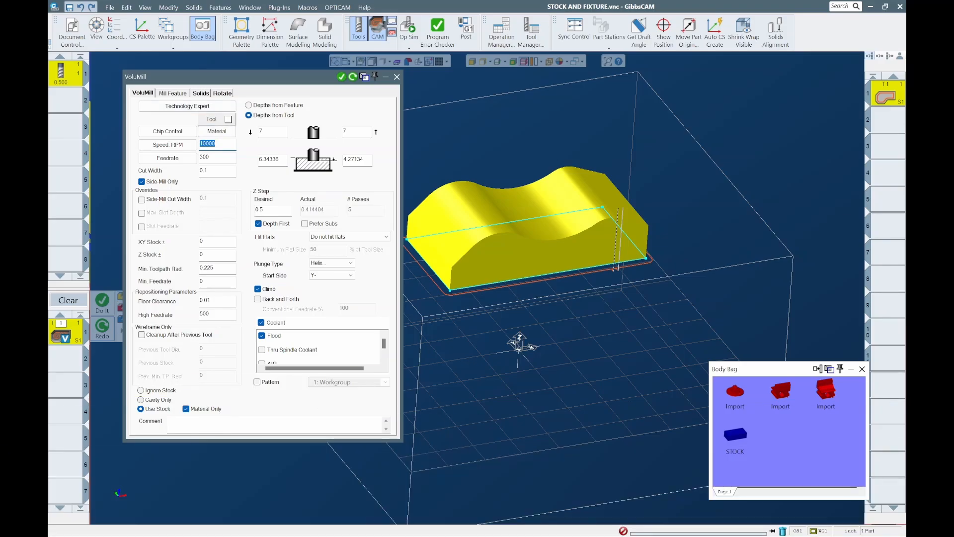
- Set the VoluMill process to Ignore Stock with a surface Z of 6.5, and generate its toolpath
click(140, 390)
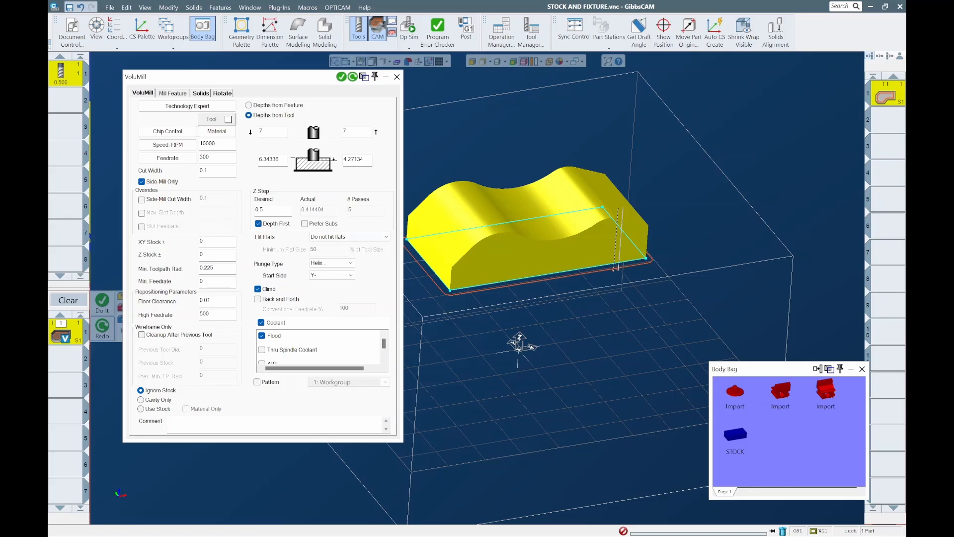
double_click(272, 159)
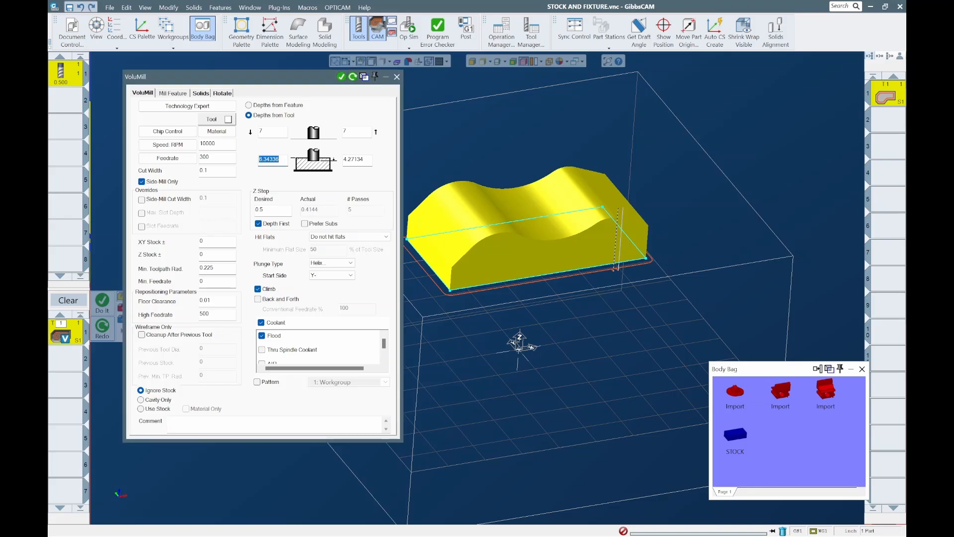
text(6.5)
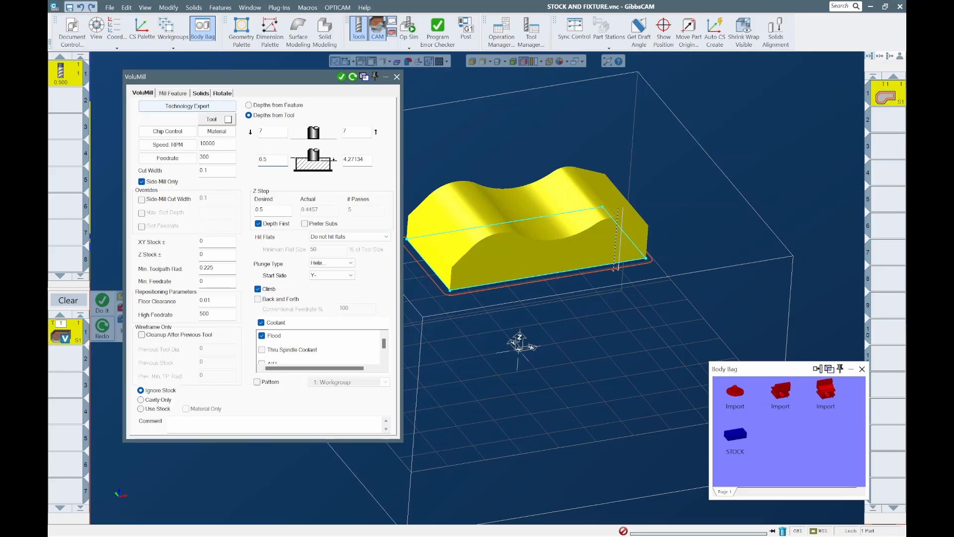
key(Return)
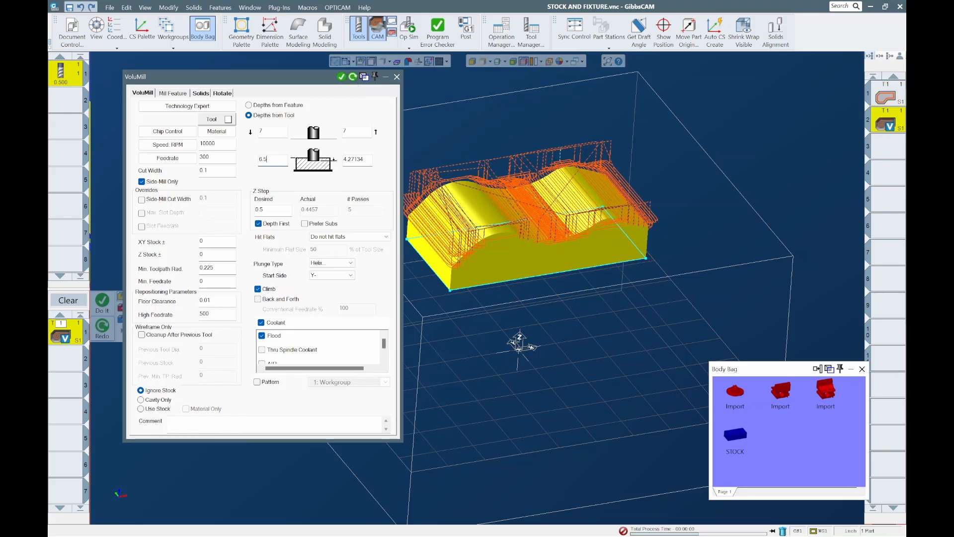
- Examine the VoluMill toolpath around the part's curved top surface from several angles
scroll(598, 288, down, 3)
drag(457, 181, 616, 303)
middle_drag(616, 302, 592, 276)
scroll(591, 276, down, 3)
scroll(591, 276, up, 3)
scroll(592, 276, up, 3)
scroll(567, 452, down, 3)
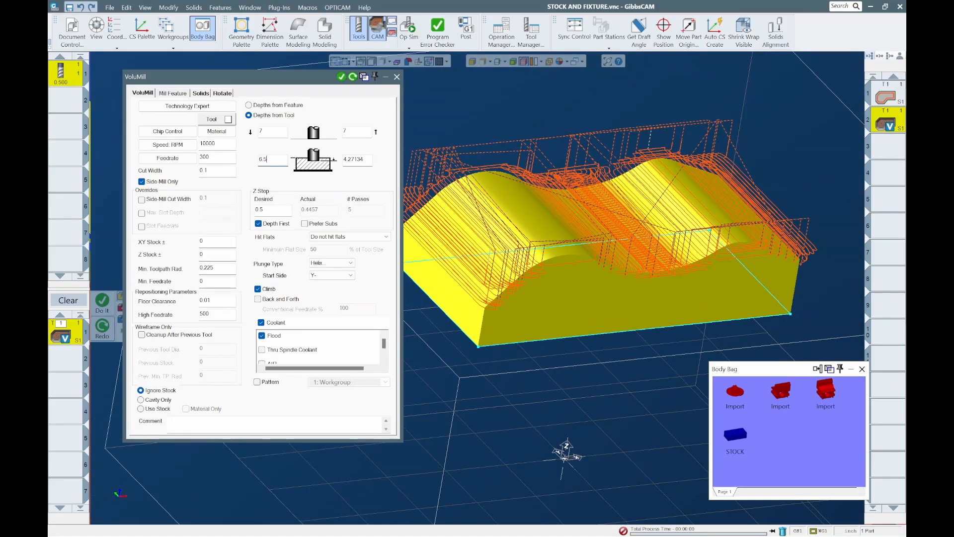
scroll(566, 452, down, 2)
middle_drag(549, 447, 522, 368)
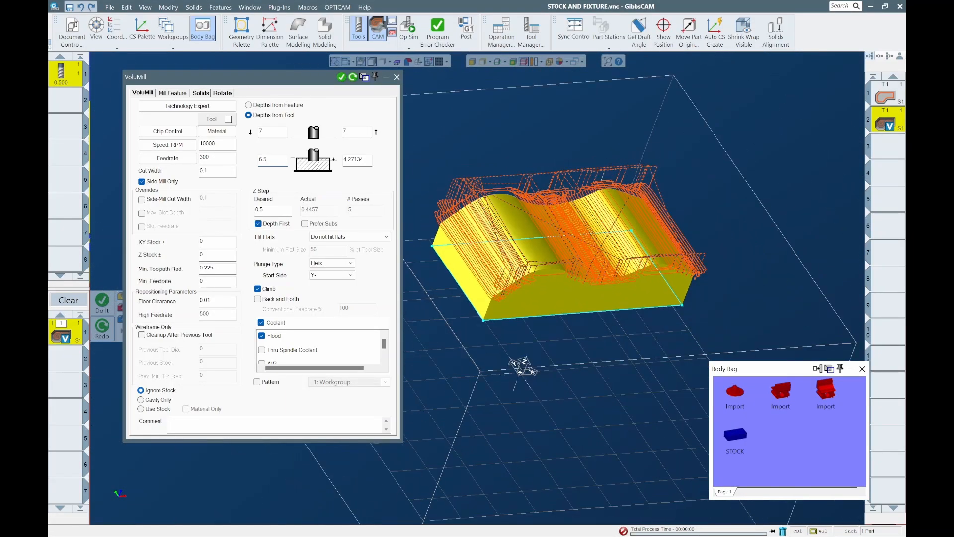
- Switch the VoluMill process to Cavity Only and regenerate the toolpath
click(141, 400)
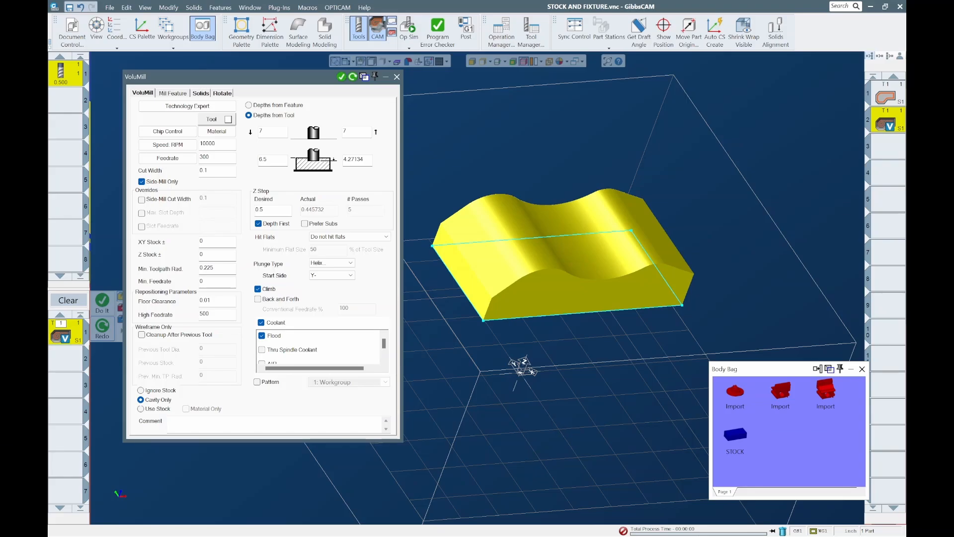
scroll(406, 188, up, 3)
middle_drag(587, 239, 611, 231)
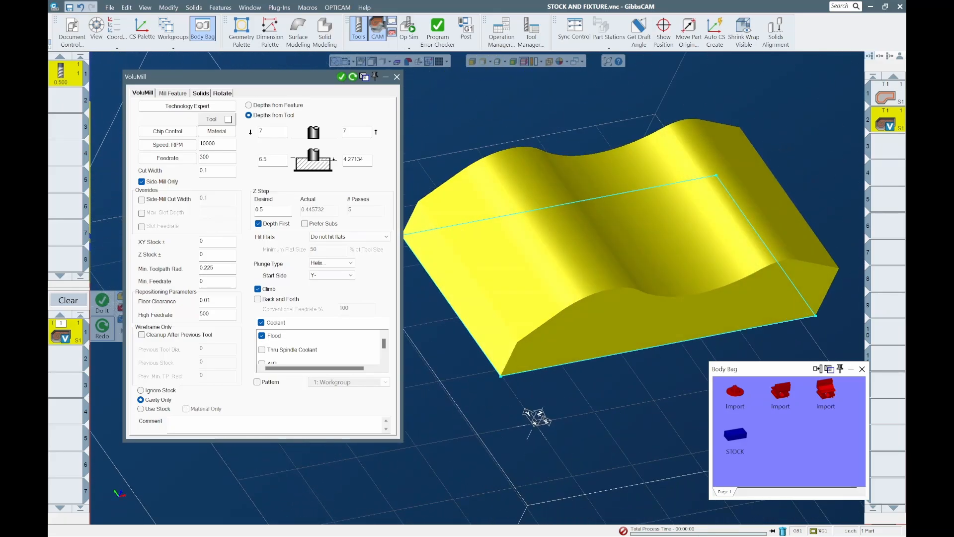
- Switch the VoluMill process to Use Stock, bring out the stock body, and set the surface Z to 6.67323
click(140, 390)
click(141, 408)
click(141, 390)
click(140, 409)
double_click(735, 434)
double_click(264, 159)
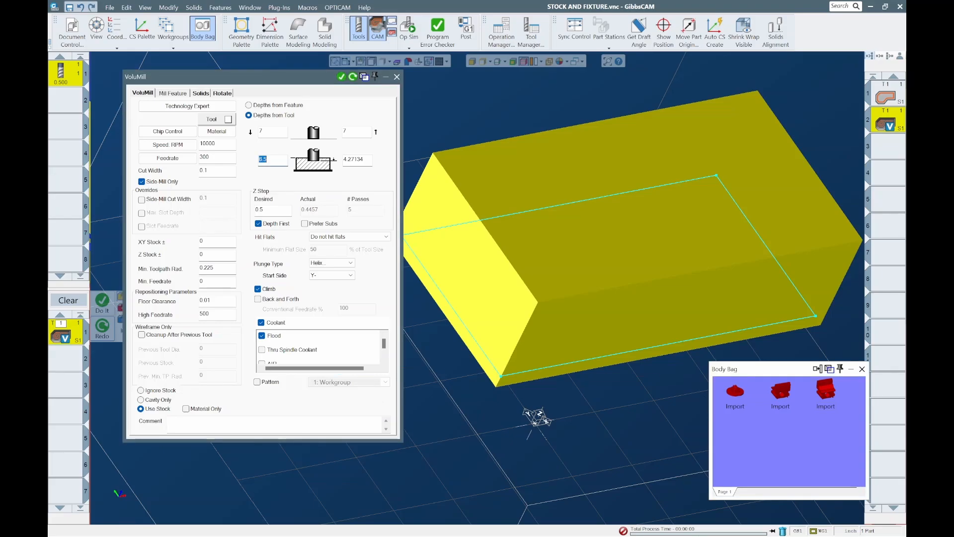
text(6.67323)
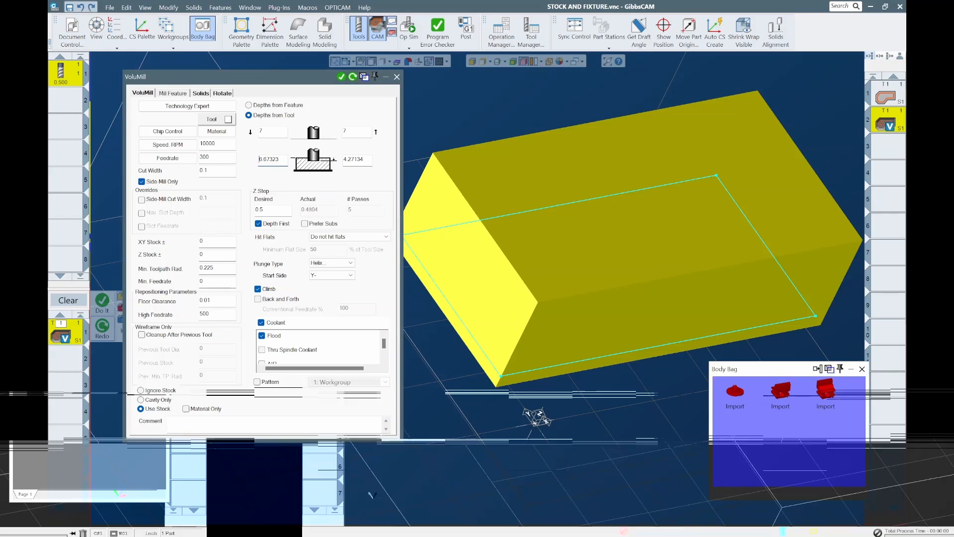
key(Tab)
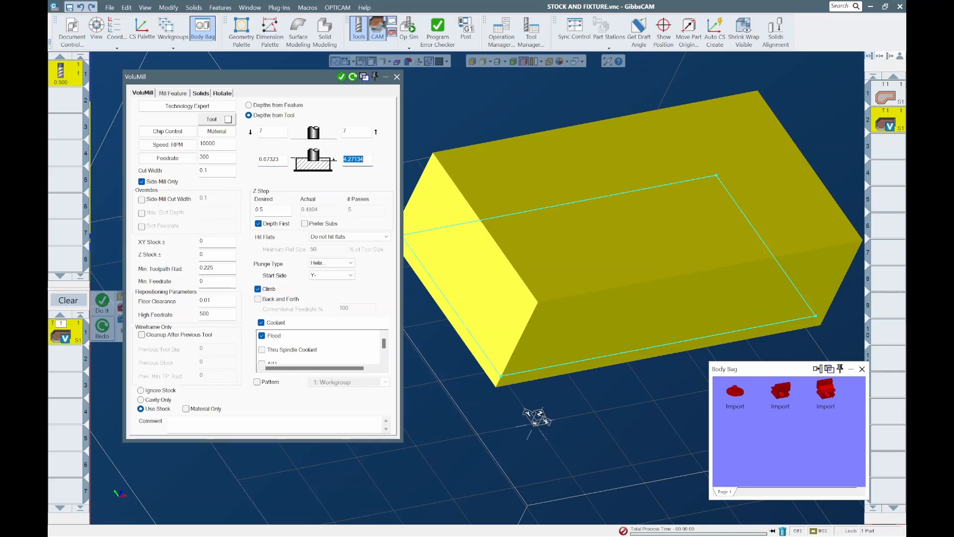
- Swap the stock body for the near vise jaw in the workspace, and set the VoluMill floor Z to 4.29134+.02
double_click(631, 238)
double_click(825, 391)
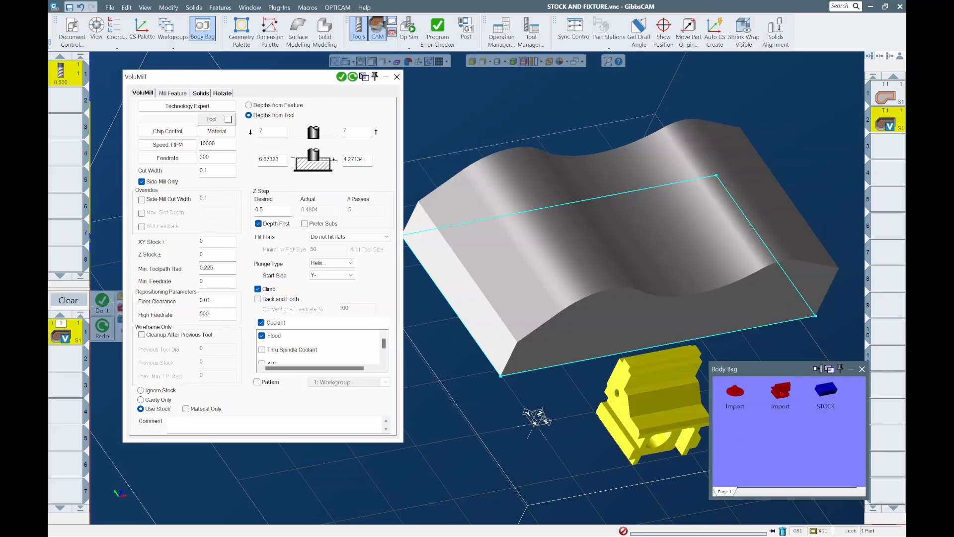
click(357, 159)
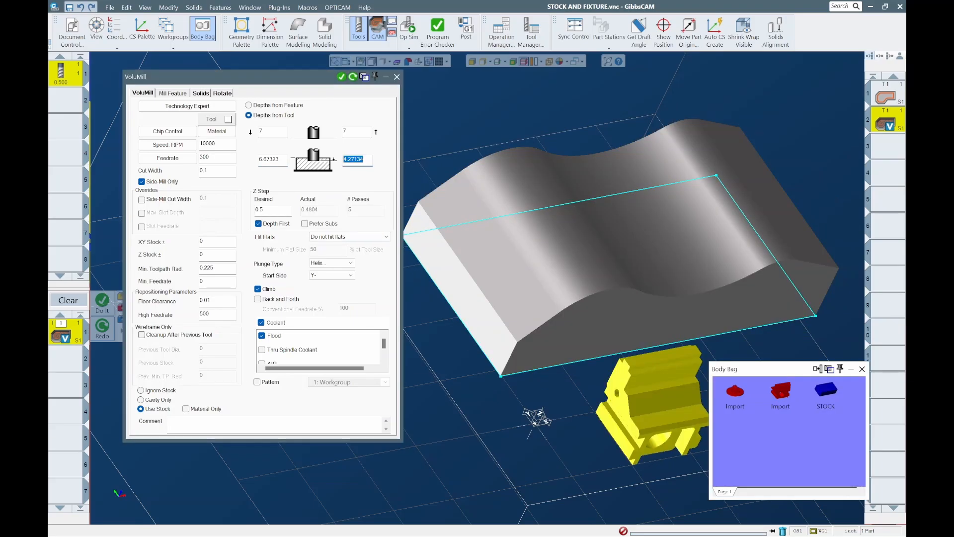
scroll(652, 363, up, 4)
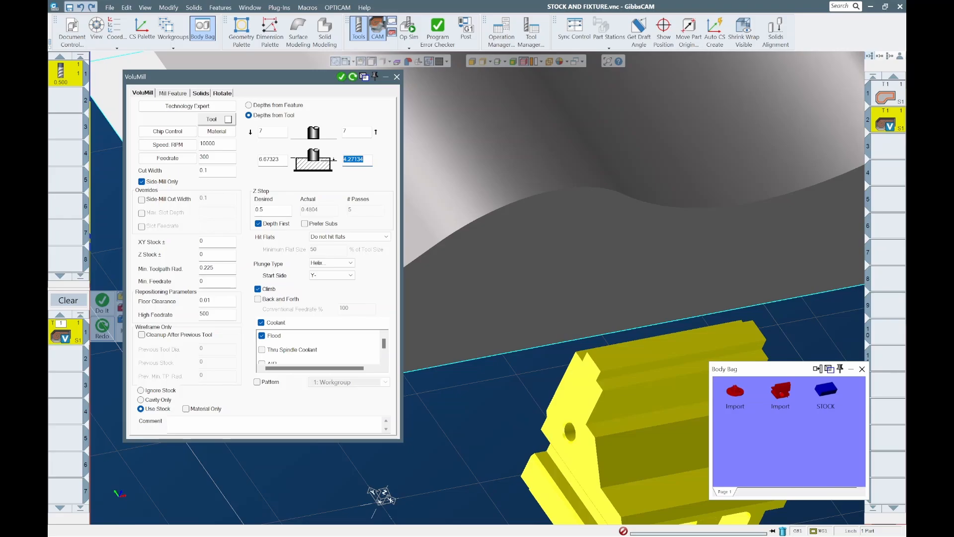
text(4.29134)
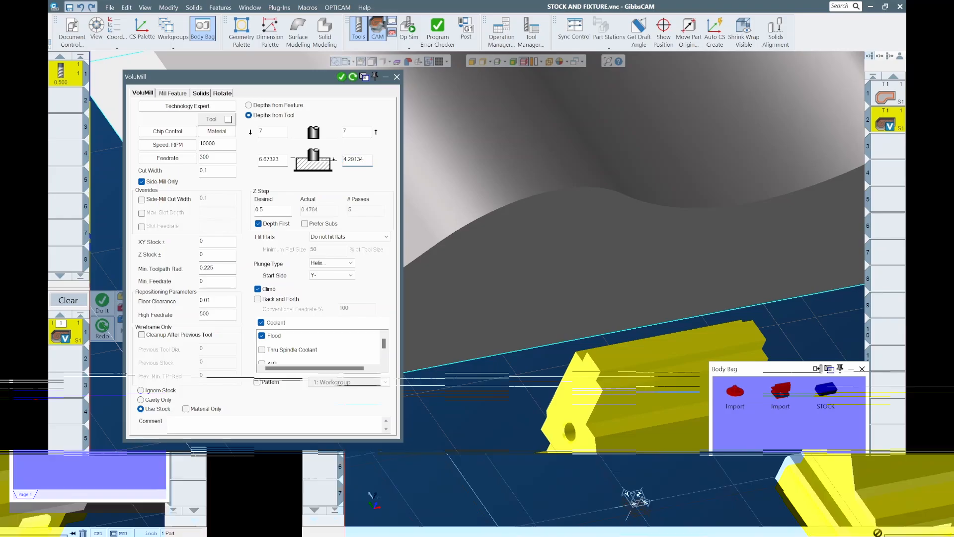
text(+.0)
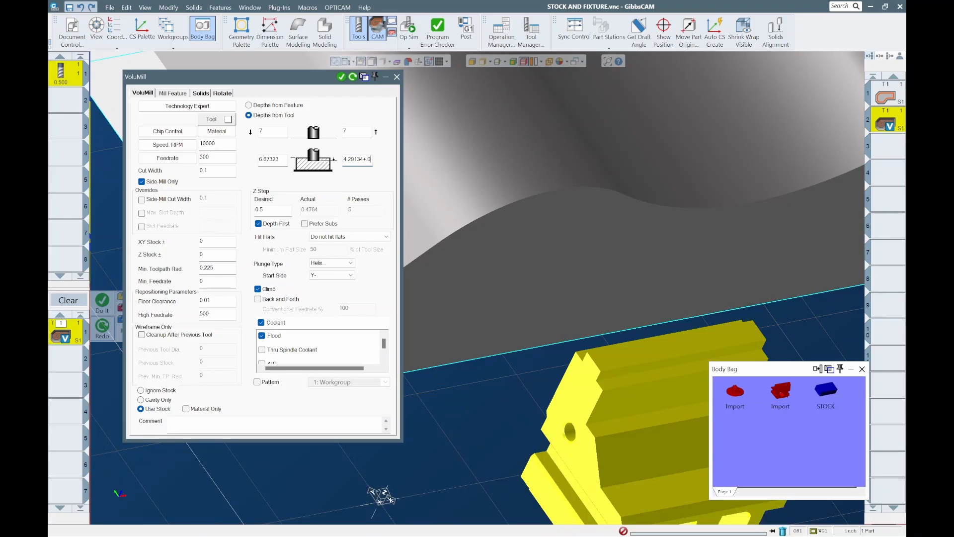
text(2)
key(Tab)
key(Return)
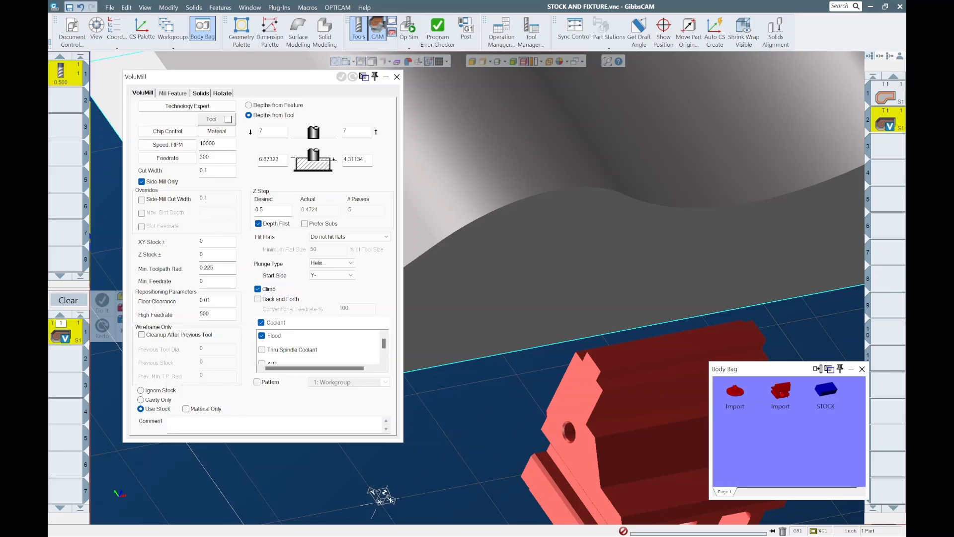
scroll(516, 337, down, 3)
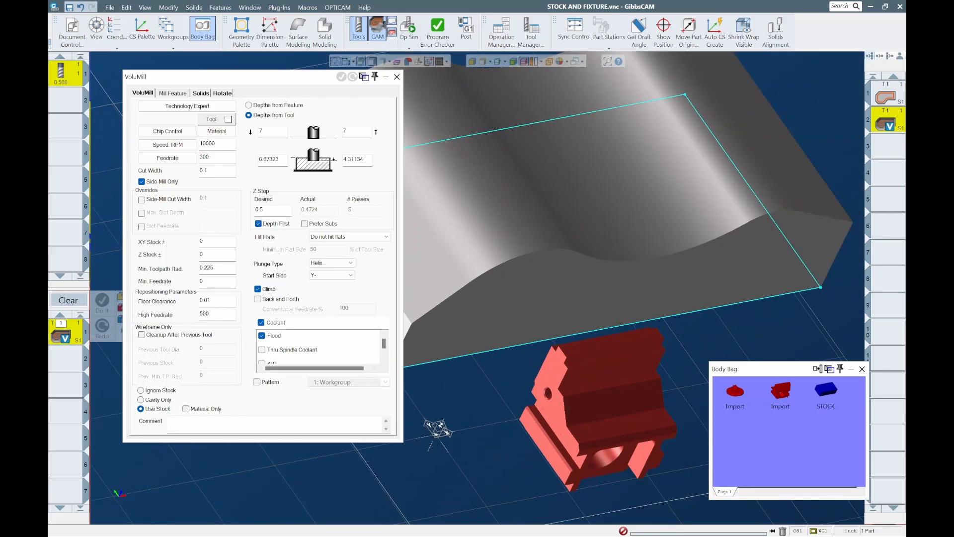
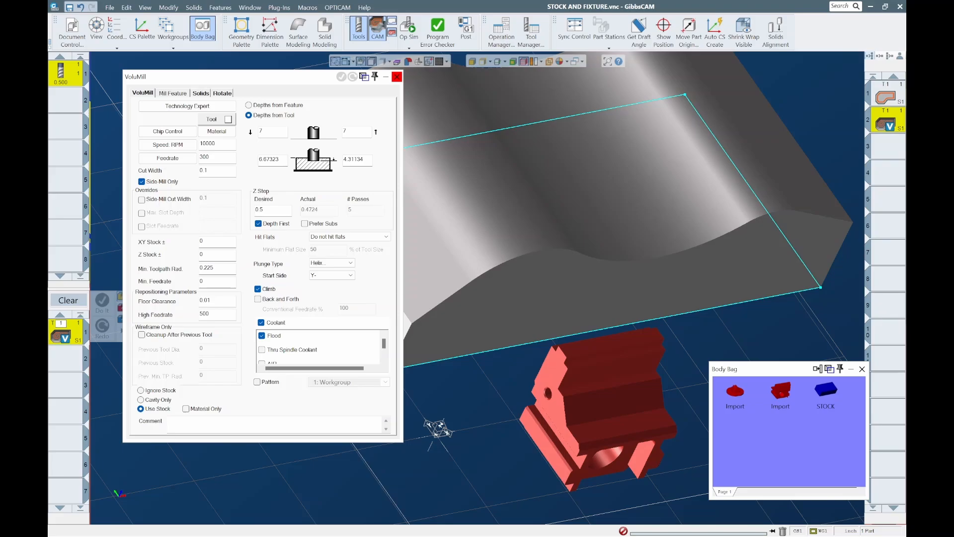
- Regenerate the VoluMill toolpath on the part and check its lowest pass against the vise jaw from the front
click(610, 209)
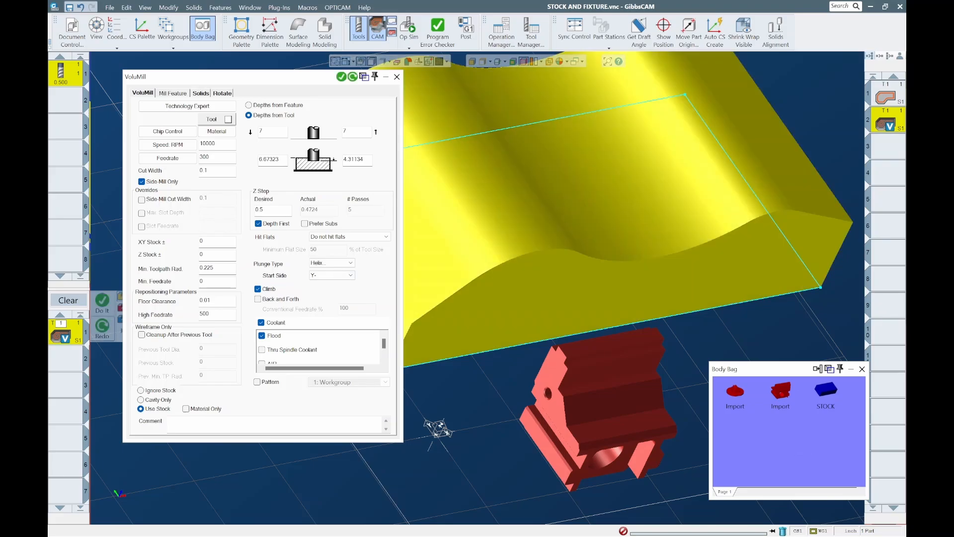
click(352, 77)
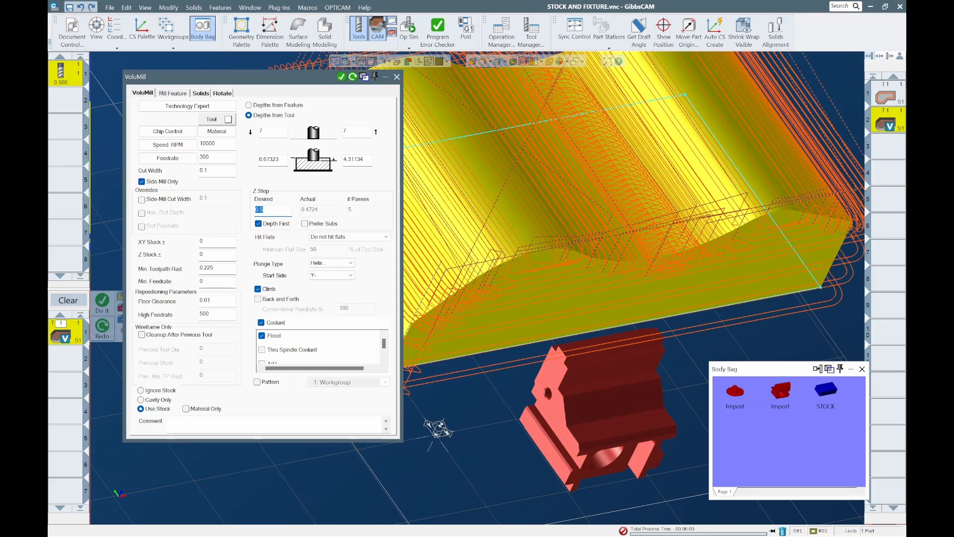
scroll(739, 269, down, 3)
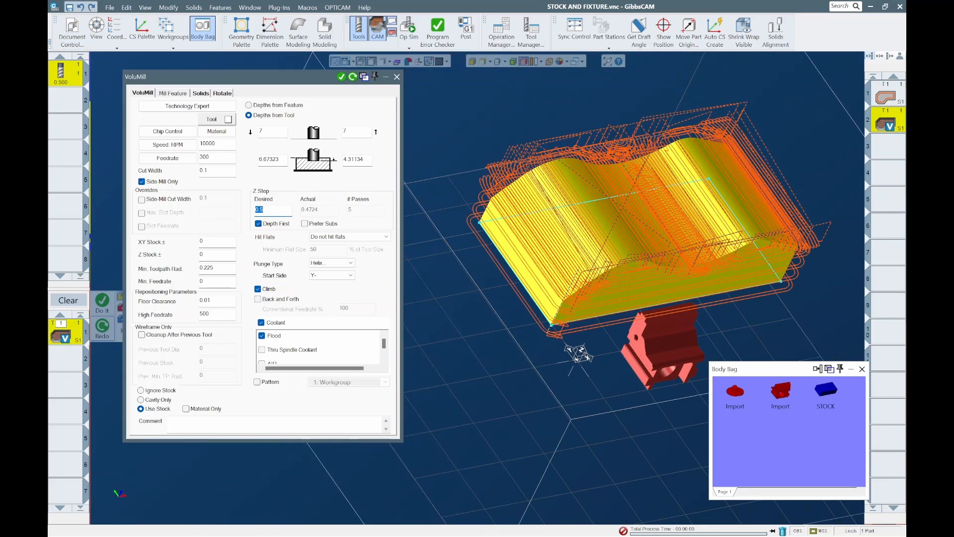
click(135, 493)
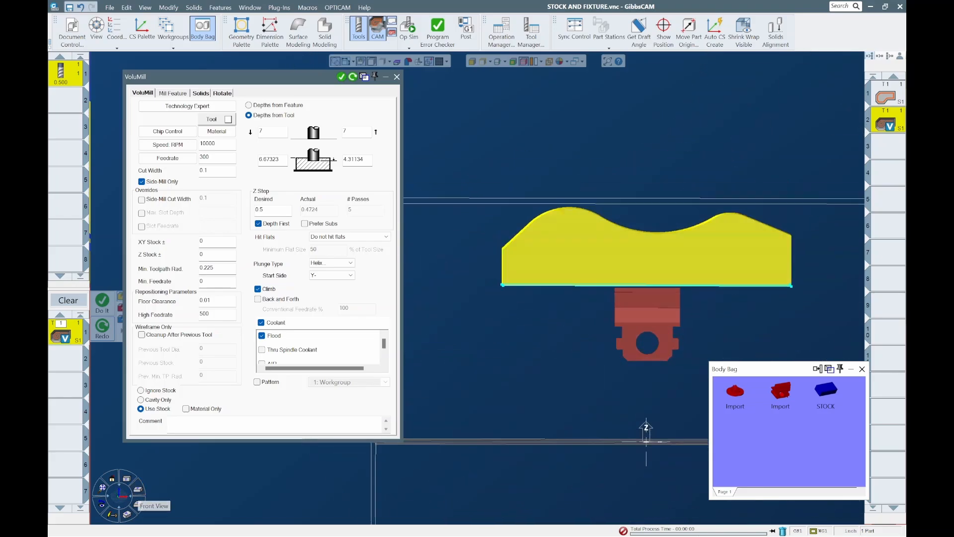
scroll(648, 287, up, 5)
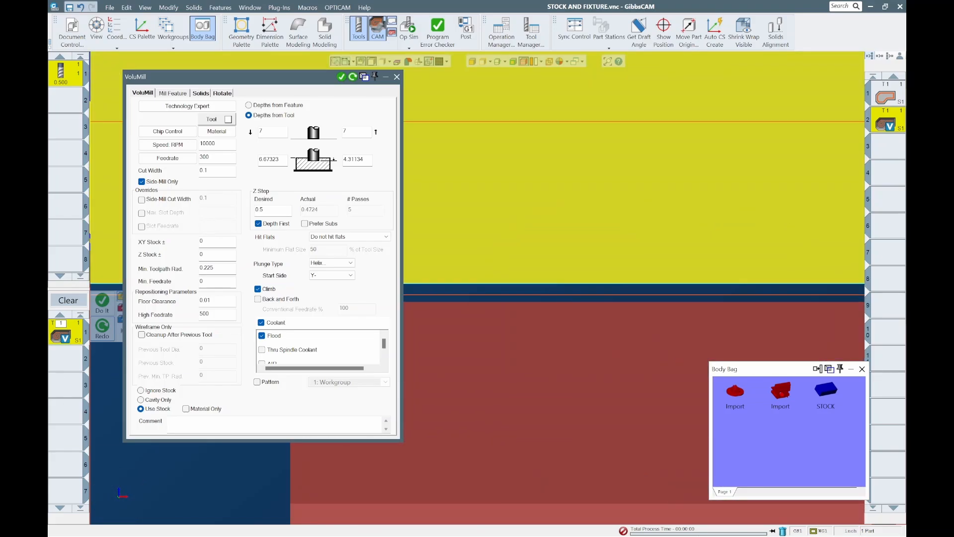
scroll(508, 491, down, 3)
mouse_move(508, 467)
middle_down()
mouse_move(508, 491)
mouse_move(497, 496)
mouse_move(467, 461)
mouse_move(499, 467)
middle_up()
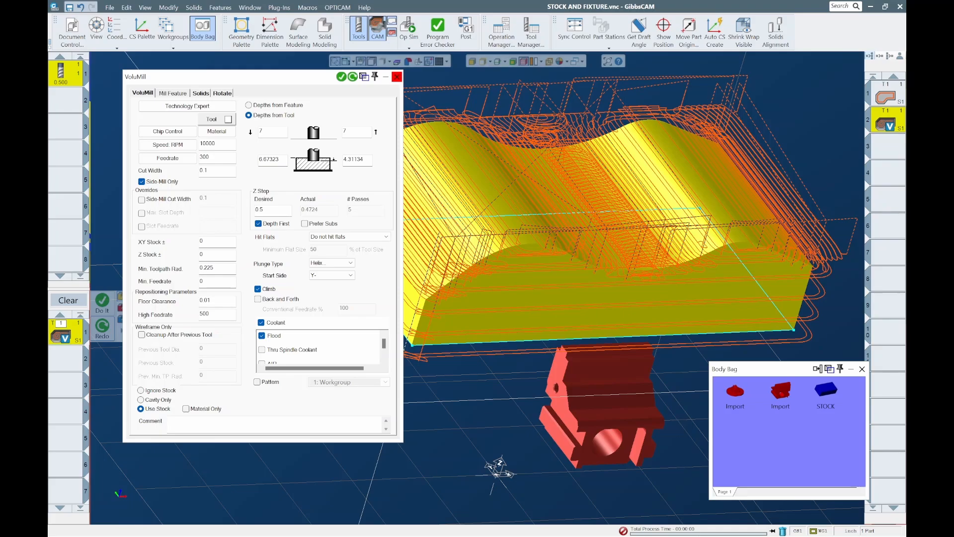
- Deactivate the contour operation and simulate the VoluMill operation, checking the stock left above the vise jaw
click(887, 97)
right_click(887, 97)
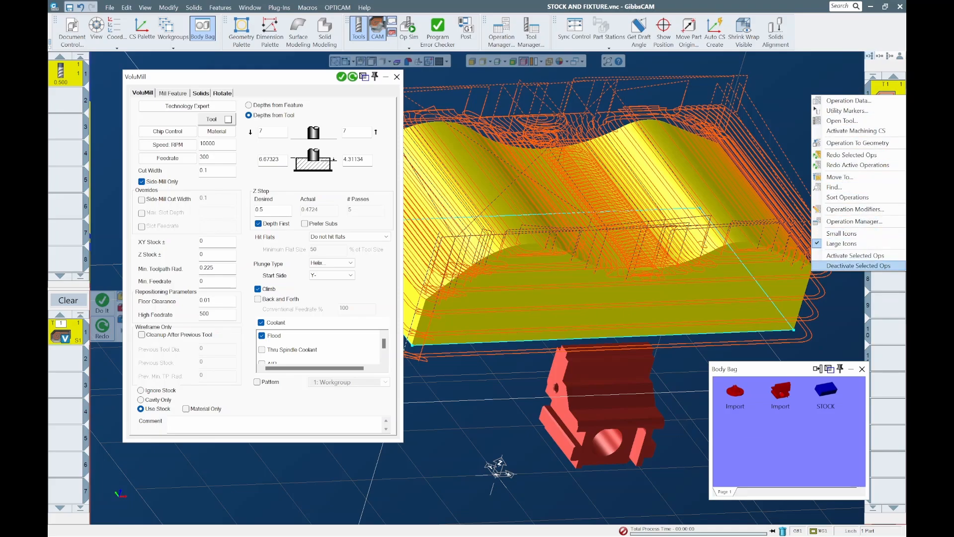
click(855, 255)
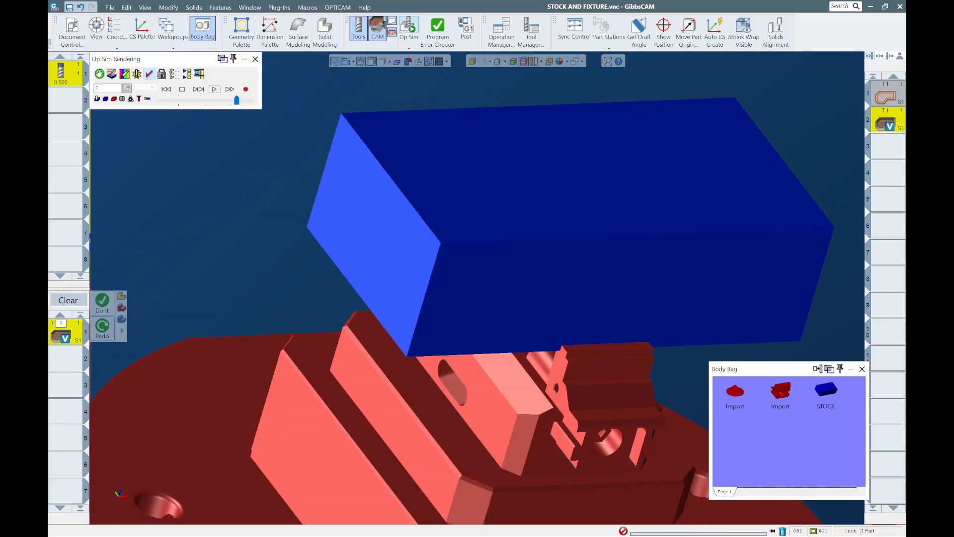
click(214, 90)
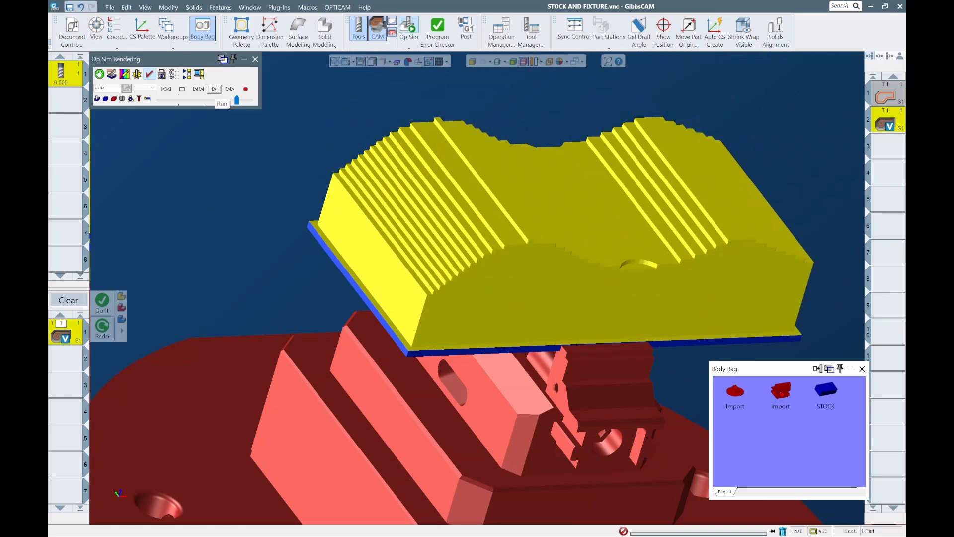
scroll(477, 298, up, 8)
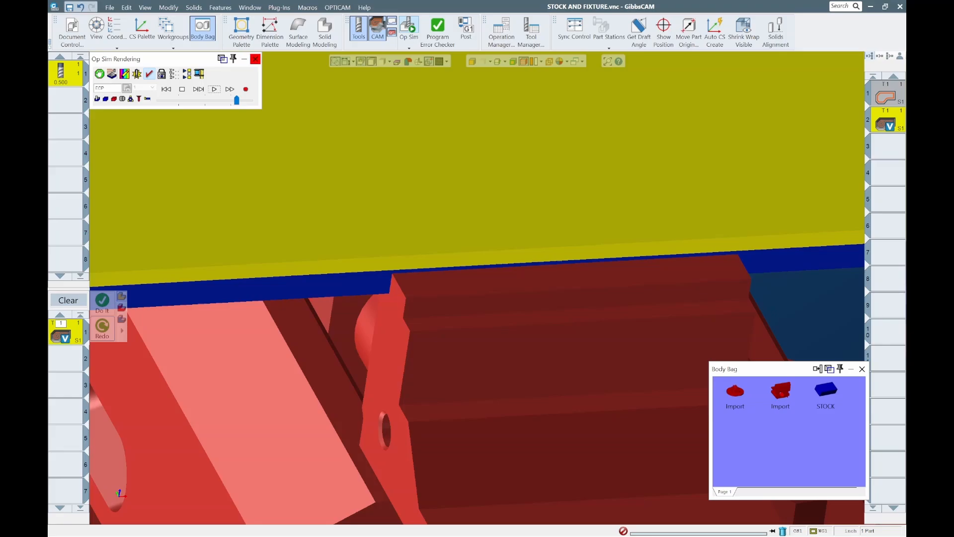
click(255, 59)
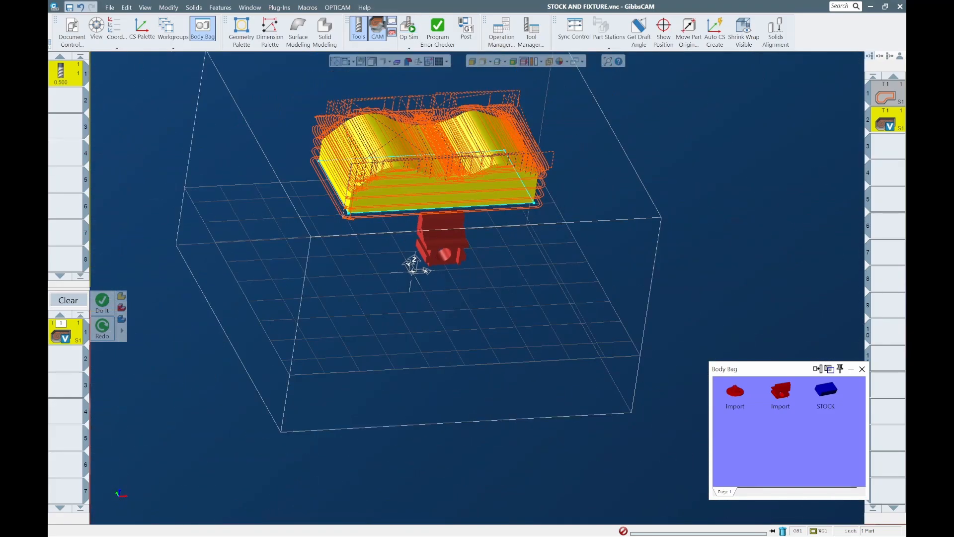
- Put the part into the body bag and change the vise jaw's body type to Fixture
double_click(428, 198)
scroll(428, 214, up, 3)
click(455, 253)
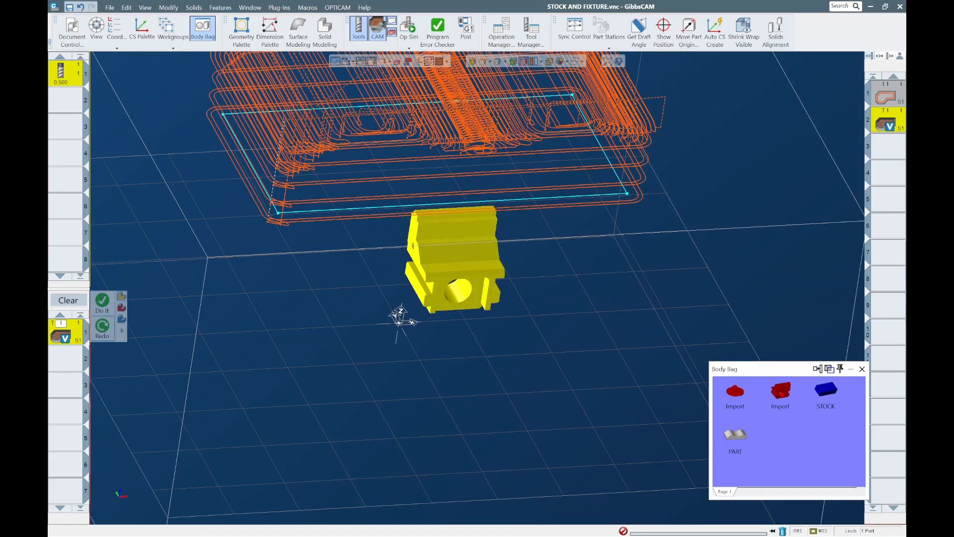
right_click(456, 245)
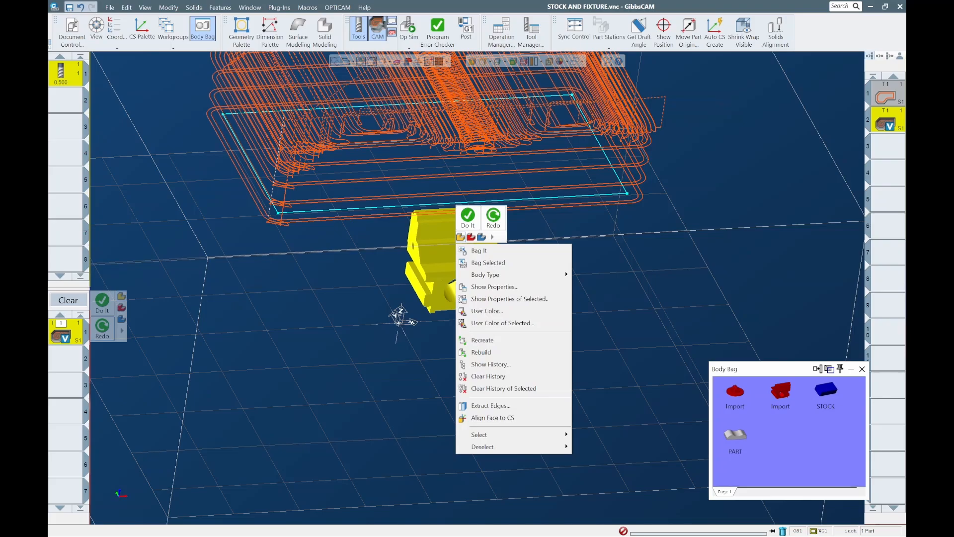
mouse_move(497, 275)
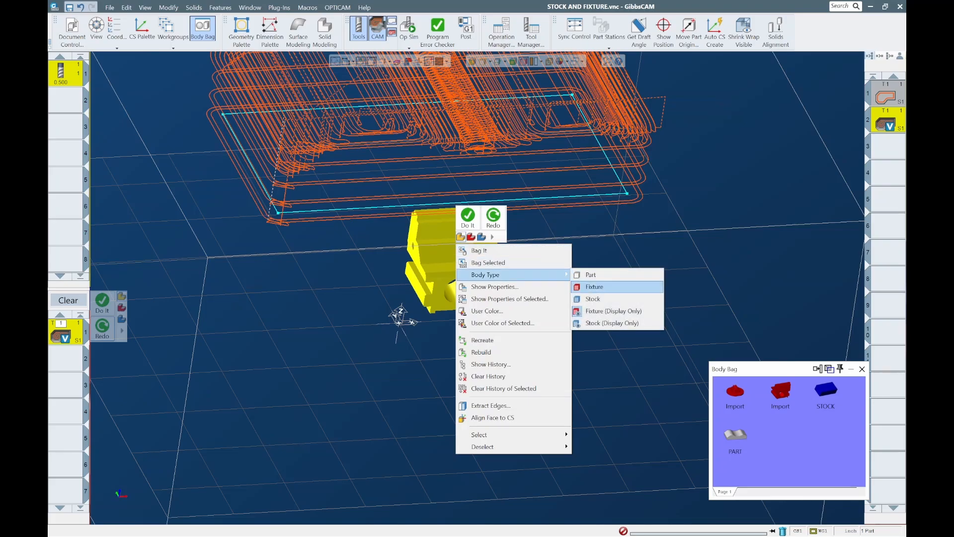
click(594, 286)
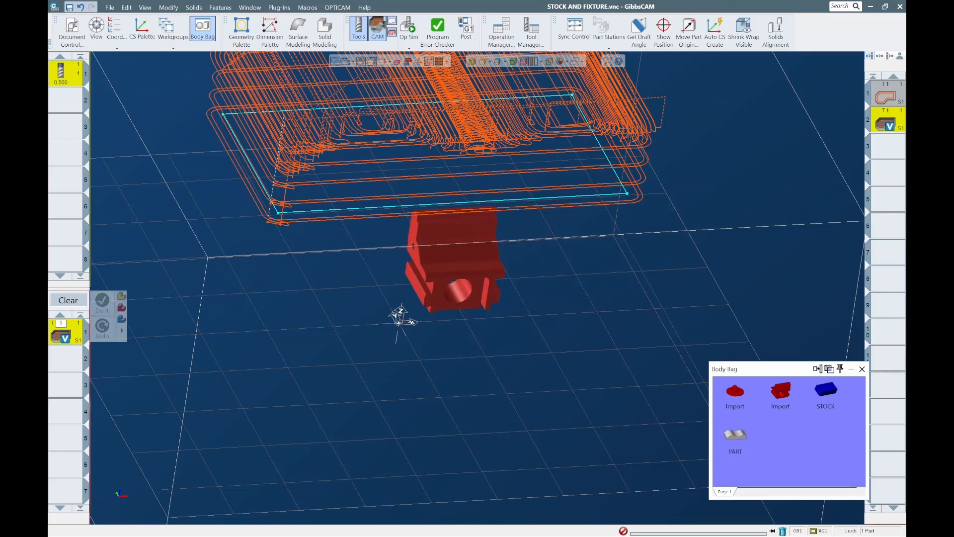
- Bring the part back into the workspace and regenerate the VoluMill toolpath with a floor Z of 4.17322
double_click(735, 435)
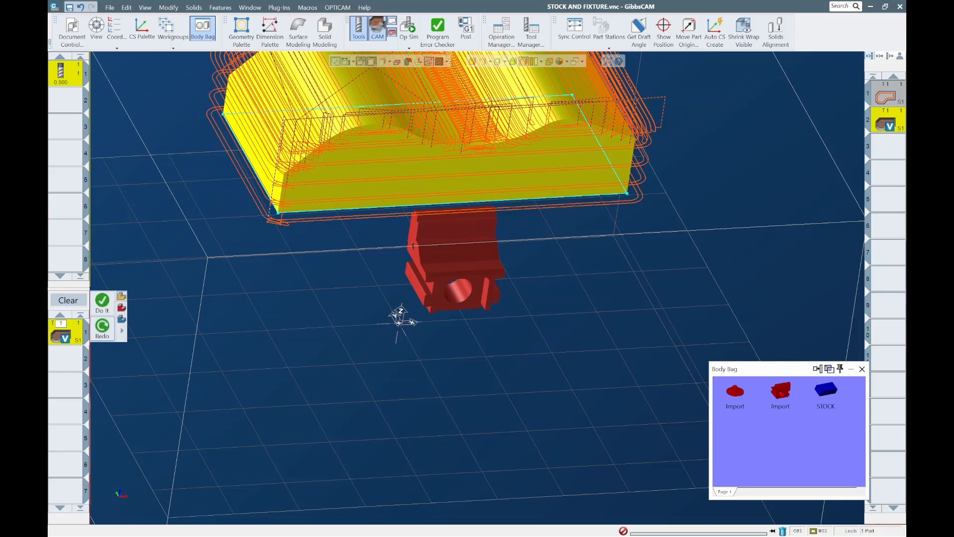
double_click(65, 332)
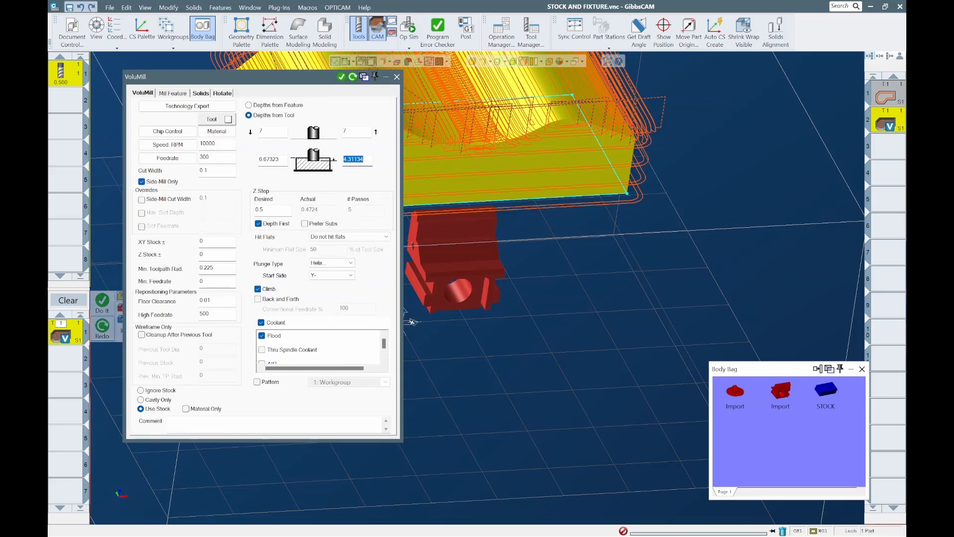
scroll(411, 322, up, 5)
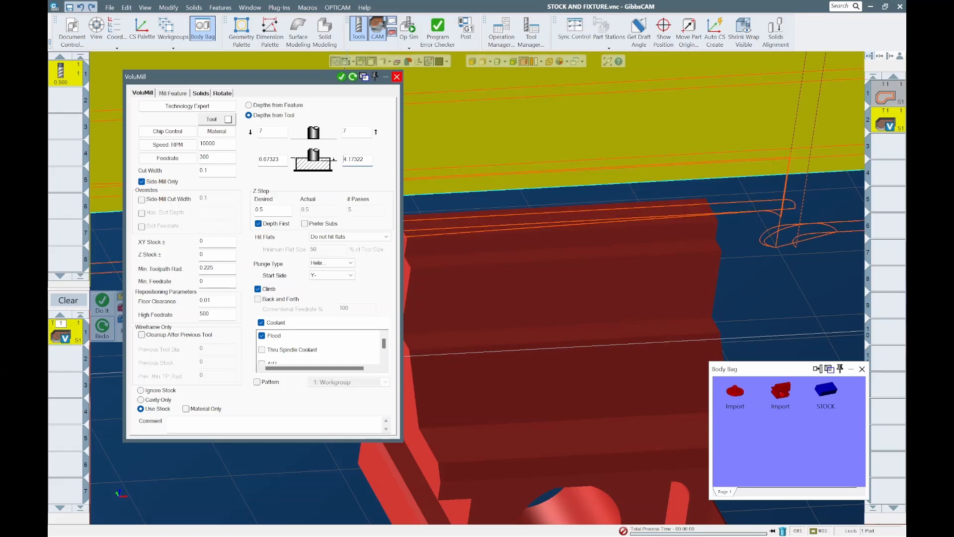
click(397, 76)
- Examine how the lowest VoluMill passes run around and above the fixture jaw, from the front and at an angle
scroll(374, 220, up, 3)
middle_drag(373, 220, 359, 205)
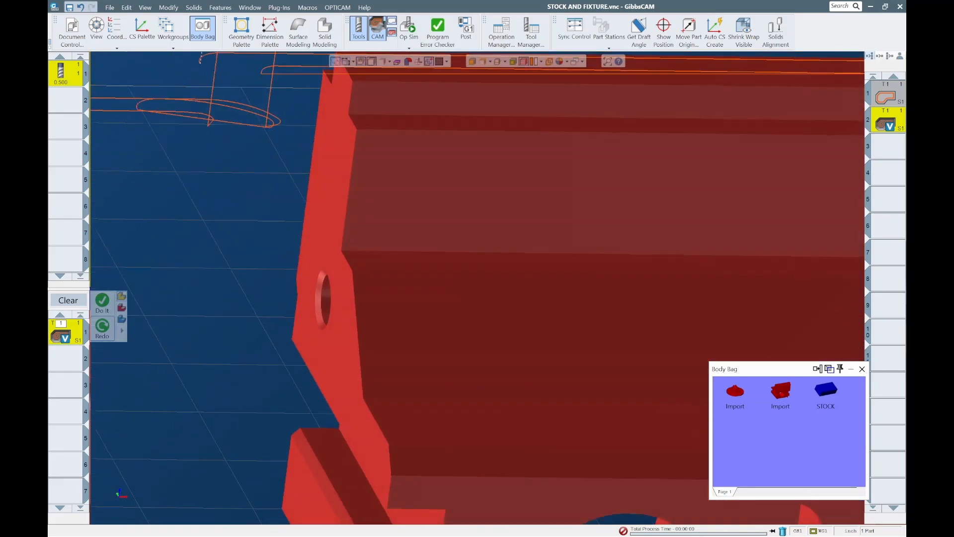
scroll(477, 289, down, 4)
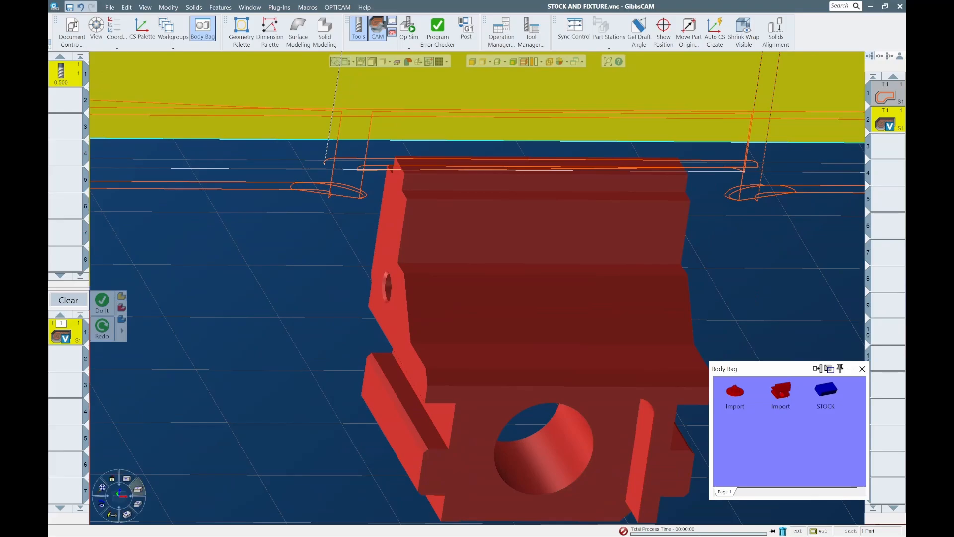
click(135, 486)
drag(266, 97, 565, 274)
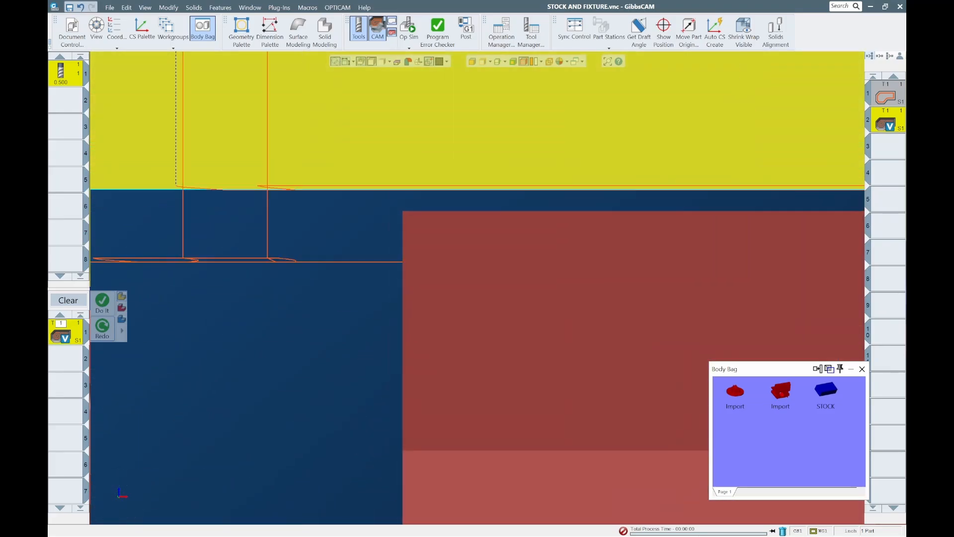
middle_drag(565, 274, 589, 287)
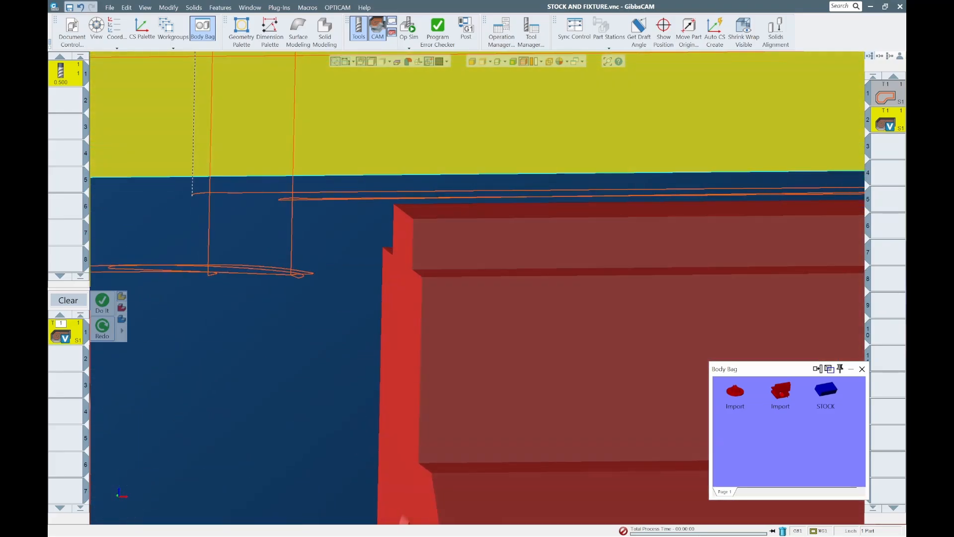
scroll(416, 280, down, 3)
middle_drag(416, 280, 453, 281)
click(497, 318)
scroll(386, 258, down, 3)
scroll(453, 280, down, 3)
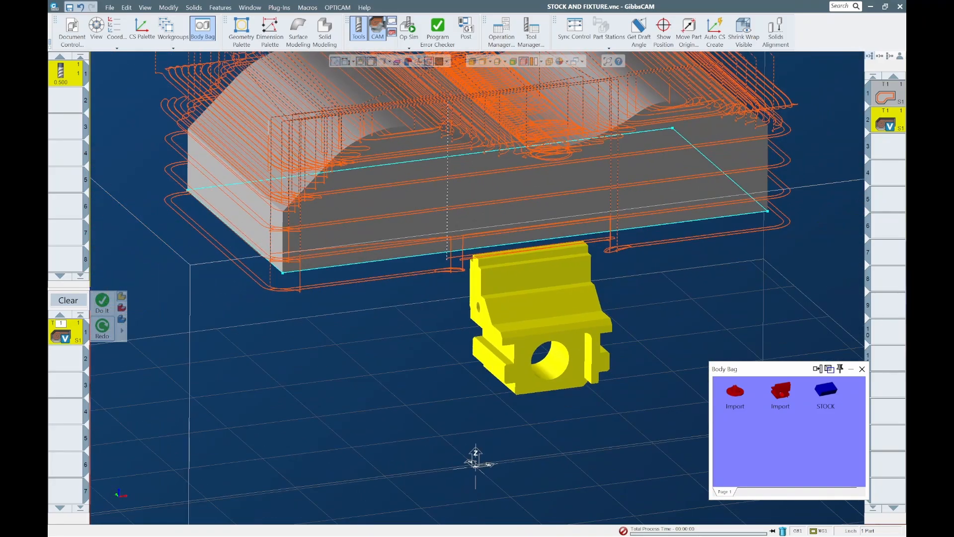
- Run the operation simulation and inspect the material left directly above the fixture jaw
click(409, 28)
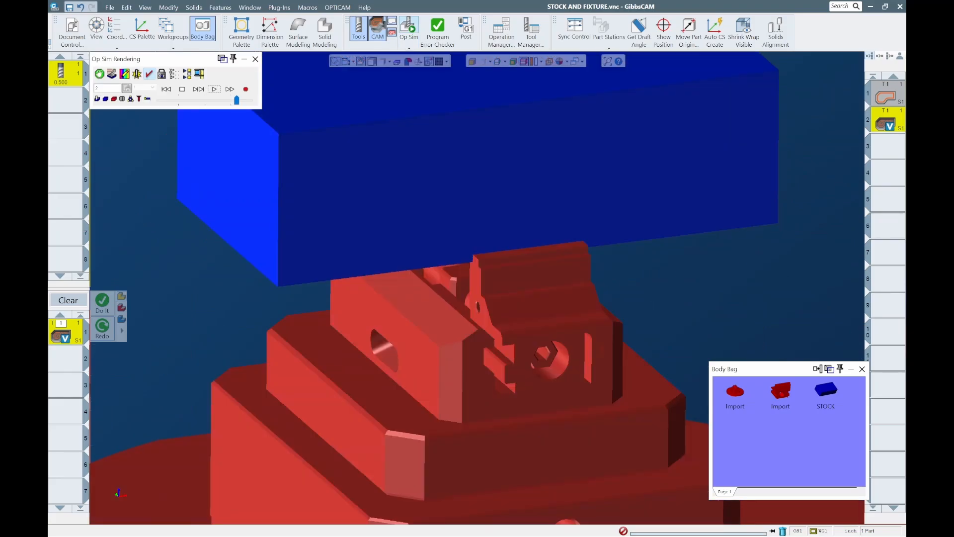
click(214, 89)
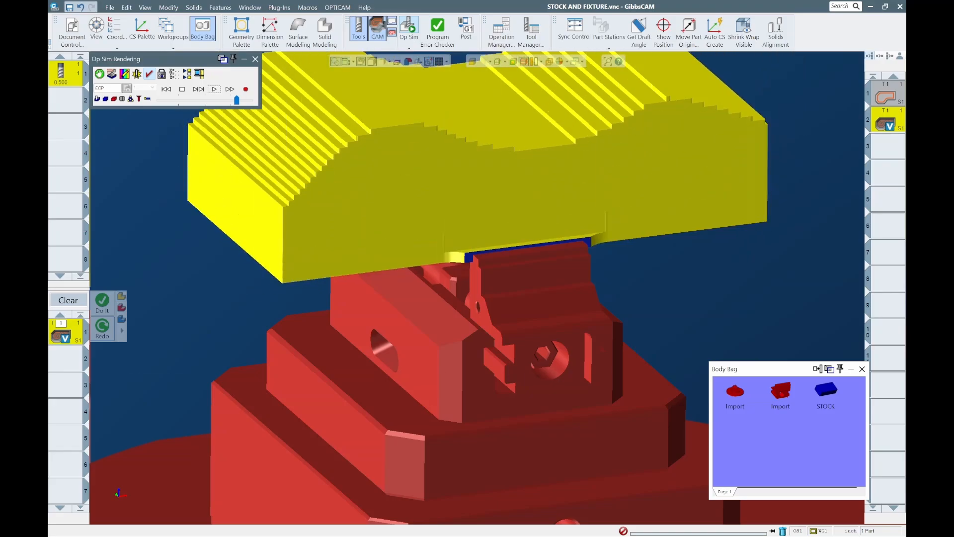
scroll(447, 254, up, 10)
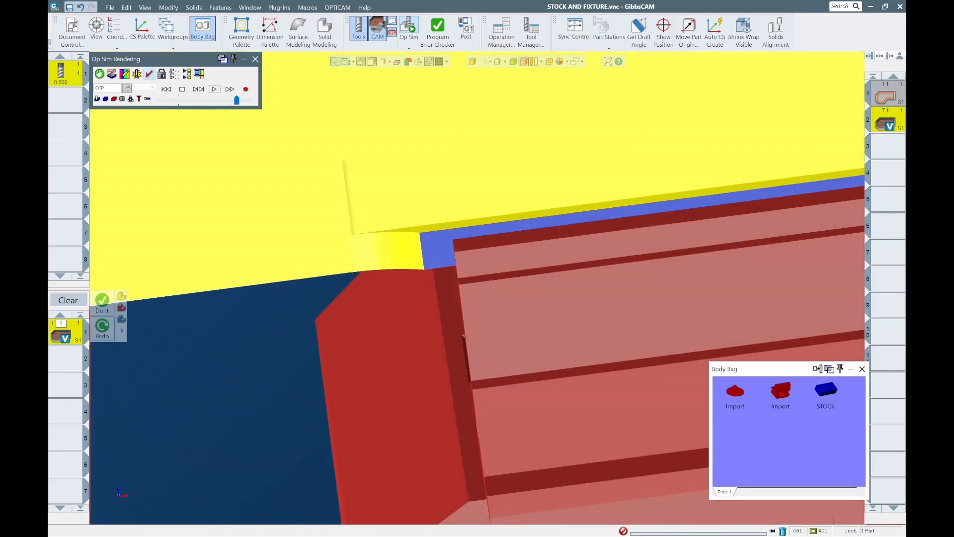
middle_drag(447, 278, 502, 288)
scroll(611, 267, down, 8)
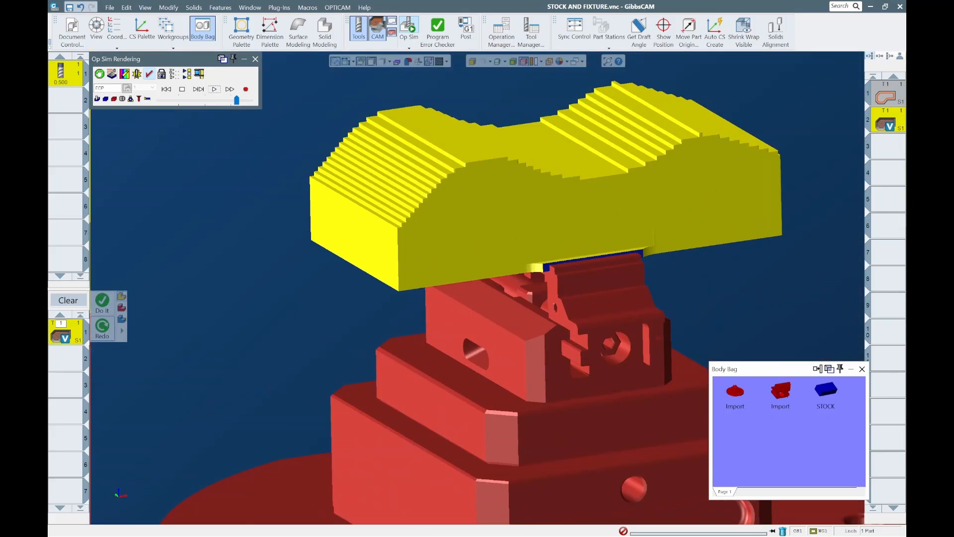
- Examine the simulated part and vise from above, below and in isometric view, and close the simulation
scroll(693, 223, up, 4)
middle_drag(692, 223, 593, 369)
scroll(593, 369, down, 5)
scroll(520, 344, up, 5)
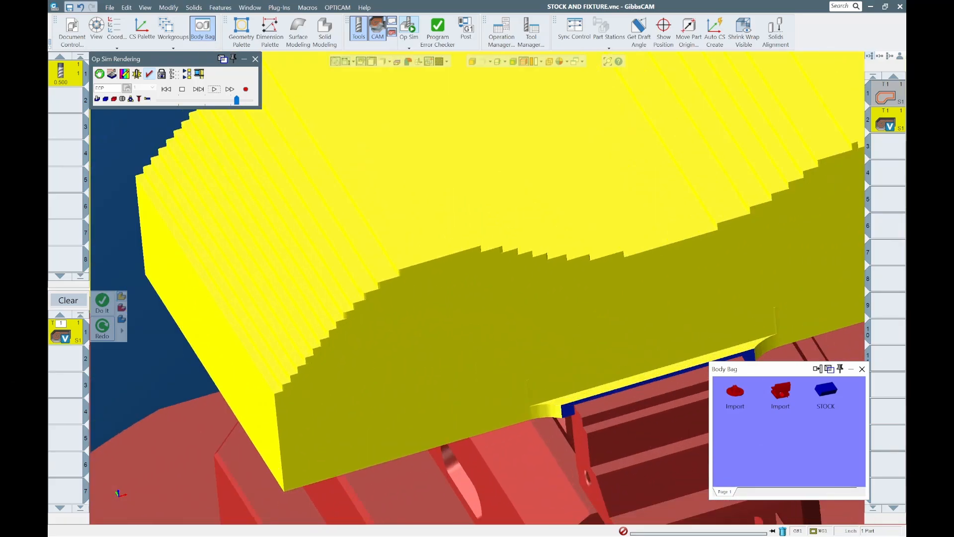
scroll(463, 310, down, 3)
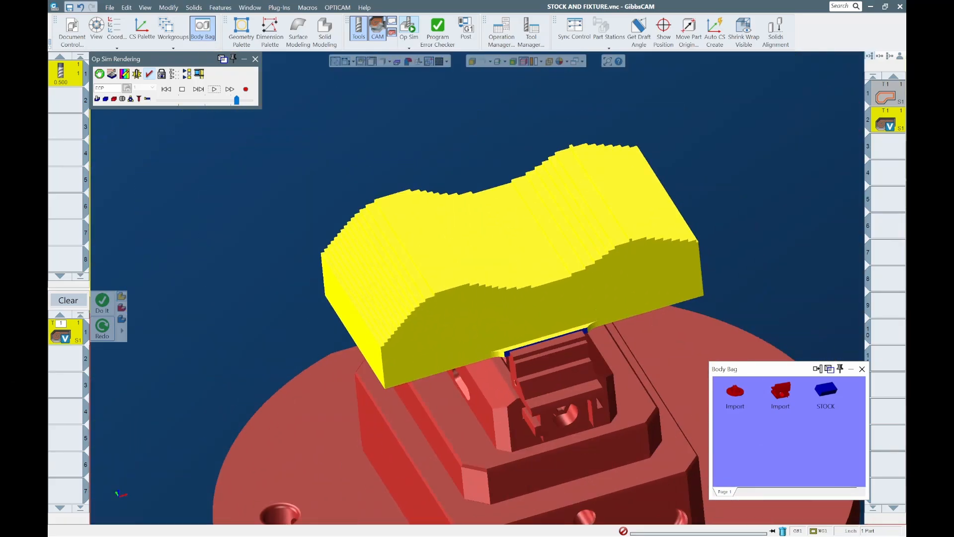
middle_drag(464, 310, 622, 251)
scroll(197, 166, up, 5)
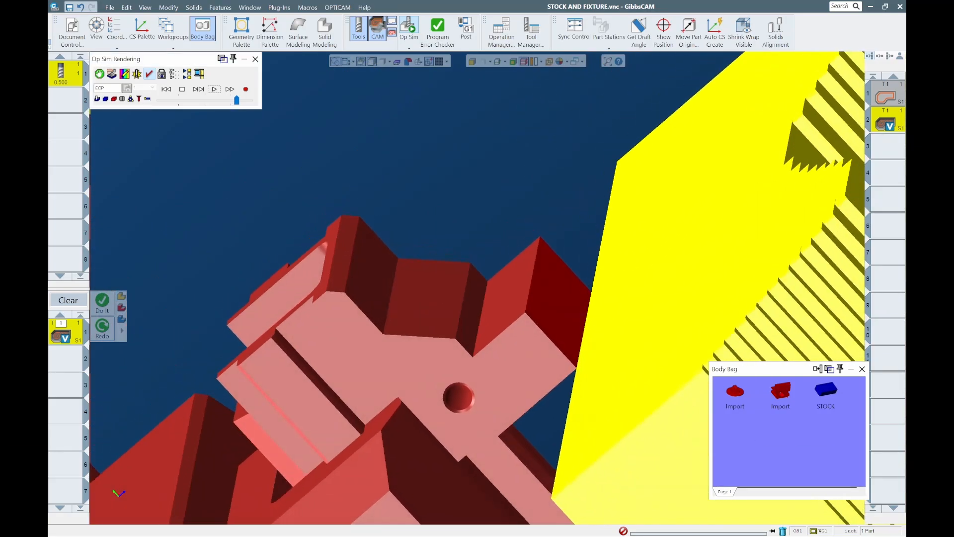
scroll(485, 288, down, 1)
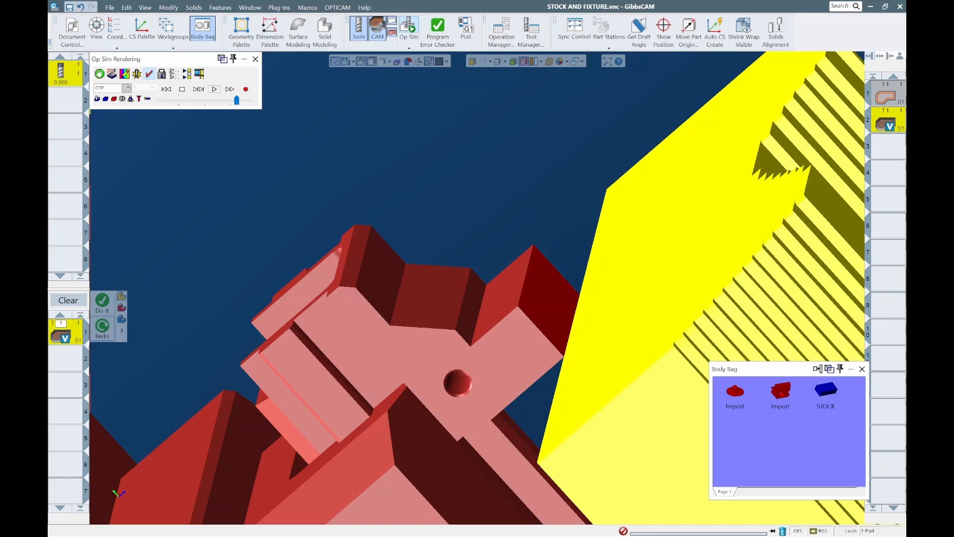
scroll(483, 288, down, 2)
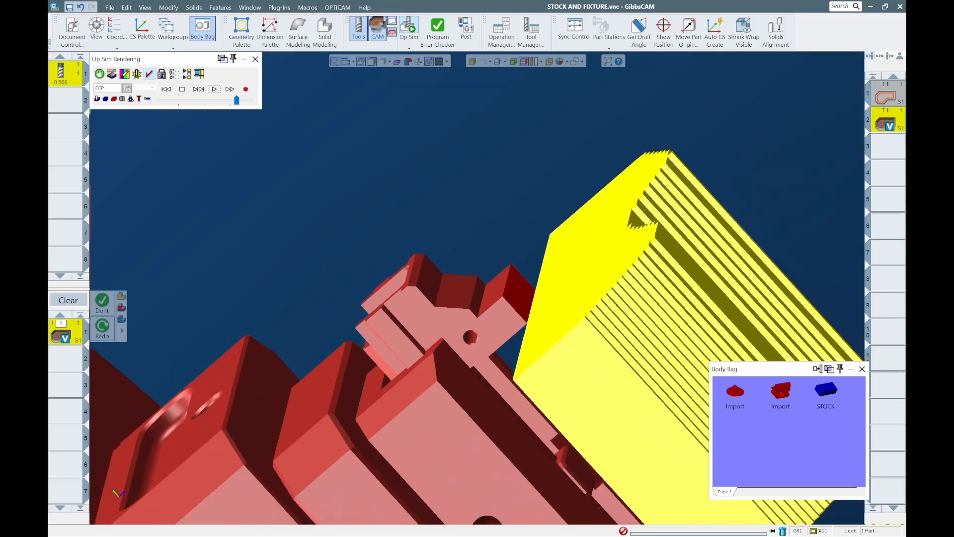
scroll(477, 298, up, 2)
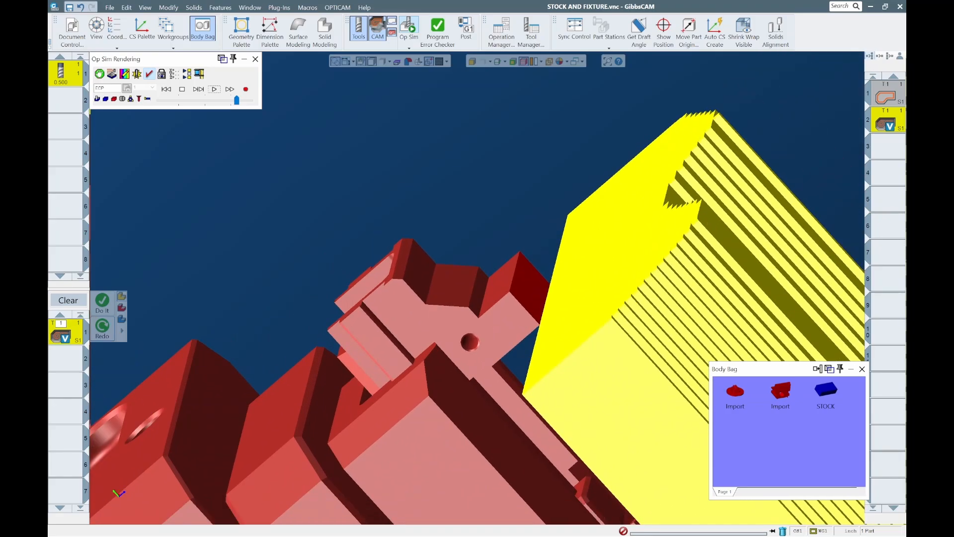
key(ctrl+i)
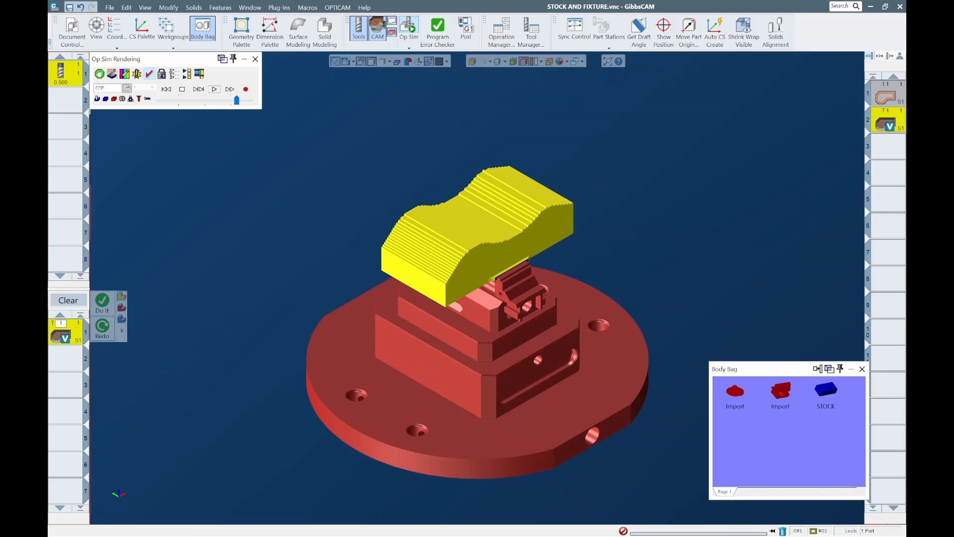
click(255, 59)
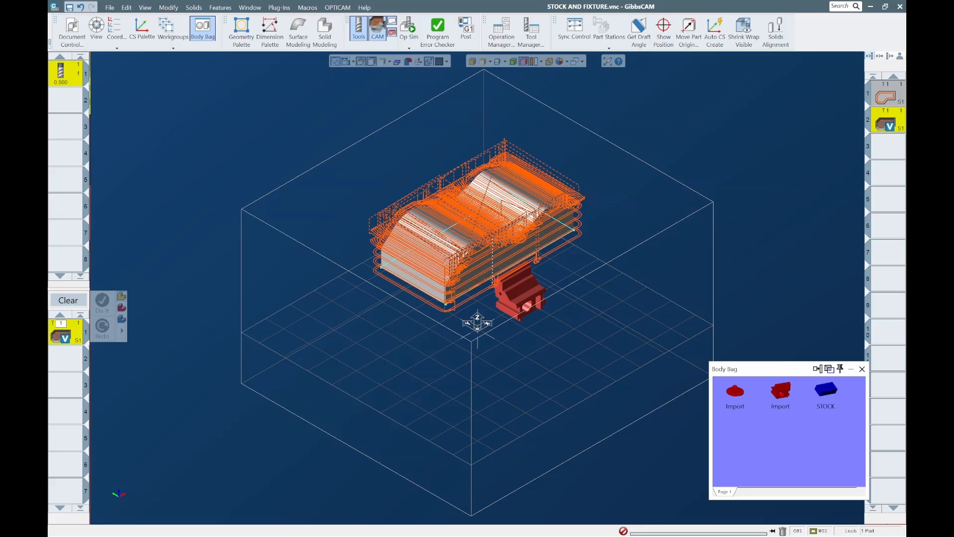
- Clear the process list, deactivate the VoluMill operation, and make the empty third operation slot current
click(68, 299)
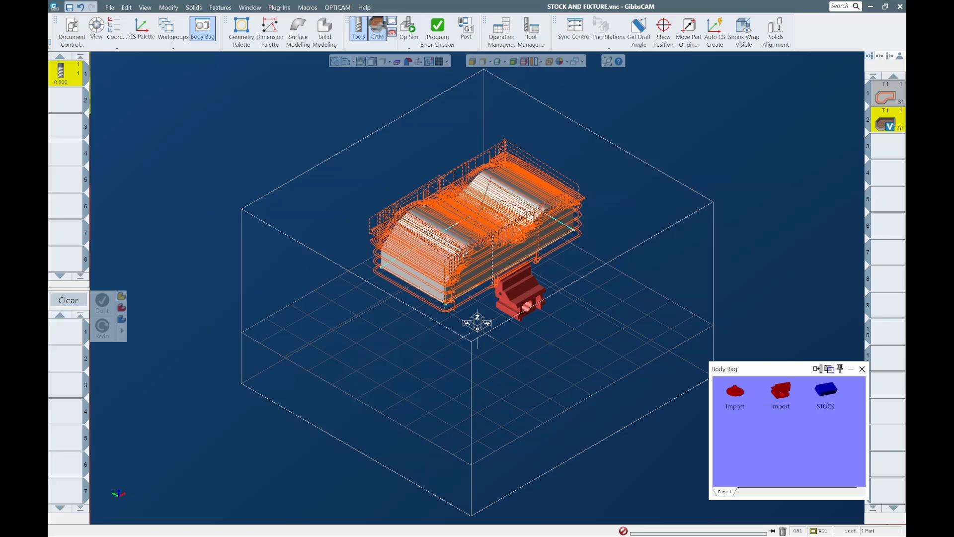
scroll(516, 194, up, 5)
click(888, 146)
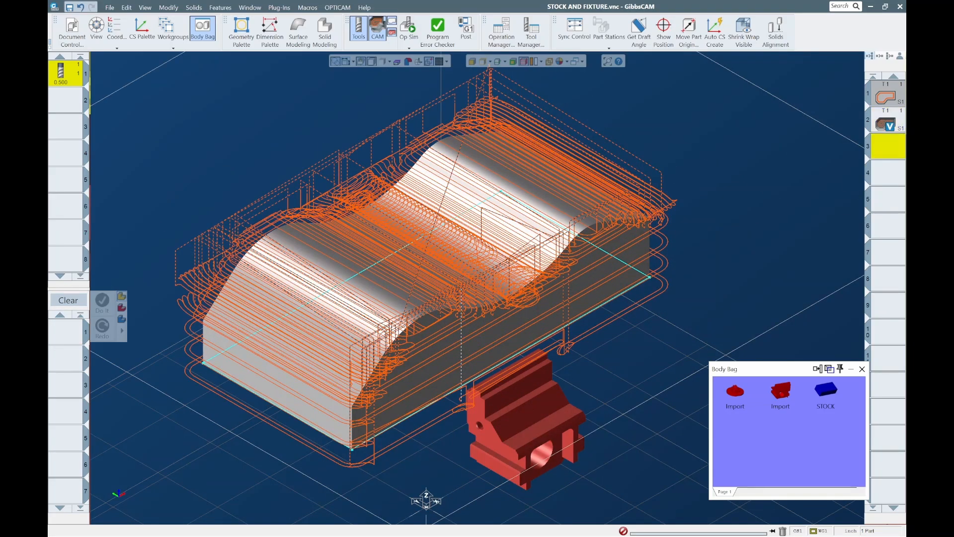
click(887, 119)
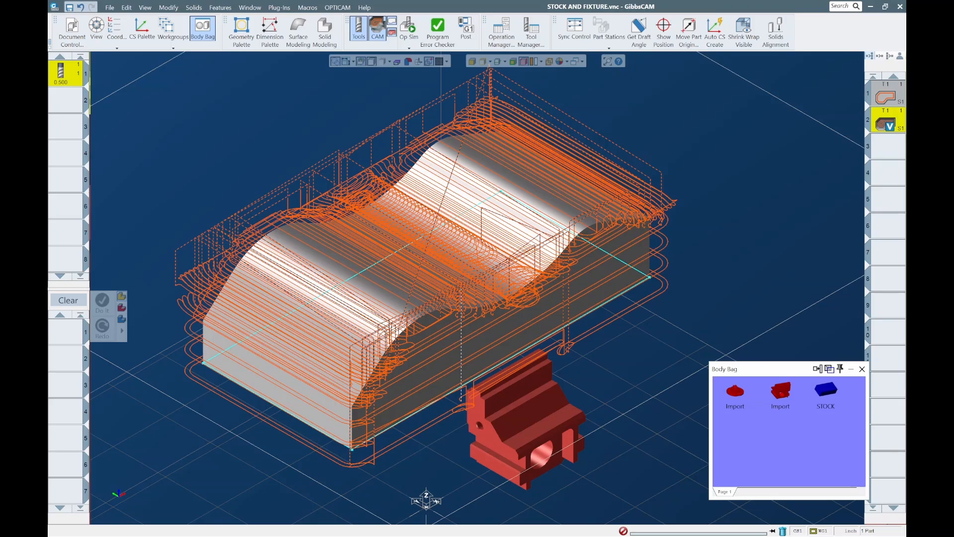
right_click(887, 119)
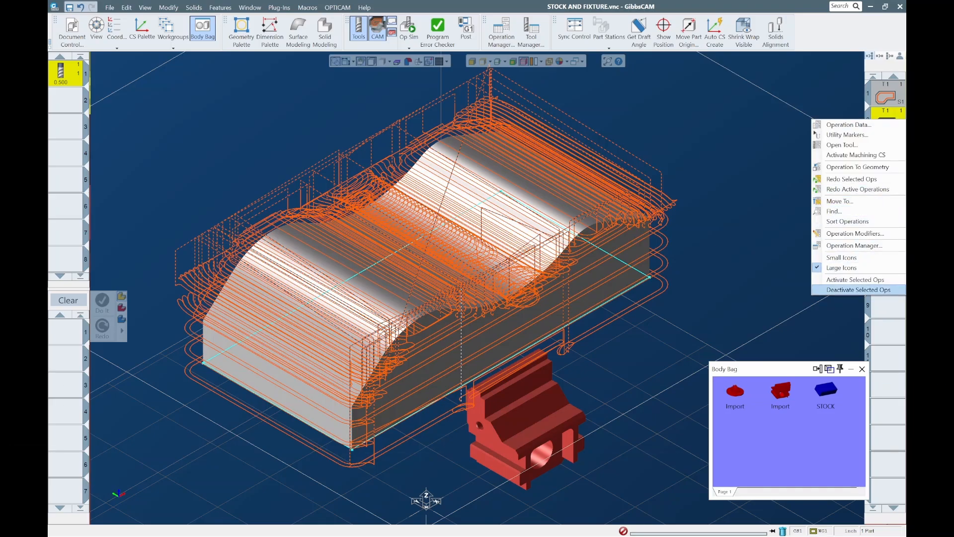
click(858, 290)
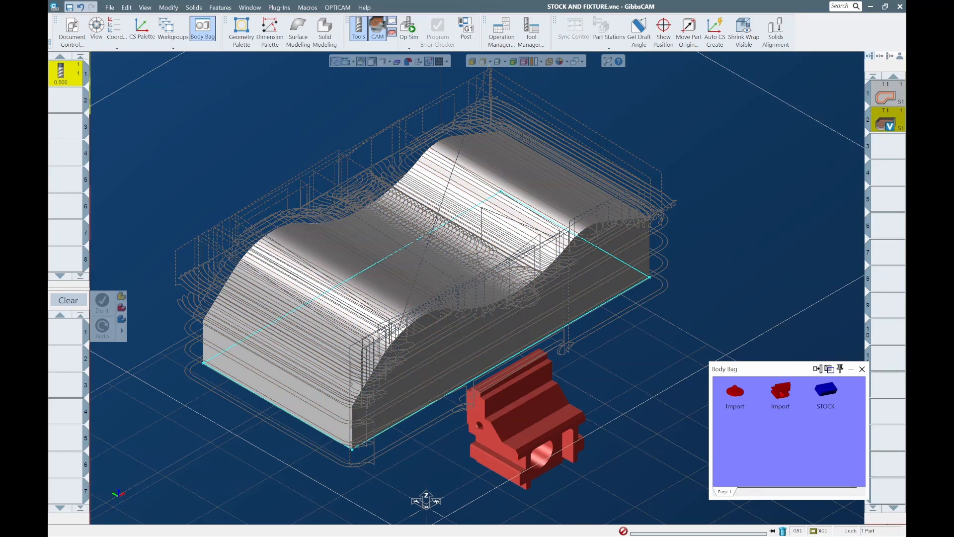
click(887, 146)
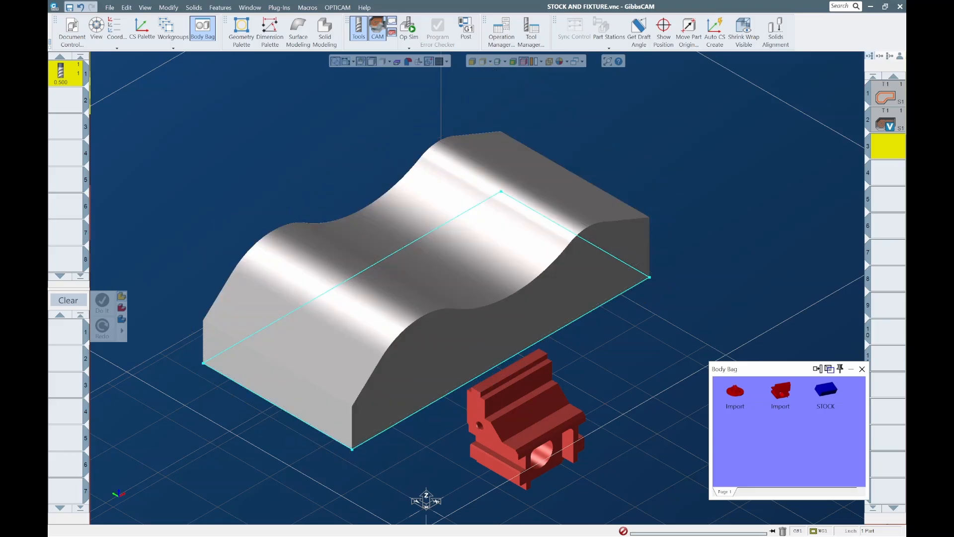
- Define tool 2 as a 0.5 inch ball end mill
click(426, 290)
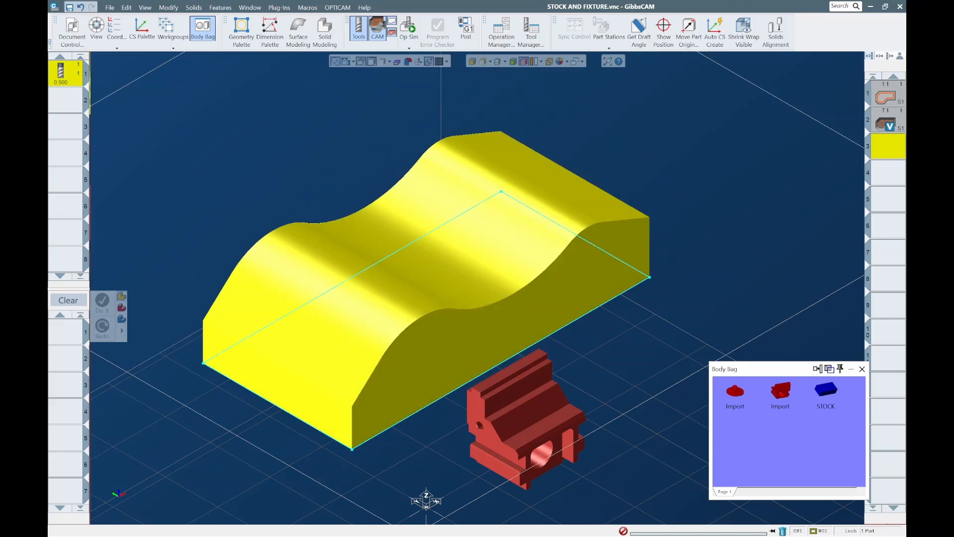
double_click(66, 100)
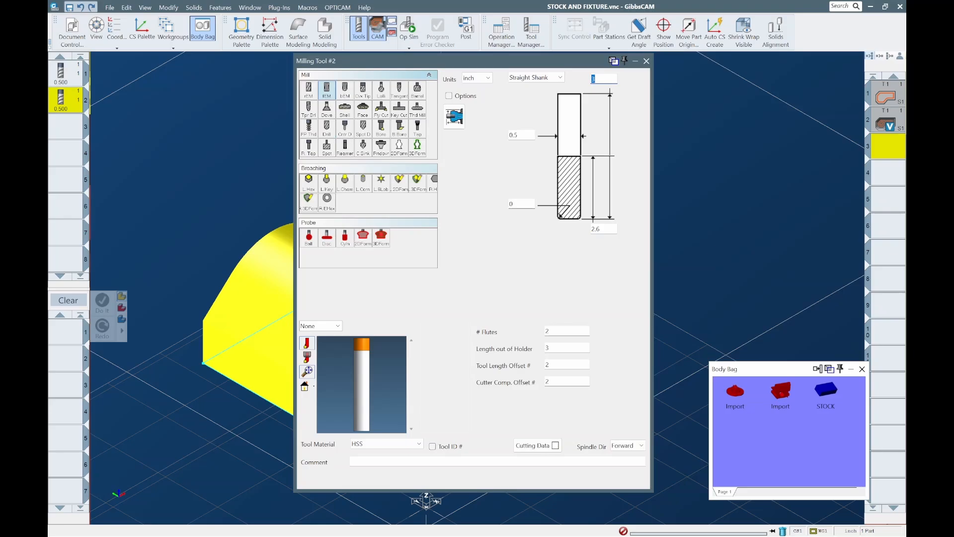
click(344, 89)
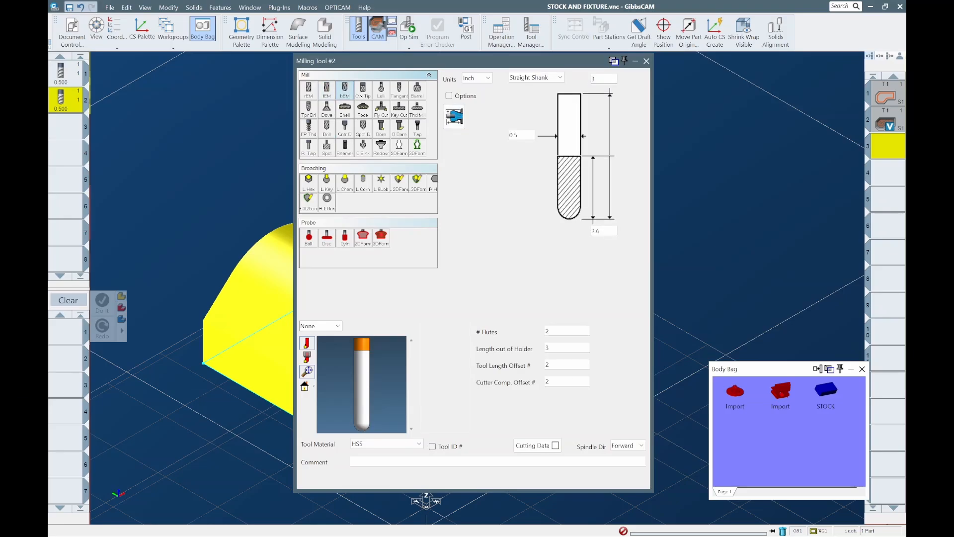
click(646, 60)
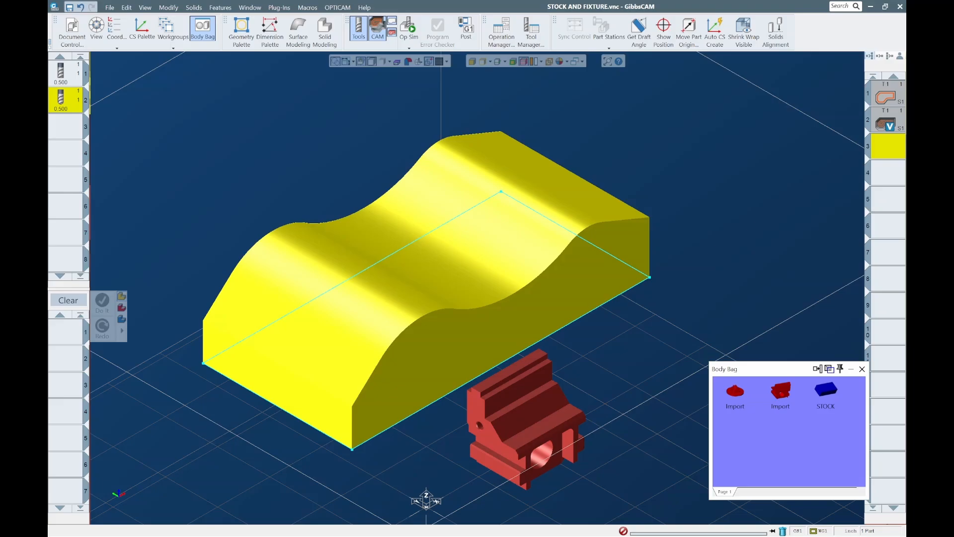
key(Escape)
- Add a Surfacing process using tool 2 and set its cut type to Surface Flow Cut
drag(64, 99, 63, 331)
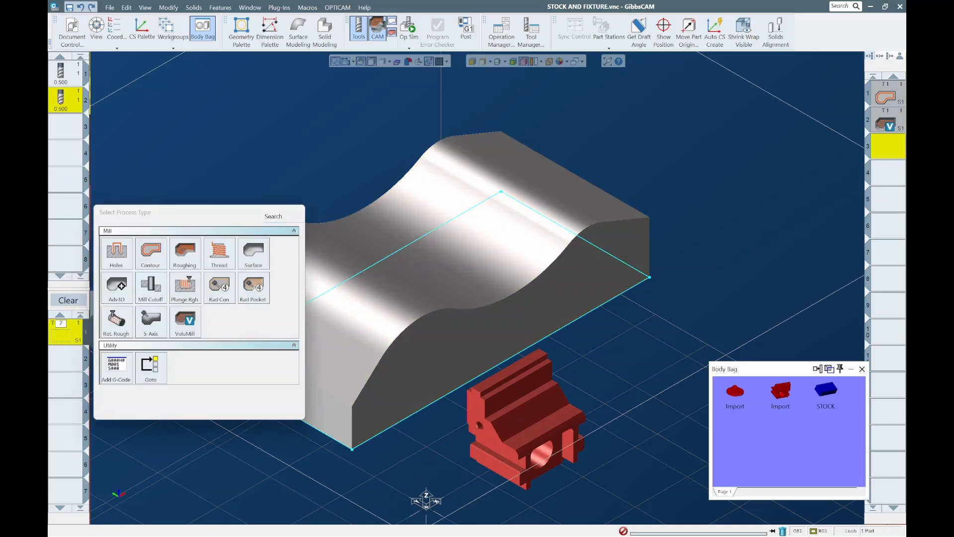
click(253, 254)
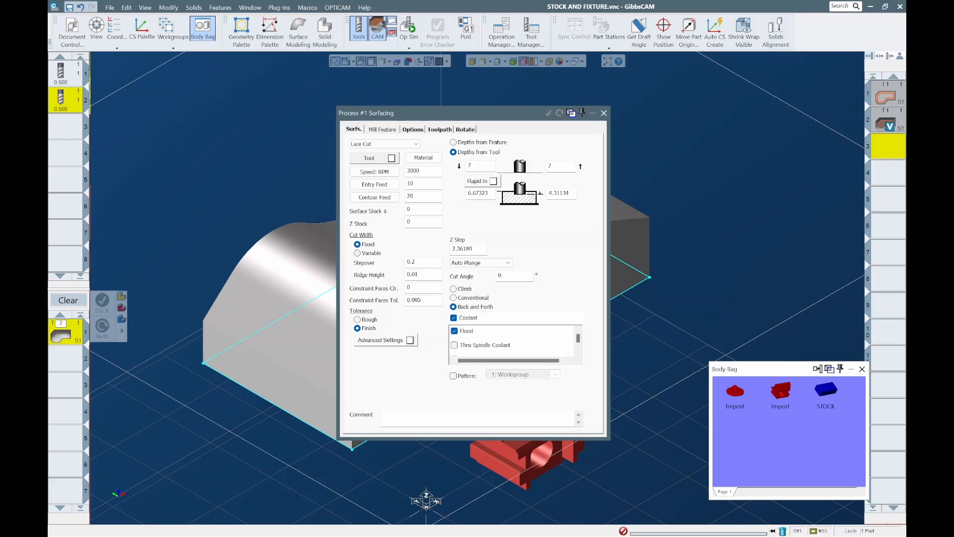
click(383, 143)
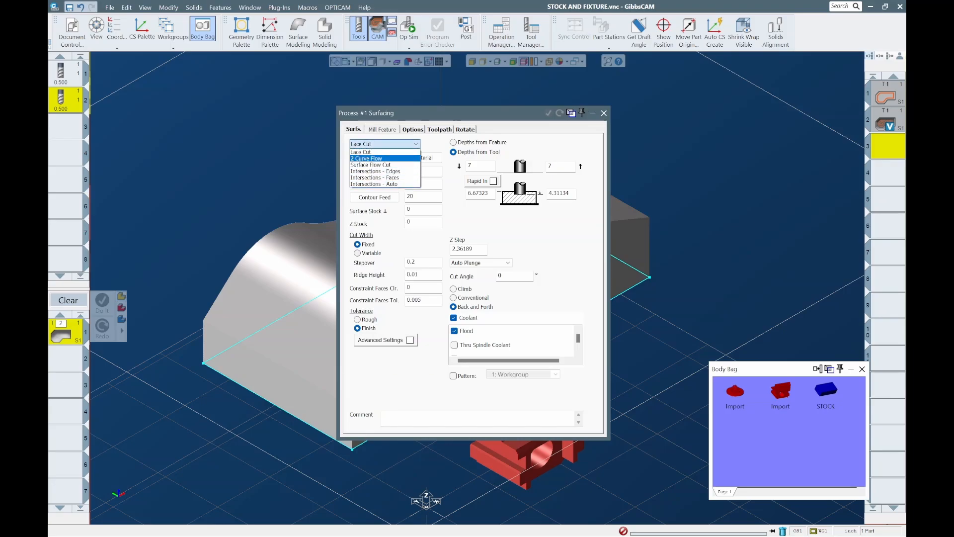
key(Down)
key(Return)
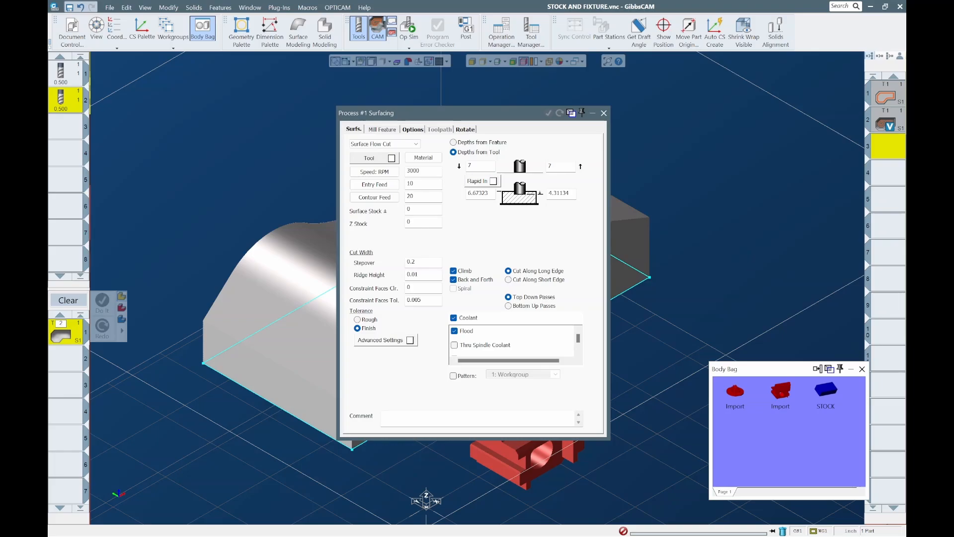
- Generate the surface flow toolpath on the concave face in the middle of the part
drag(378, 113, 156, 94)
click(497, 239)
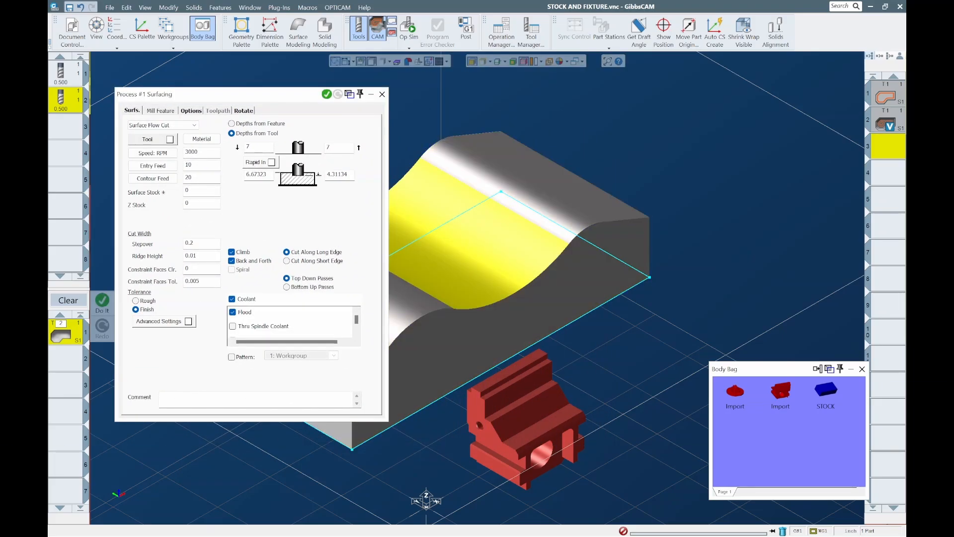
click(327, 93)
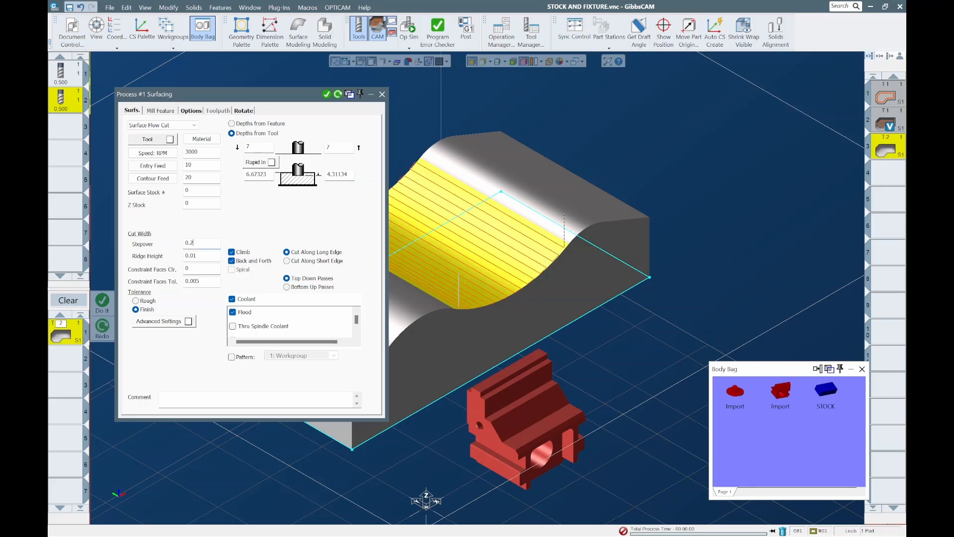
- Set the stepover to 0.02, constraint faces clearance to 0.001 and tolerance to 0.0005, and regenerate the surfacing toolpath
double_click(189, 243)
text(.02)
double_click(187, 269)
text(.001)
click(199, 281)
key(Return)
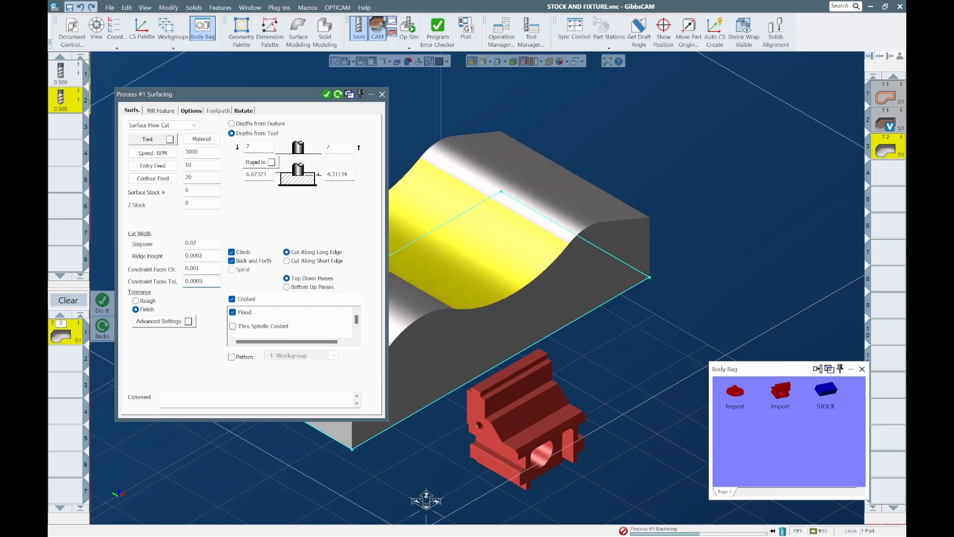
click(381, 94)
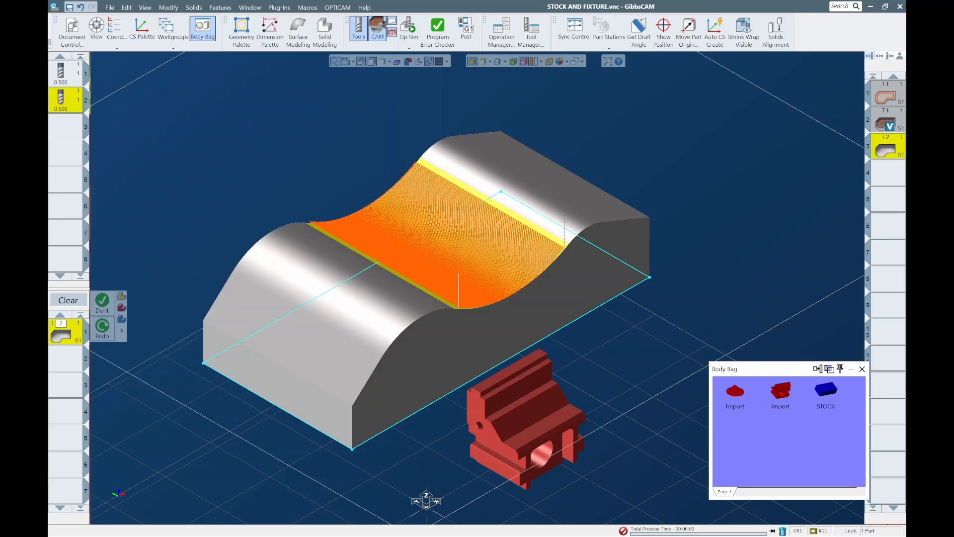
- Change the wavy part body's type to Stock
scroll(522, 278, up, 5)
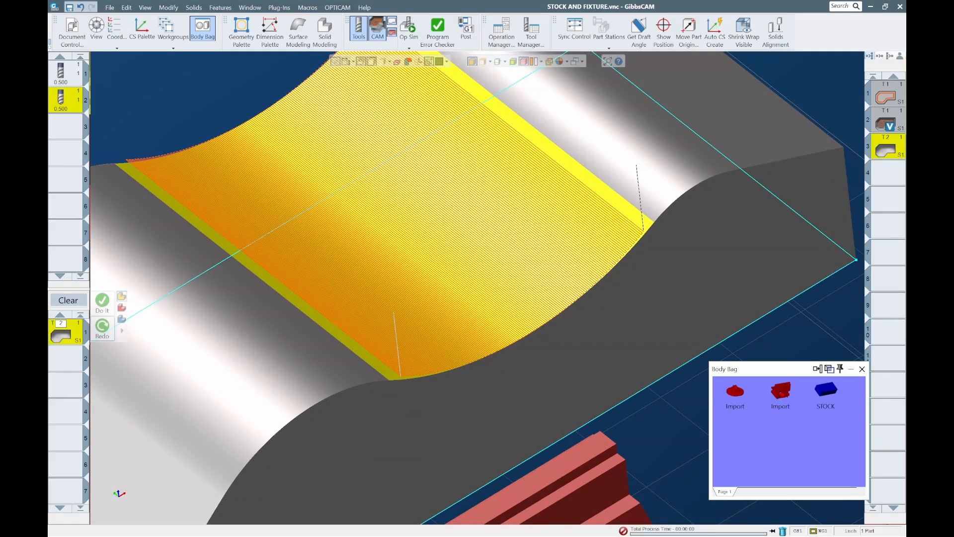
scroll(464, 456, down, 5)
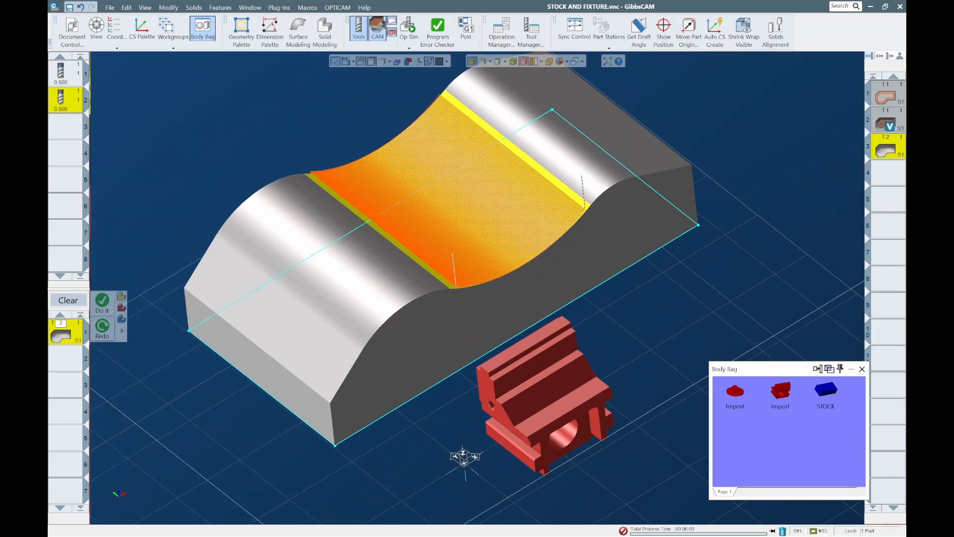
click(463, 456)
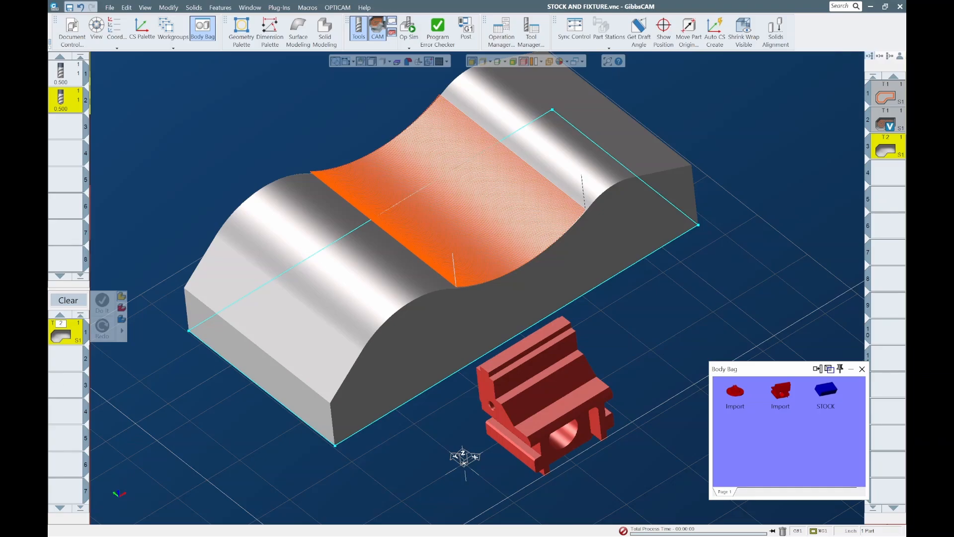
key(ctrl+z)
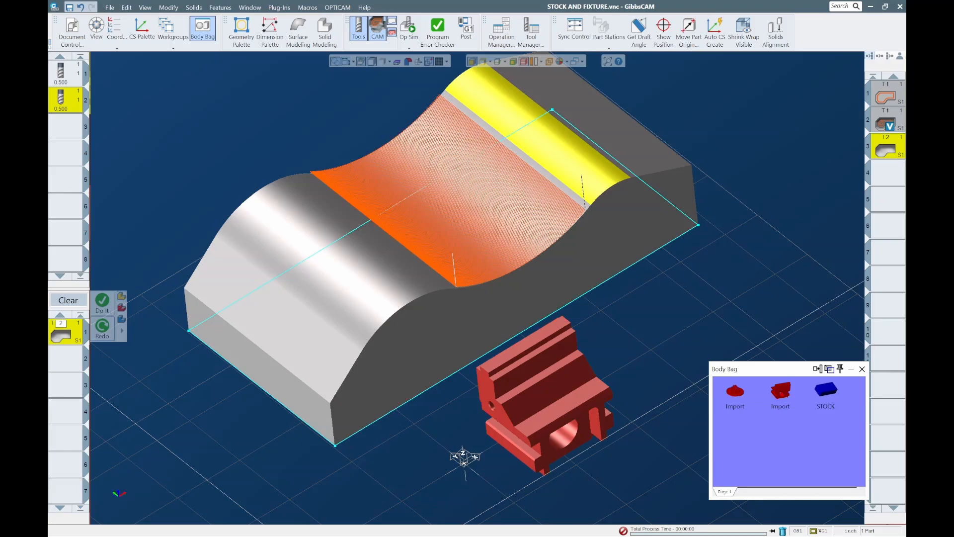
click(538, 125)
right_click(537, 126)
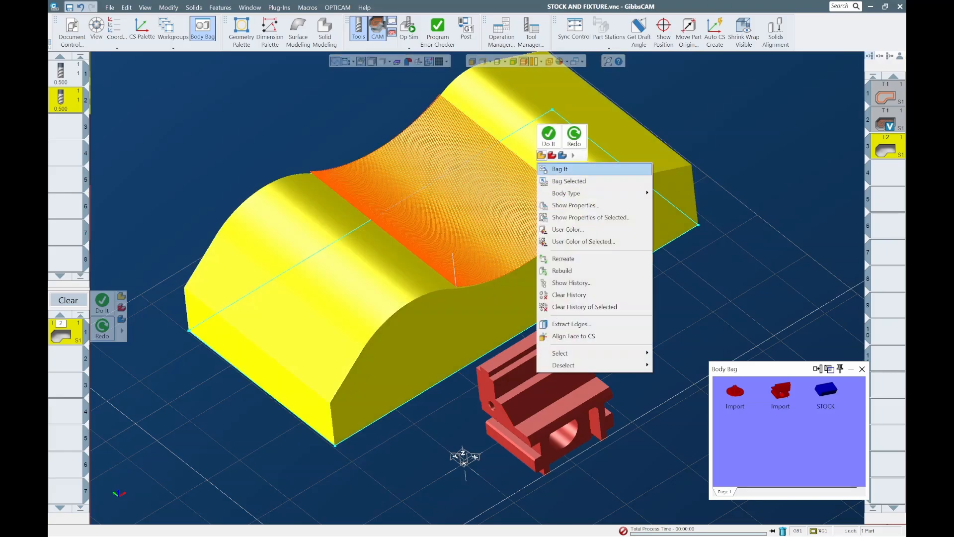
mouse_move(576, 193)
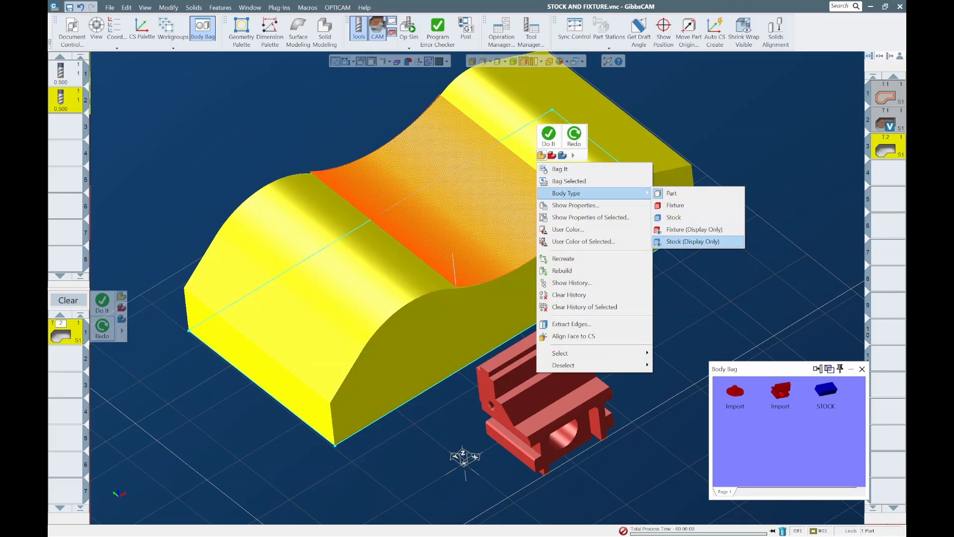
click(676, 217)
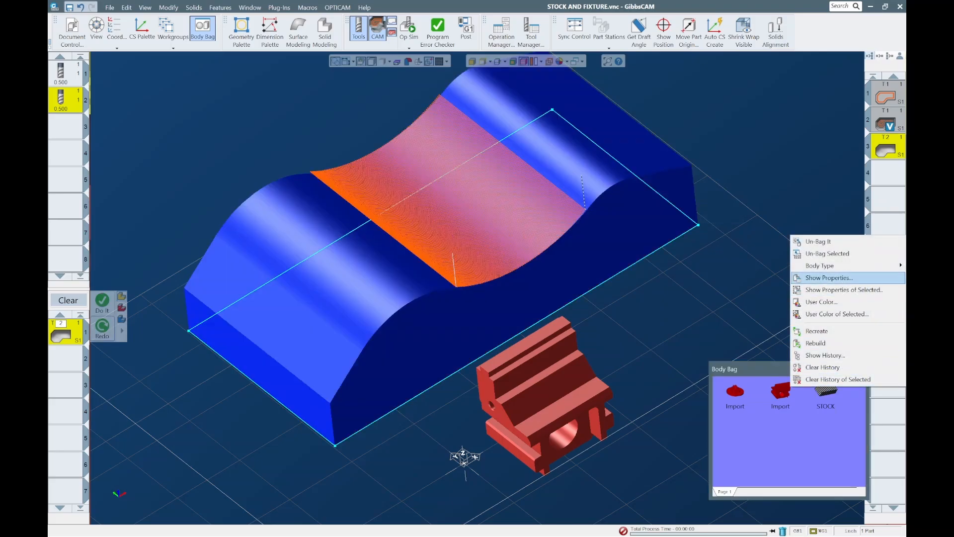
- Change the bagged STOCK body's type to Part and close the Body Bag
mouse_move(820, 265)
click(721, 265)
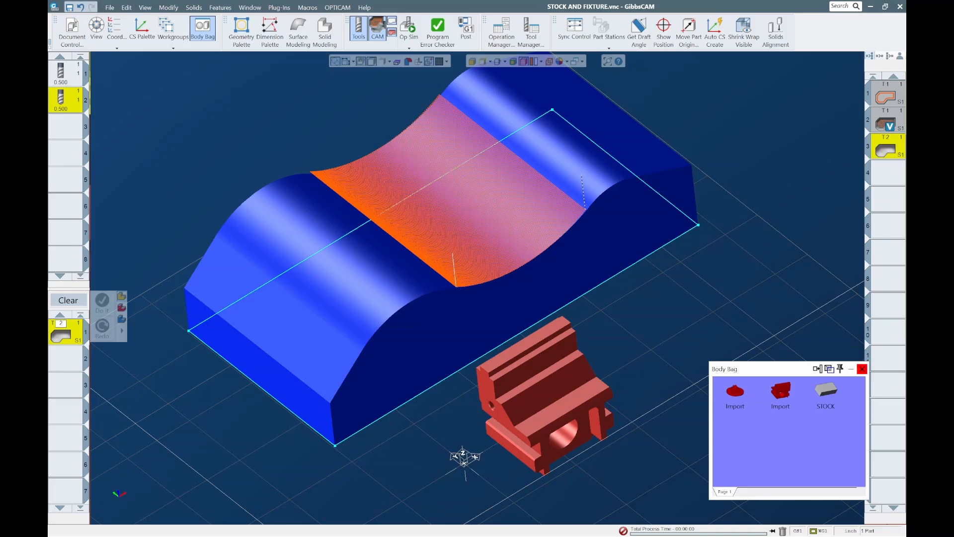
click(862, 369)
- Run the operation simulation of the surface flow cut with the concave face in close view
click(409, 44)
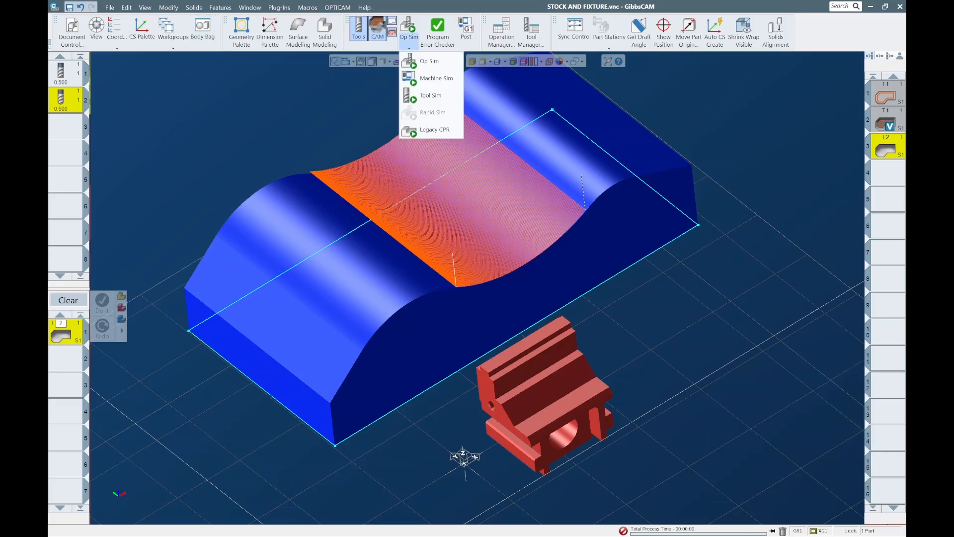
click(426, 62)
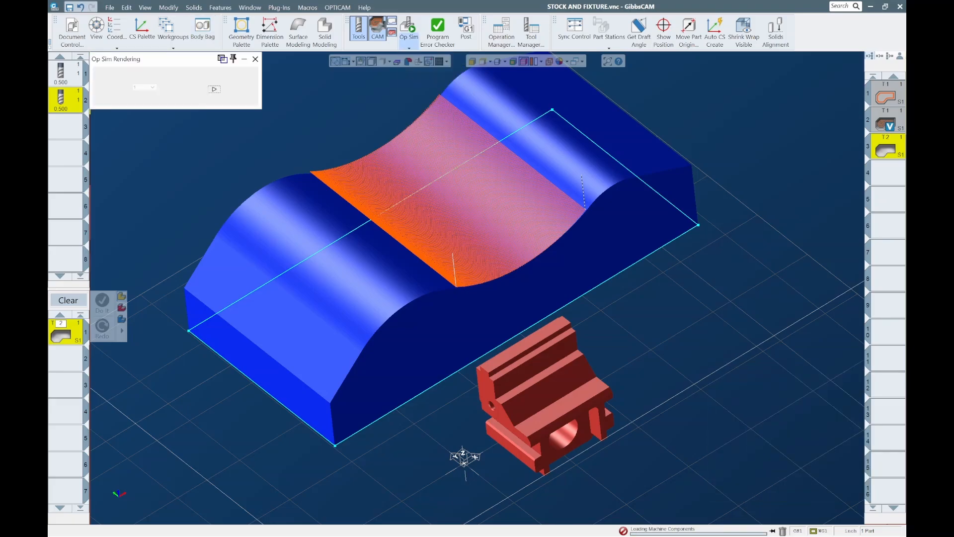
scroll(498, 224, down, 3)
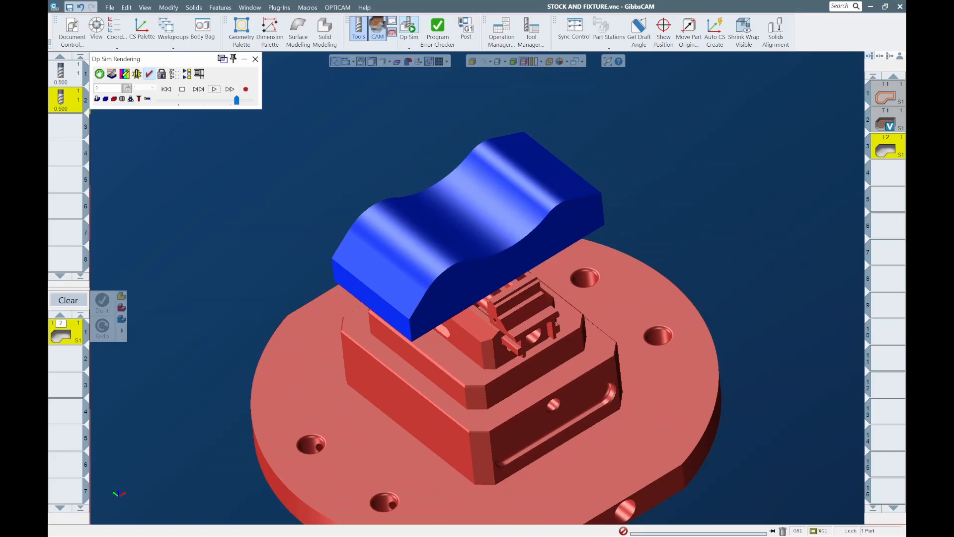
scroll(504, 195, up, 5)
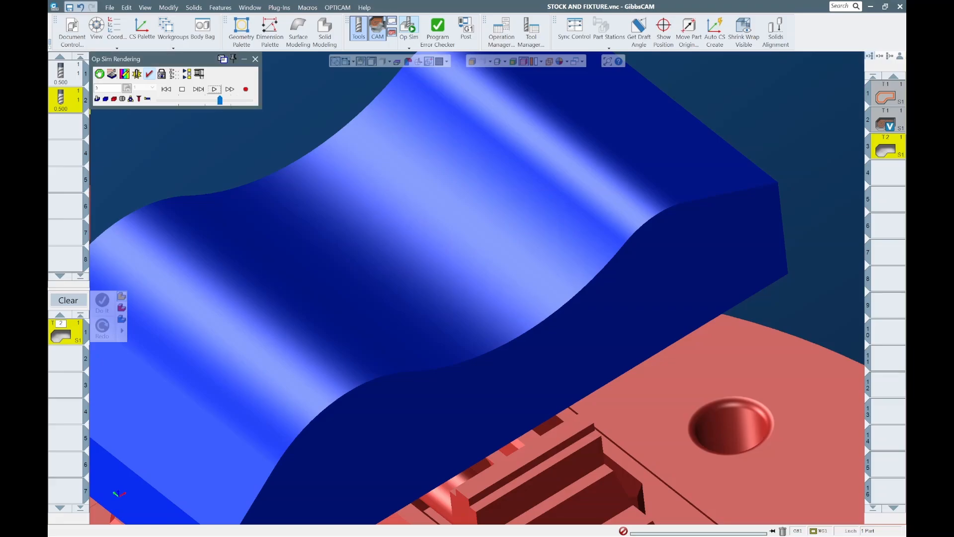
click(214, 89)
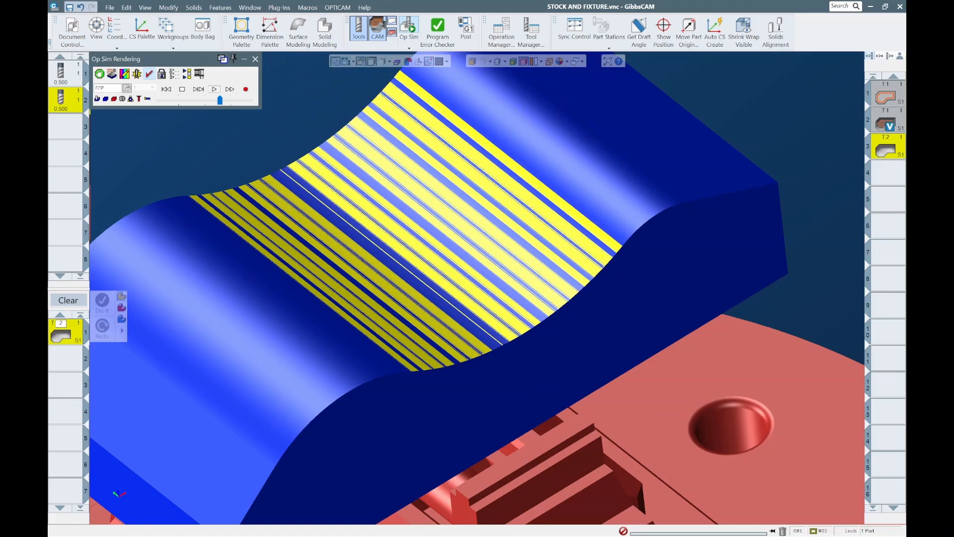
- Examine the simulated cut pattern on the concave face from several angles and distances, and close the simulation
key(Left)
key(Left)
key(Left)
key(Left)
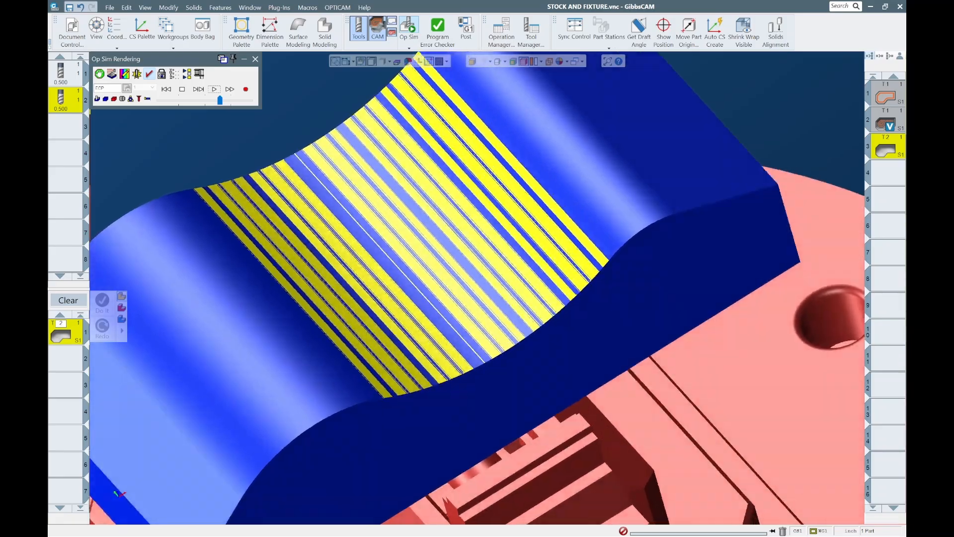
key(Up)
key(Up)
key(Up)
key(Up)
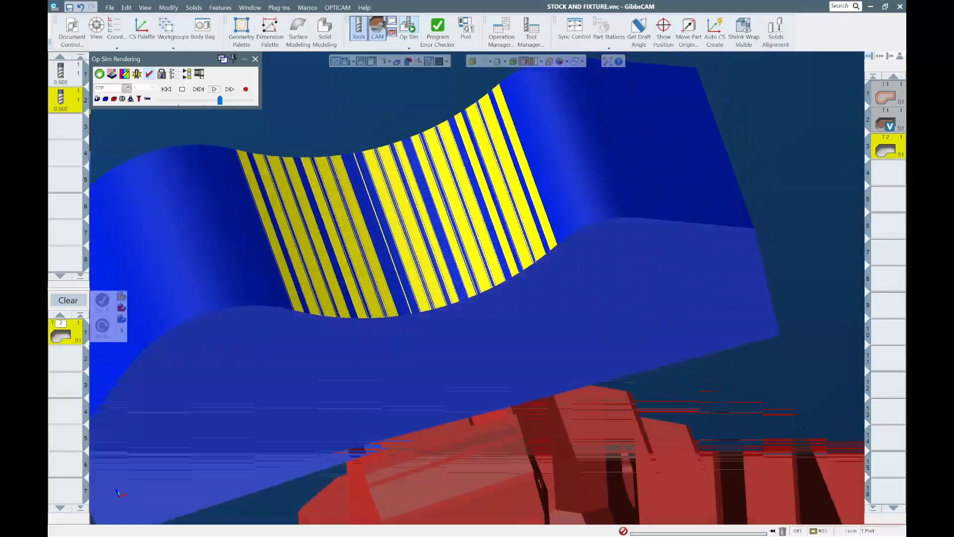
key(Down)
key(Down)
key(Down)
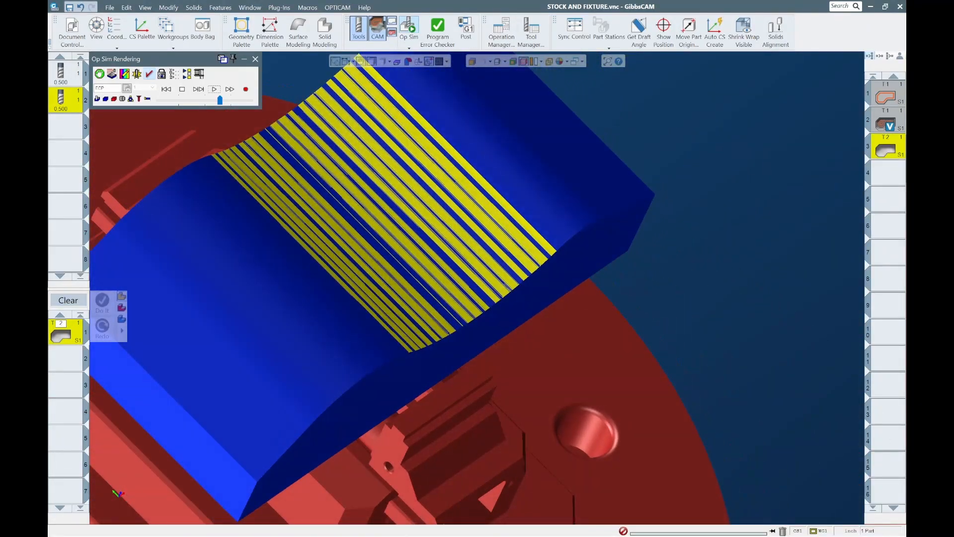
key(Page_Down)
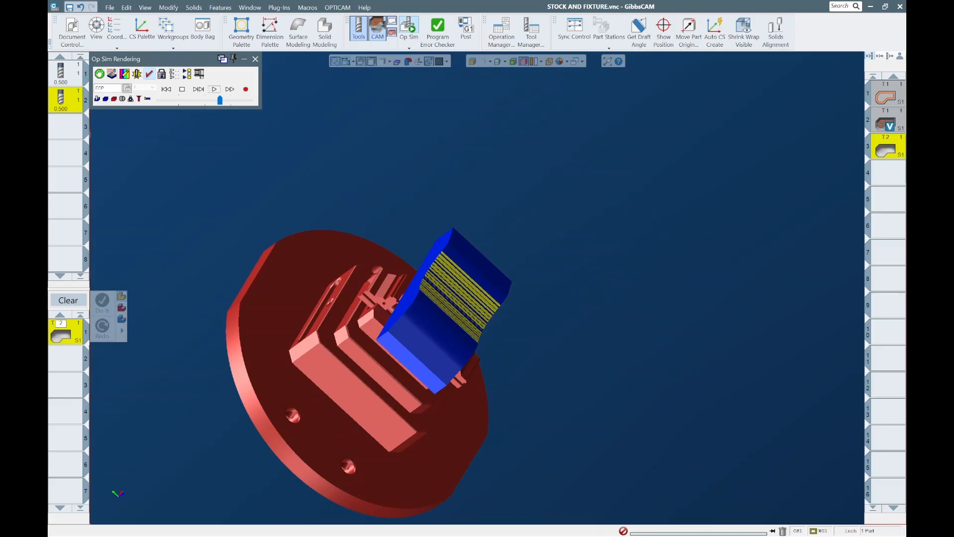
key(Page_Up)
key(Up)
key(Page_Up)
key(Page_Up)
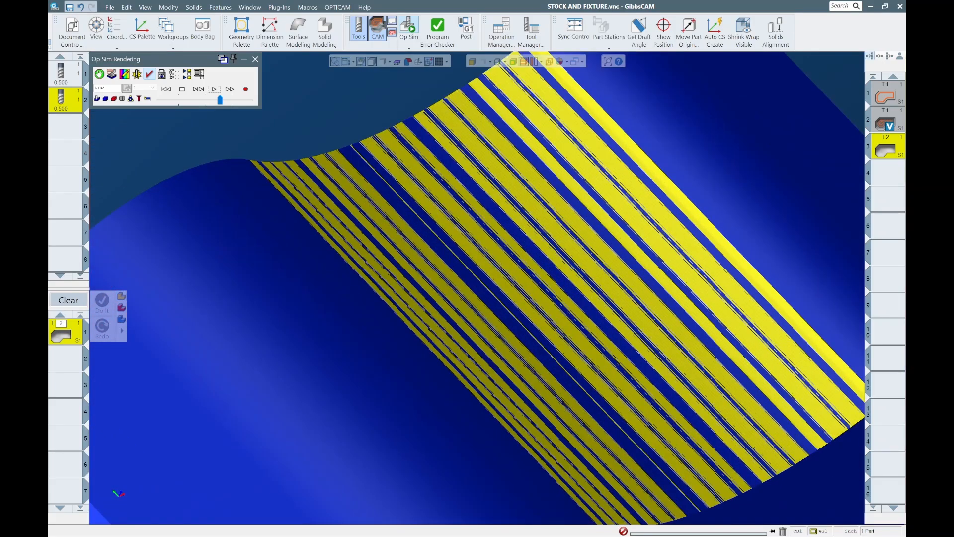
key(Page_Down)
key(Down)
key(Down)
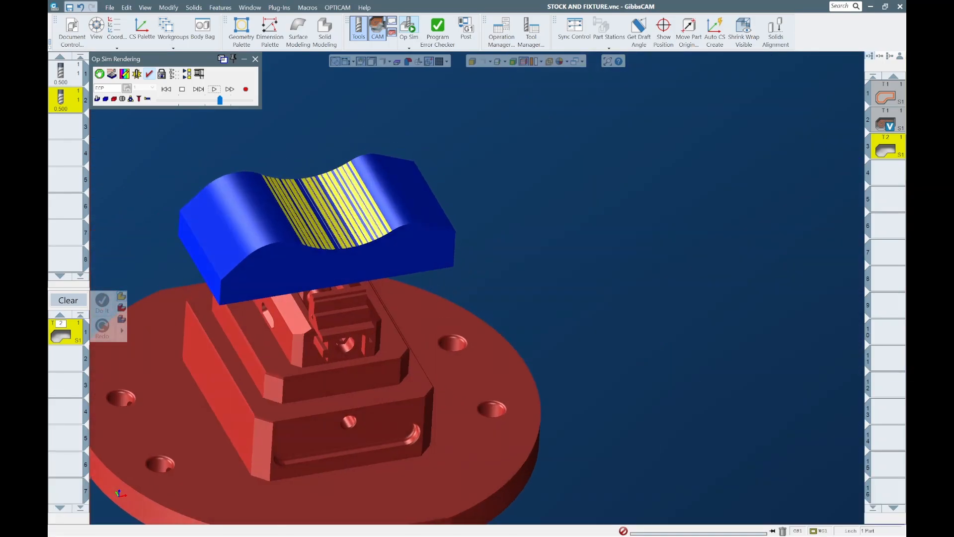
key(Page_Up)
key(Right)
key(Right)
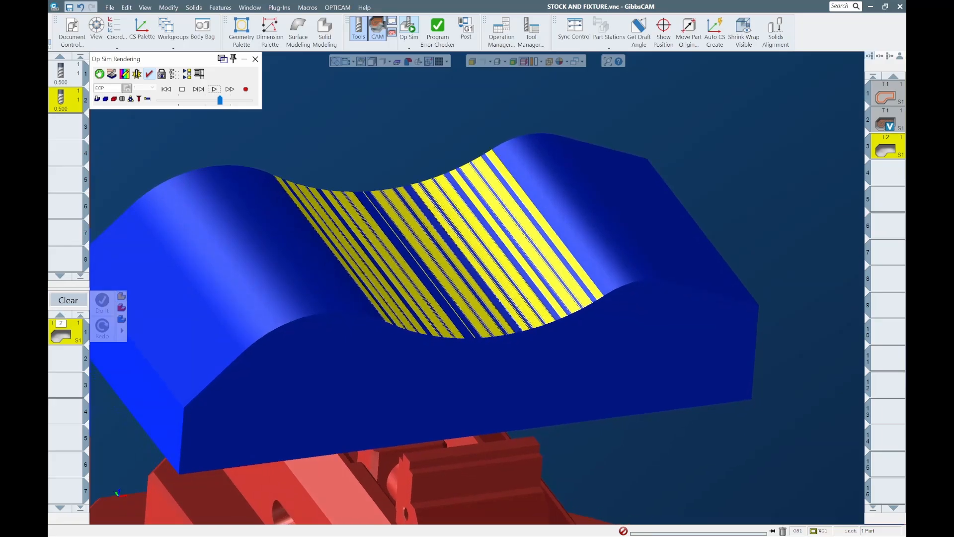
key(Page_Down)
key(Down)
key(Down)
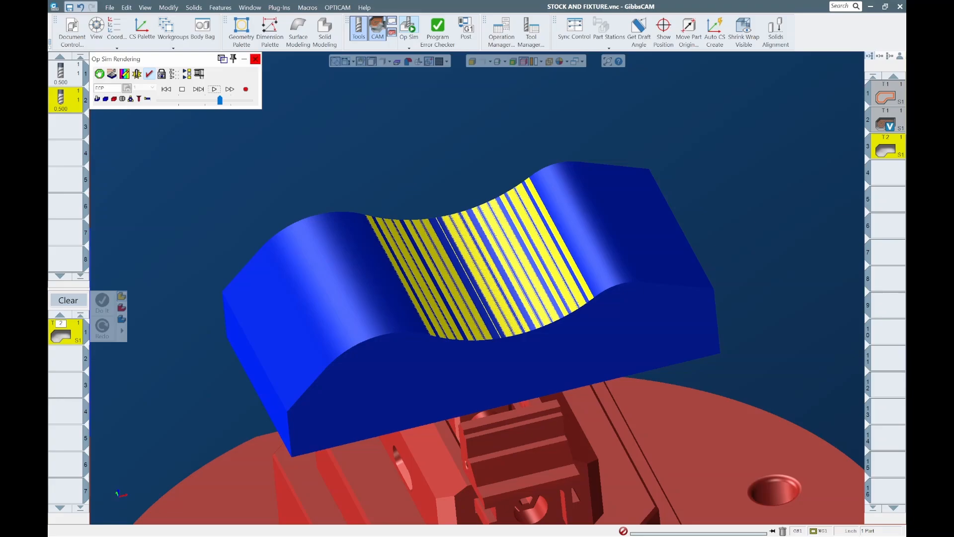
click(255, 59)
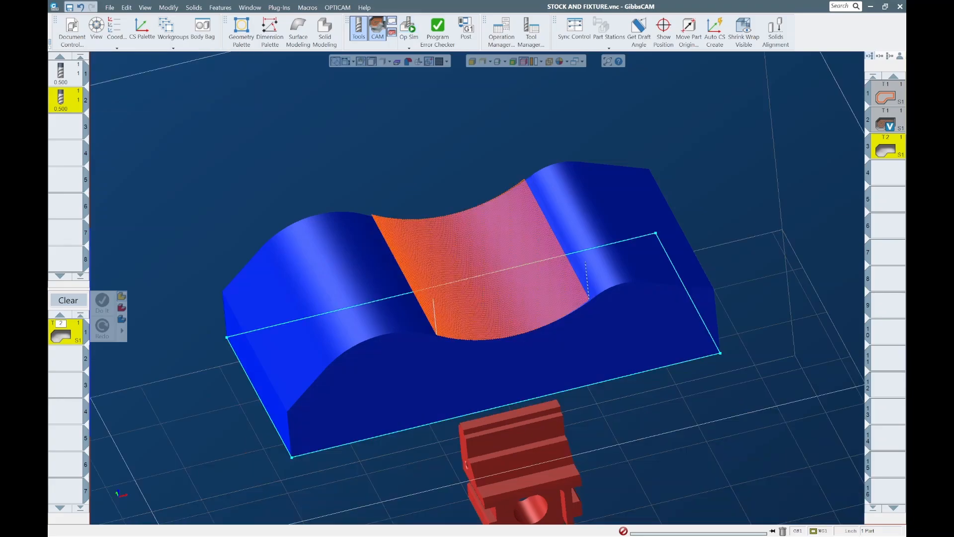